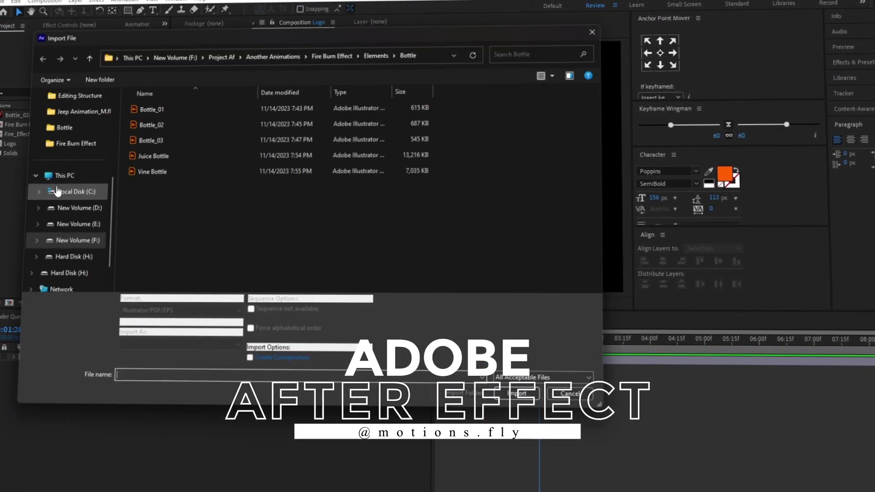
- Replace the juice bottle layer in the Logo composition with Image2.png and reveal the new layer's scale
{"action": "scroll", "coordinate": [75, 182], "scroll_direction": "up", "scroll_amount": 5}
{"action": "left_click", "coordinate": [74, 179]}
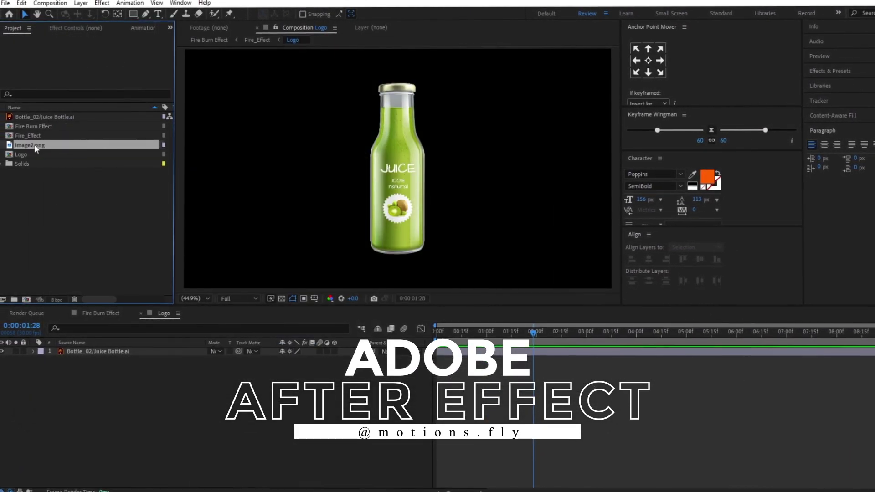
{"action": "left_click_drag", "start_coordinate": [34, 144], "coordinate": [108, 358]}
{"action": "left_click", "coordinate": [107, 349]}
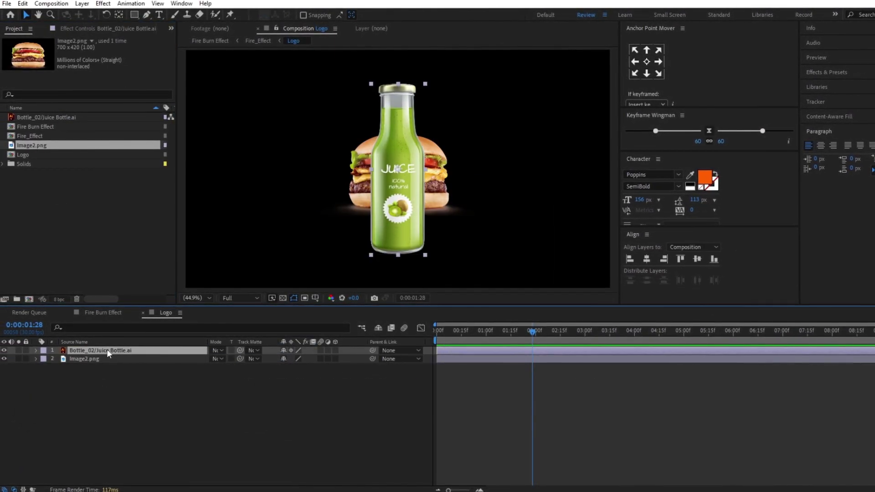
{"action": "key", "text": "Delete"}
{"action": "left_click", "coordinate": [97, 352]}
{"action": "key", "text": "s"}
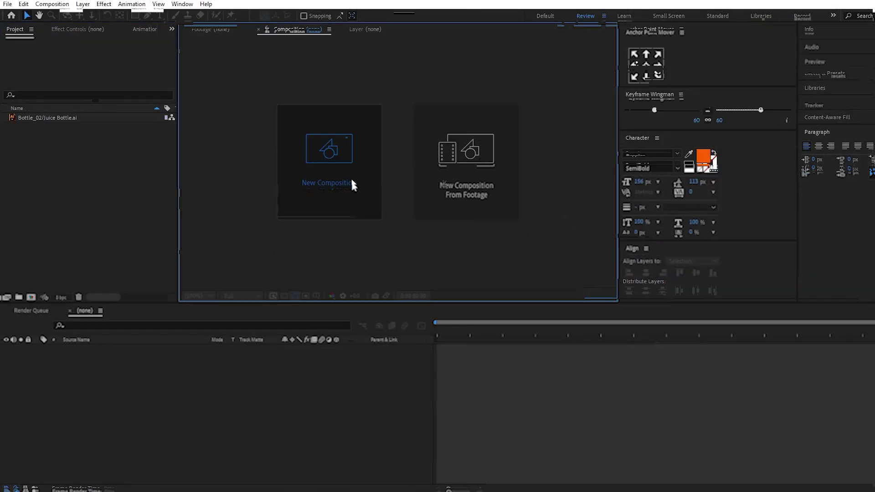
- Create a 1920x1080, 30 fps composition named Fire Burn Effect with a 10-second duration
{"action": "left_click", "coordinate": [353, 185]}
{"action": "type", "text": "Fire Burn Effect"}
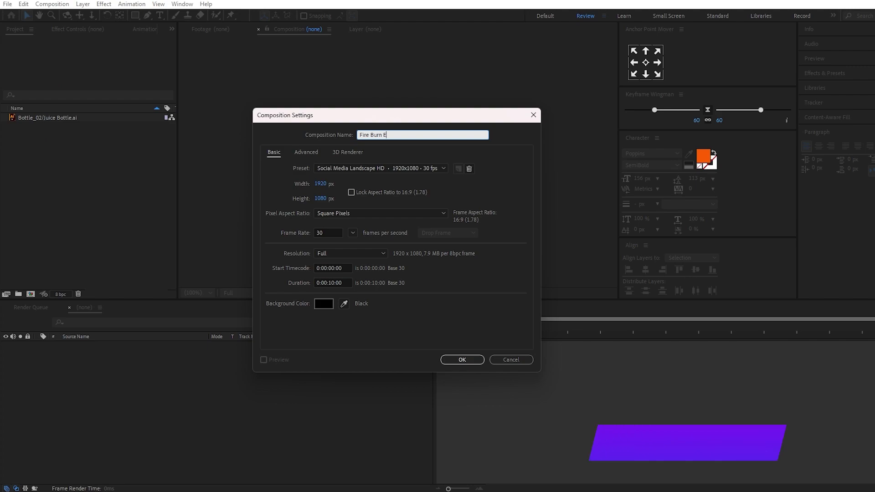
{"action": "key", "text": "Tab"}
{"action": "left_click", "coordinate": [334, 281]}
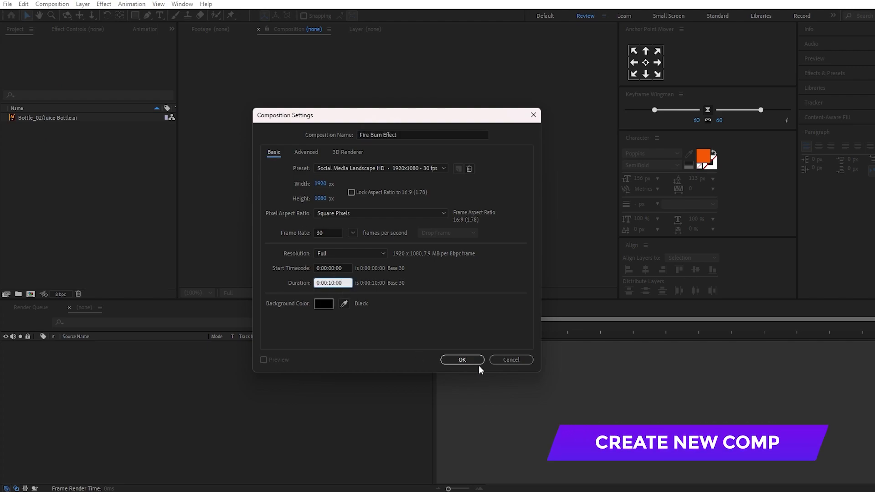
{"action": "left_click", "coordinate": [474, 362]}
- Add the juice bottle artwork to the Fire Burn Effect composition and scale it to 350%
{"action": "left_click_drag", "start_coordinate": [34, 116], "coordinate": [114, 374]}
{"action": "left_click", "coordinate": [148, 346]}
{"action": "key", "text": "s"}
{"action": "left_click", "coordinate": [298, 354]}
{"action": "type", "text": "350"}
{"action": "key", "text": "Return"}
{"action": "left_click", "coordinate": [340, 384]}
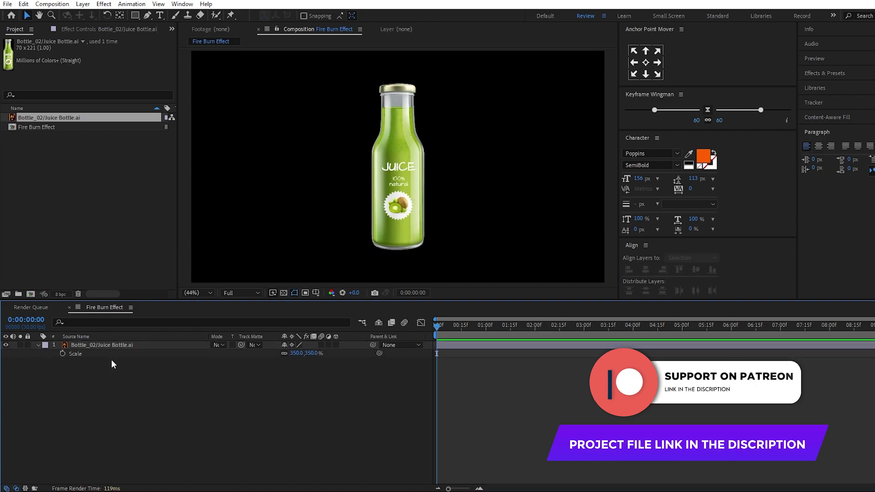
- Pre-compose the bottle layer as Logo, moving all attributes into the new composition
{"action": "left_click", "coordinate": [89, 348]}
{"action": "right_click", "coordinate": [89, 347]}
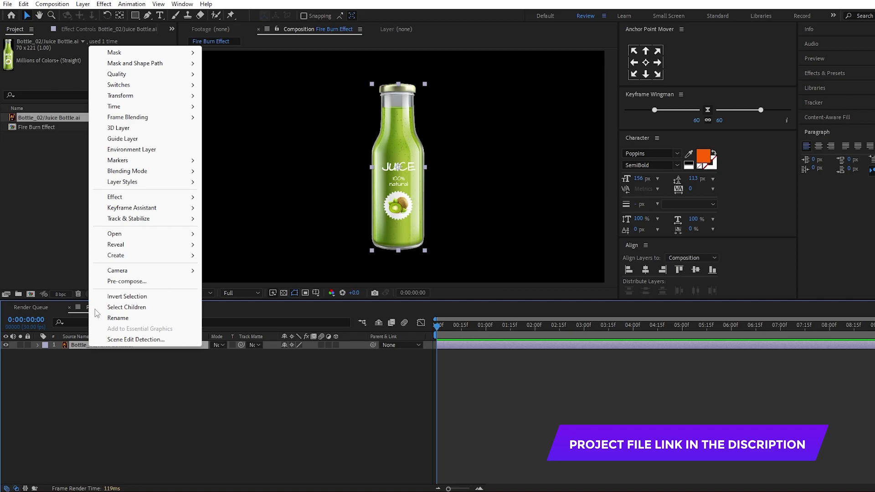
{"action": "left_click", "coordinate": [130, 280]}
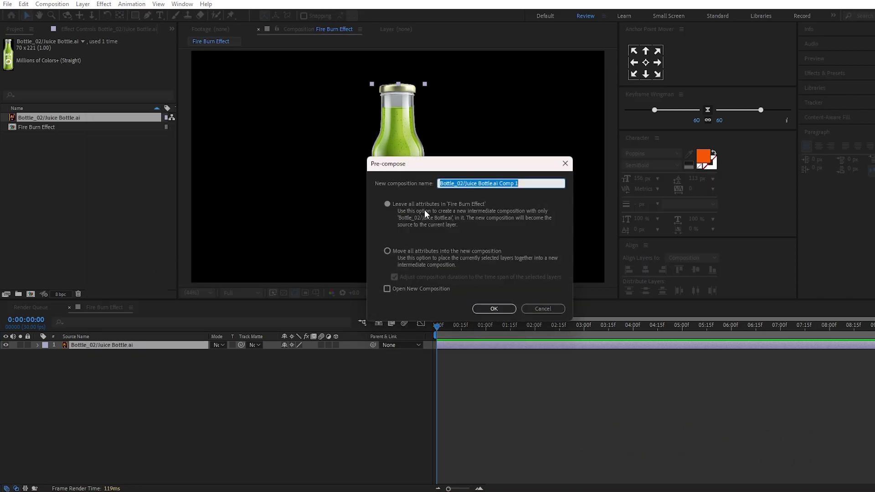
{"action": "type", "text": "Logo"}
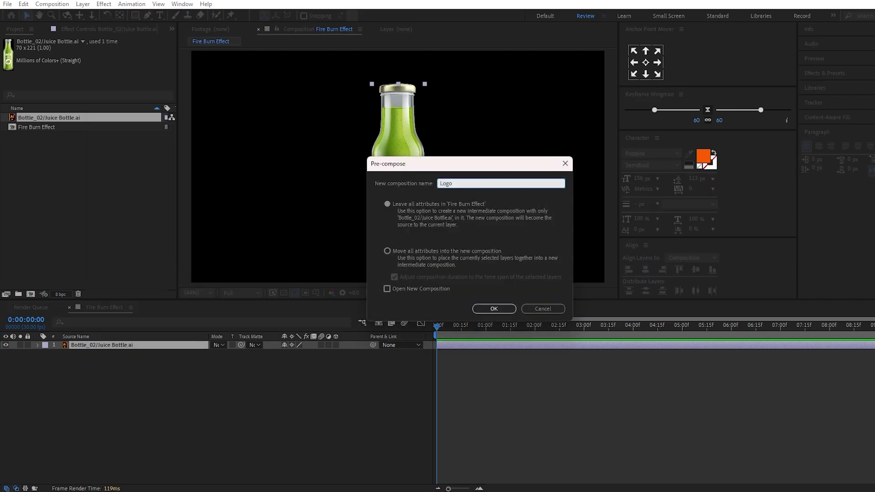
{"action": "left_click", "coordinate": [387, 251]}
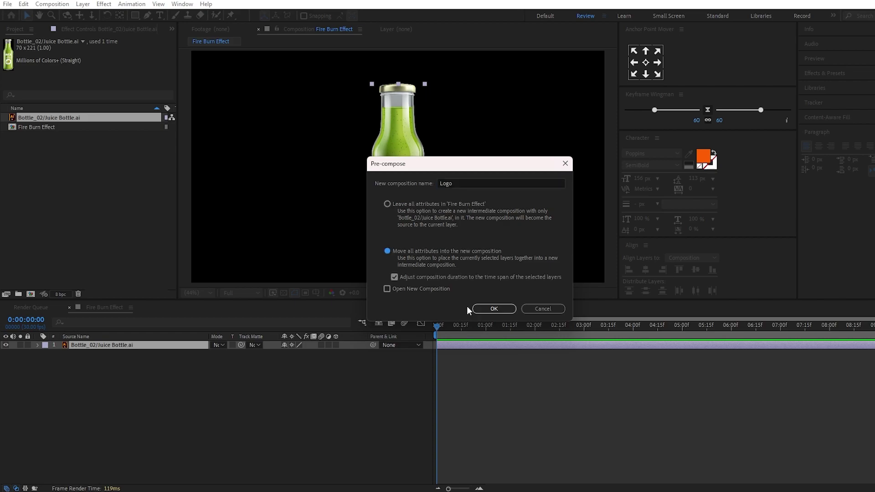
{"action": "left_click", "coordinate": [493, 309]}
{"action": "right_click", "coordinate": [154, 353]}
{"action": "mouse_move", "coordinate": [181, 282]}
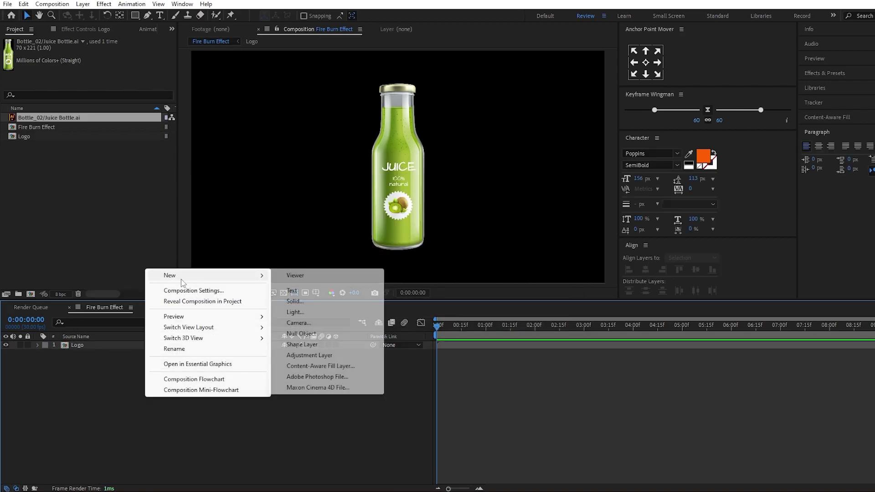
{"action": "left_click", "coordinate": [295, 301]}
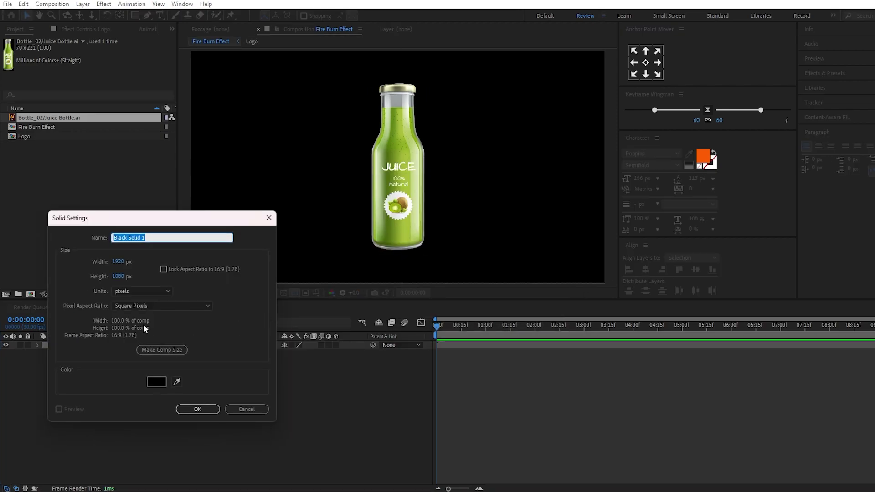
{"action": "type", "text": "Bu"}
{"action": "left_click", "coordinate": [197, 409]}
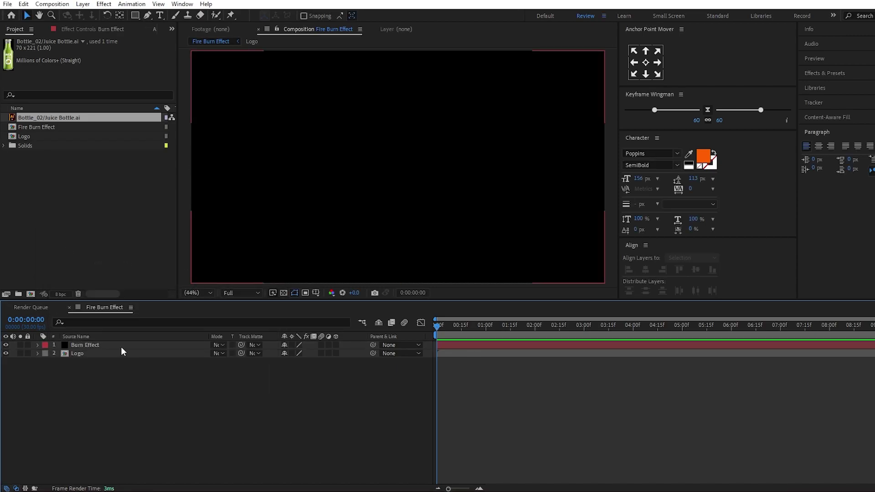
{"action": "left_click", "coordinate": [121, 347]}
{"action": "key", "text": "Delete"}
- Create a black 1920x1080 solid named Noice_Matt above the Logo layer
{"action": "right_click", "coordinate": [130, 373]}
{"action": "mouse_move", "coordinate": [157, 252]}
{"action": "left_click", "coordinate": [281, 278]}
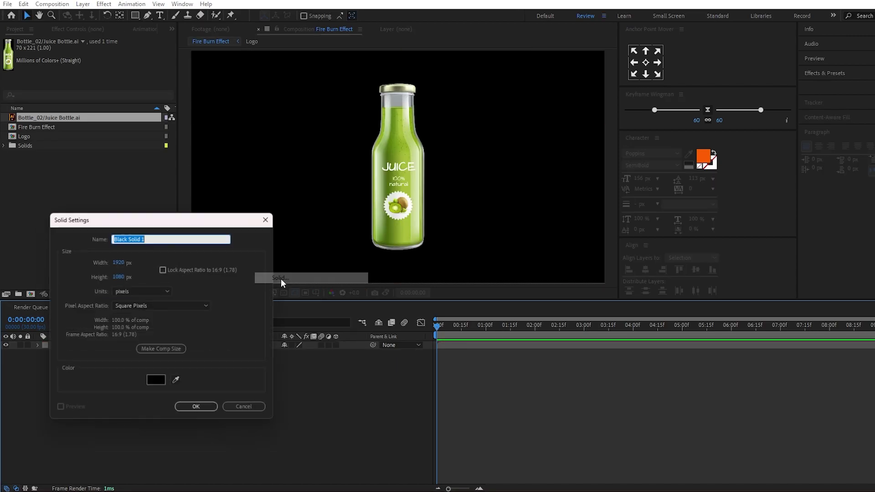
{"action": "type", "text": "Noice_"}
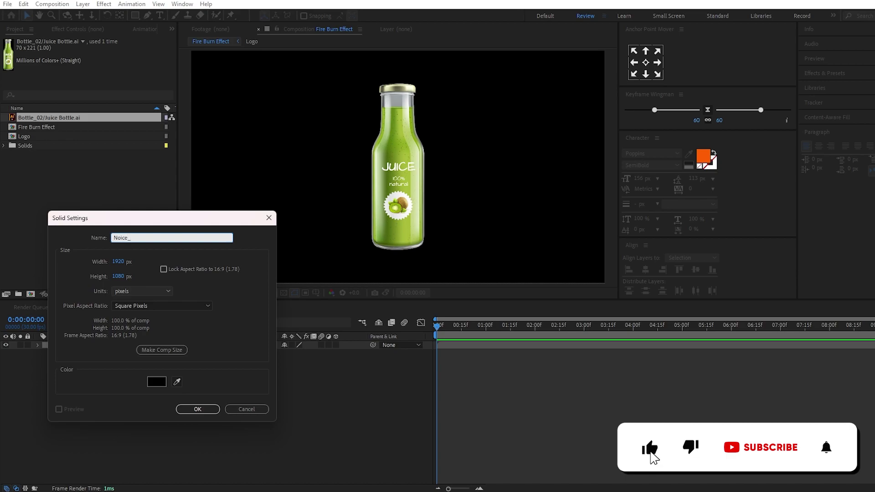
{"action": "type", "text": "Matt"}
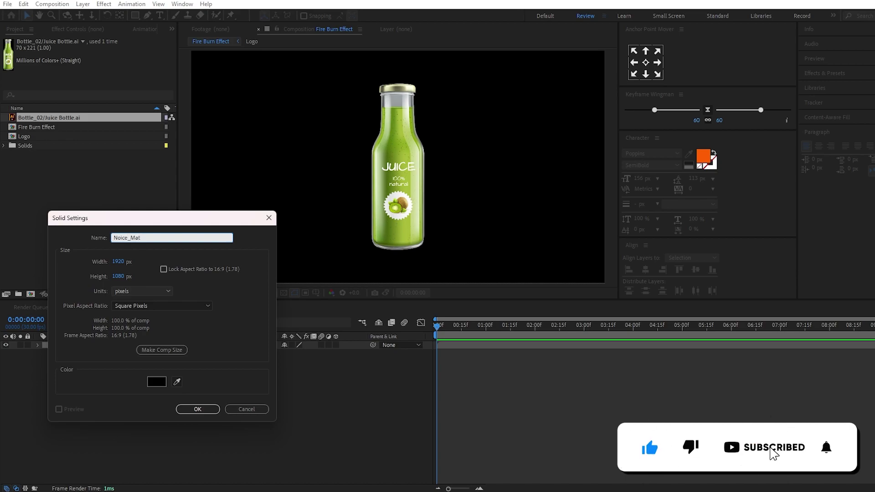
{"action": "left_click", "coordinate": [198, 408]}
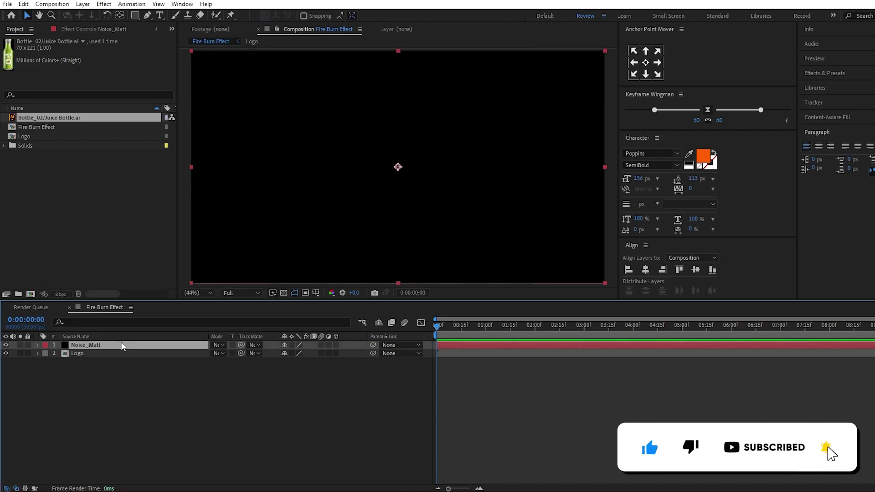
- Apply the Fractal Noise effect to Noice_Matt with the Dynamic fractal type, Soft Linear noise and Invert enabled
{"action": "key", "text": "ctrl+space"}
{"action": "type", "text": "fr"}
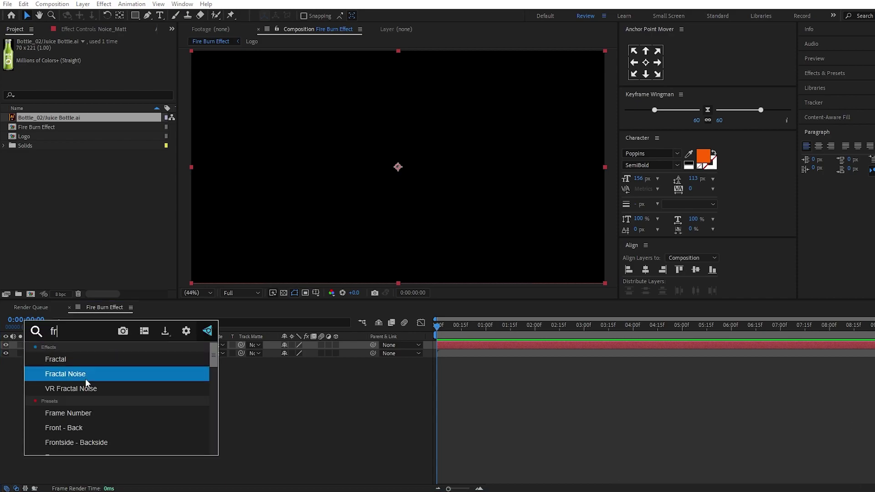
{"action": "left_click", "coordinate": [103, 372]}
{"action": "left_click", "coordinate": [122, 58]}
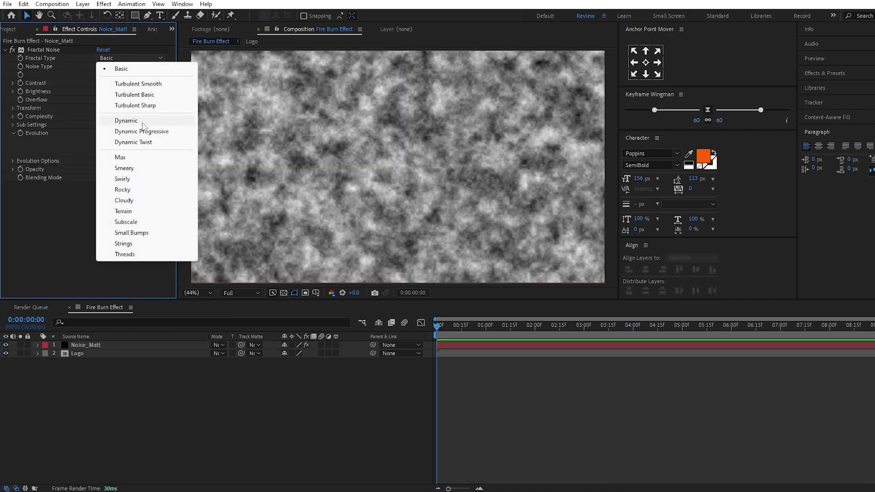
{"action": "left_click", "coordinate": [126, 121]}
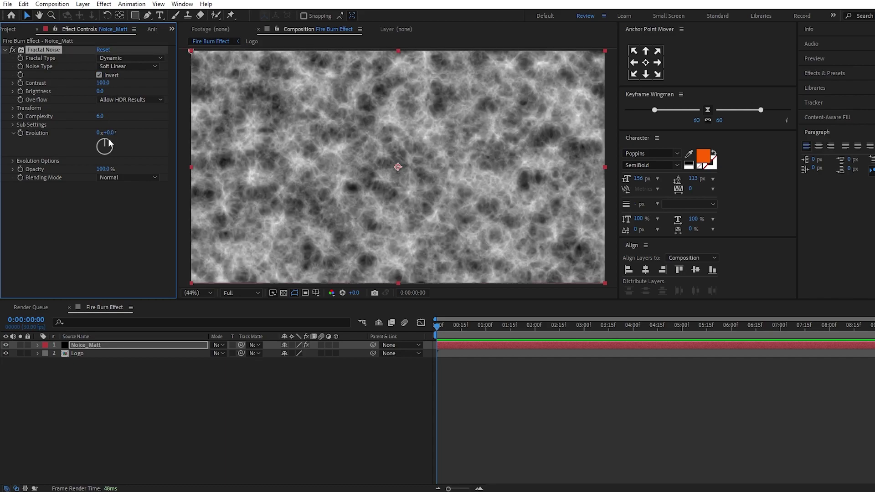
- Animate the Fractal Noise Evolution with the expression time*150
{"action": "left_click_drag", "start_coordinate": [112, 145], "coordinate": [119, 142]}
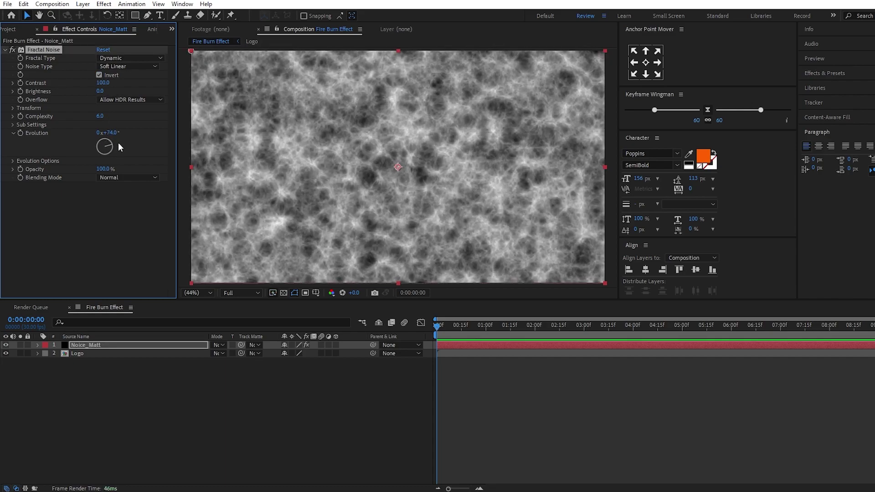
{"action": "key", "text": "ctrl+z"}
{"action": "left_click", "coordinate": [20, 133], "text": "alt"}
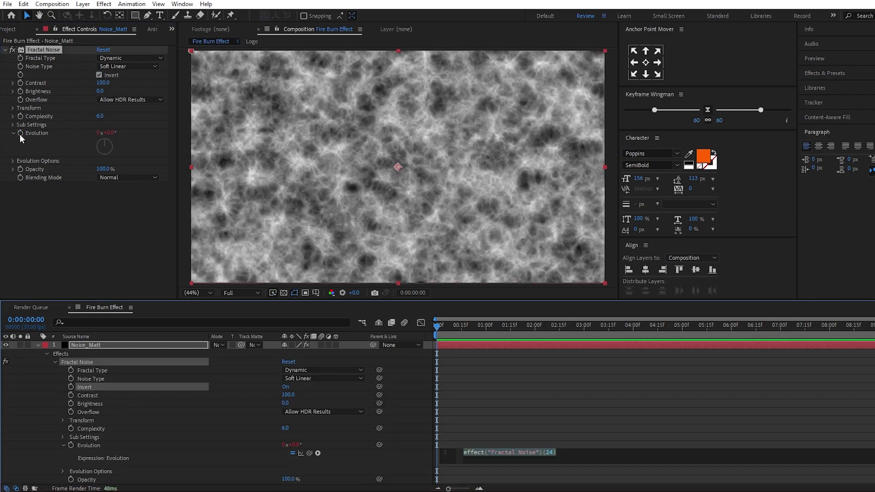
{"action": "type", "text": "time*150"}
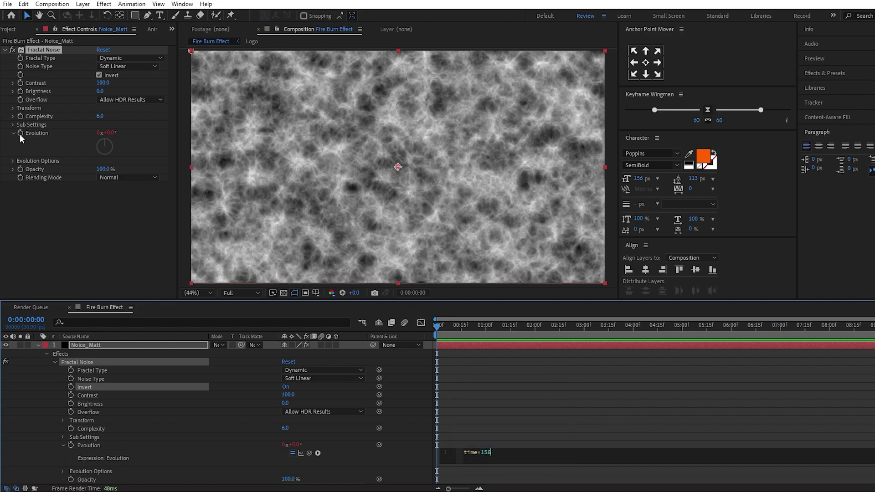
{"action": "key", "text": "KP_Enter"}
{"action": "left_click", "coordinate": [38, 345]}
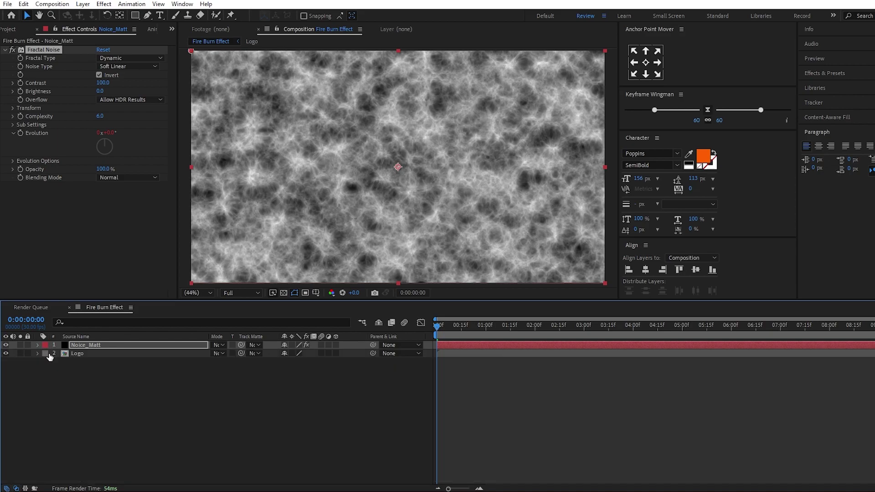
- Preview the evolving noise animation from the start of the composition
{"action": "left_click", "coordinate": [78, 389]}
{"action": "key", "text": "space"}
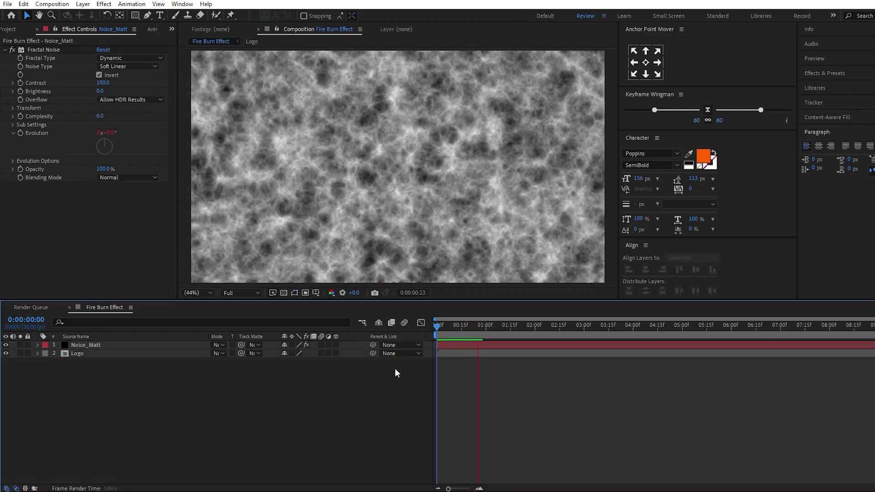
{"action": "key", "text": "space"}
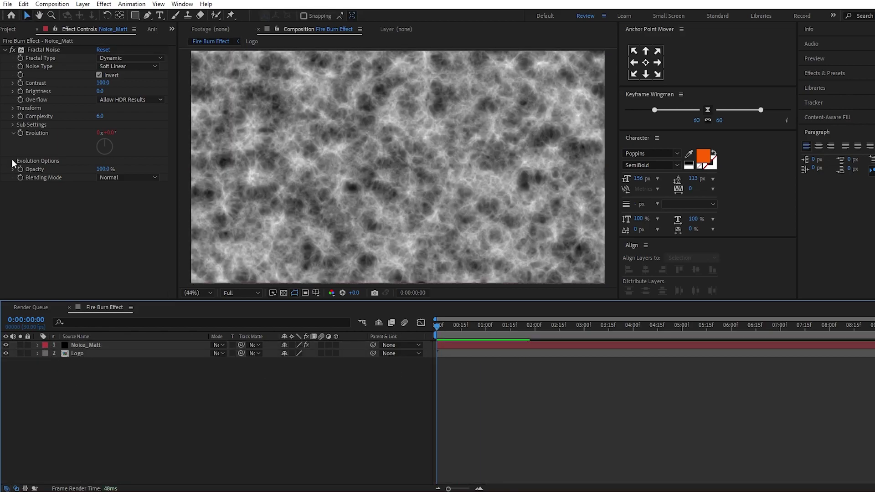
- Add an expression to Fractal Noise's Sub Offset that links it to its own Y value as [temp, temp]
{"action": "left_click", "coordinate": [13, 125]}
{"action": "left_click_drag", "start_coordinate": [124, 177], "coordinate": [141, 209]}
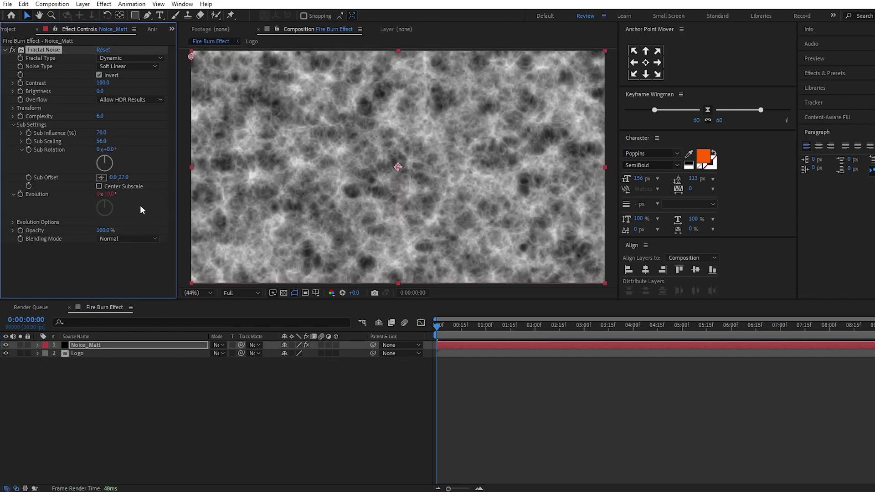
{"action": "key", "text": "ctrl+z"}
{"action": "left_click", "coordinate": [29, 177], "text": "alt"}
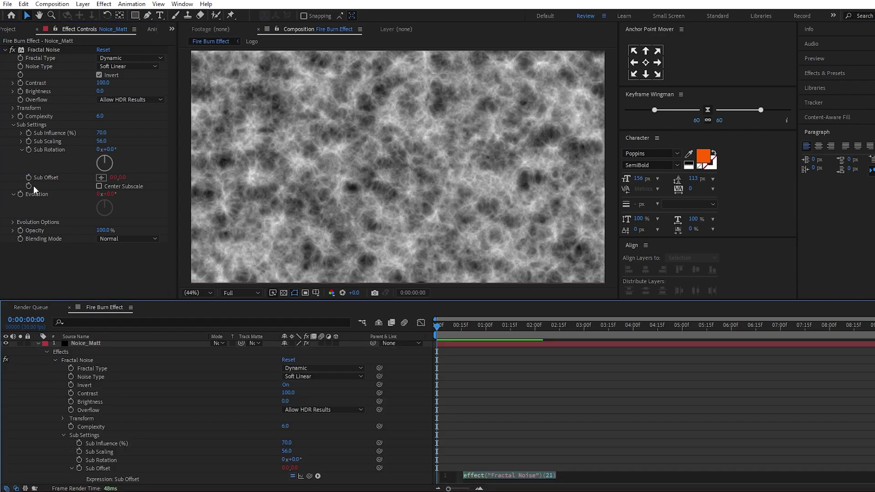
{"action": "left_click_drag", "start_coordinate": [284, 442], "coordinate": [122, 181]}
{"action": "scroll", "coordinate": [503, 481], "scroll_direction": "down", "scroll_amount": 1}
{"action": "left_click_drag", "start_coordinate": [483, 301], "coordinate": [483, 232]}
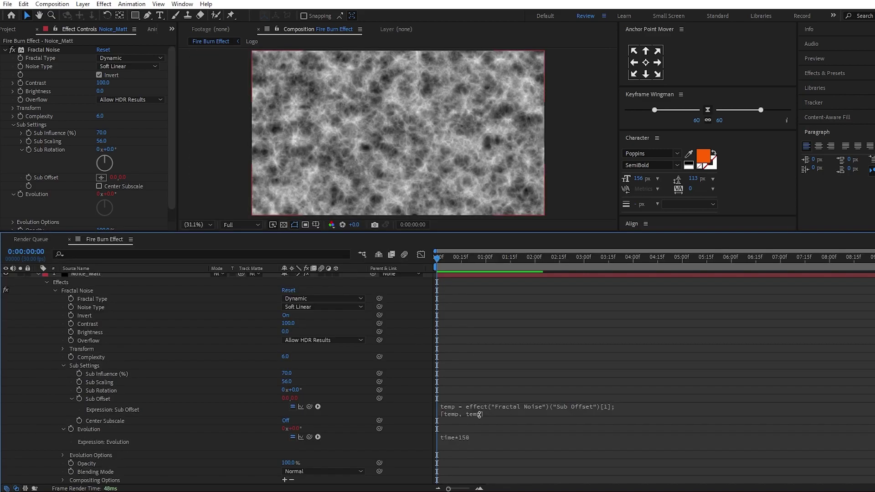
- Change the Y component of the Sub Offset expression so its second line reads [temp, time*-100]
{"action": "left_click", "coordinate": [479, 412]}
{"action": "left_click", "coordinate": [506, 414]}
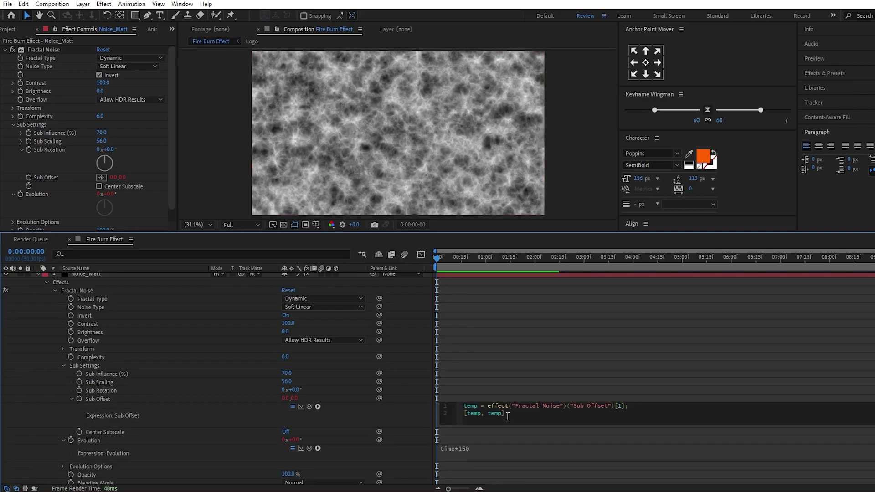
{"action": "key", "text": "BackSpace"}
{"action": "key", "text": "BackSpace"}
{"action": "key", "text": "BackSpace"}
{"action": "key", "text": "BackSpace"}
{"action": "type", "text": "tim"}
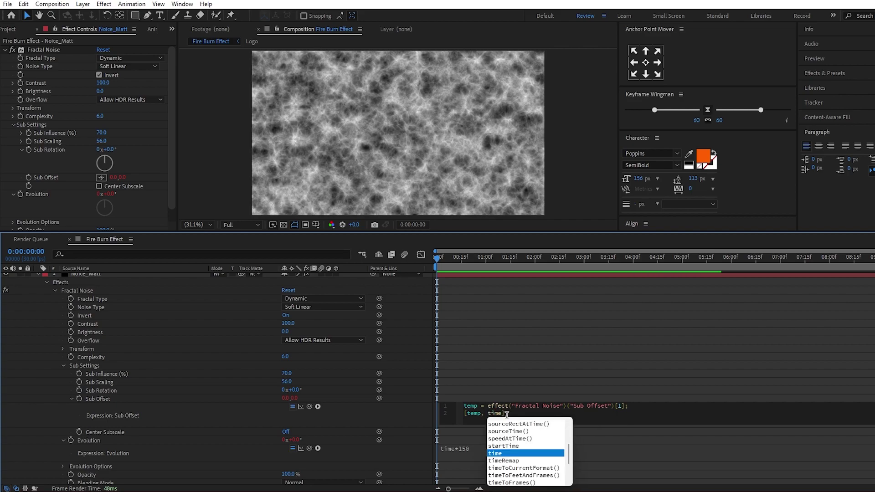
{"action": "type", "text": "e*-100"}
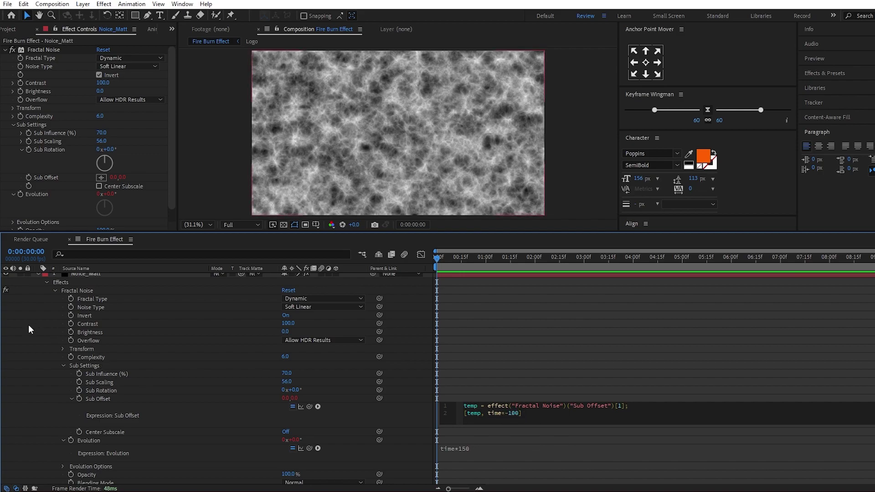
- Collapse the Noice_Matt layer's properties, enlarge the composition preview again and hide the layer
{"action": "scroll", "coordinate": [35, 289], "scroll_direction": "up", "scroll_amount": 1}
{"action": "left_click", "coordinate": [39, 277]}
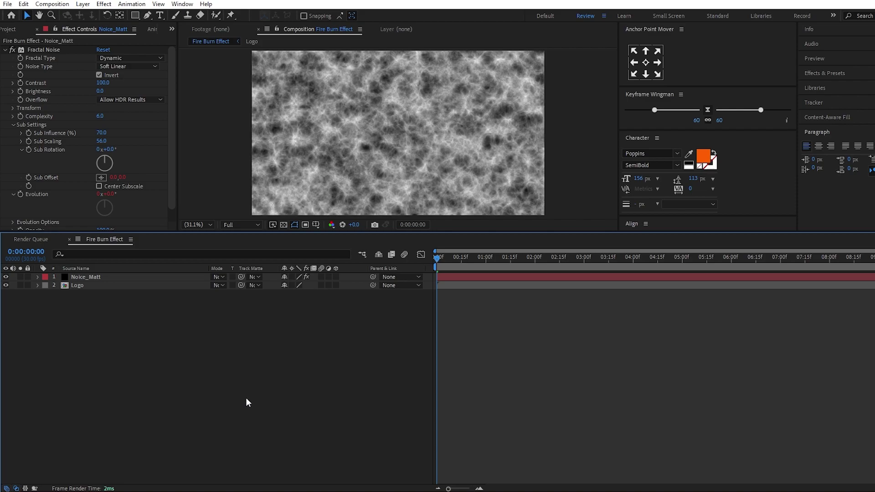
{"action": "left_click_drag", "start_coordinate": [266, 232], "coordinate": [270, 302]}
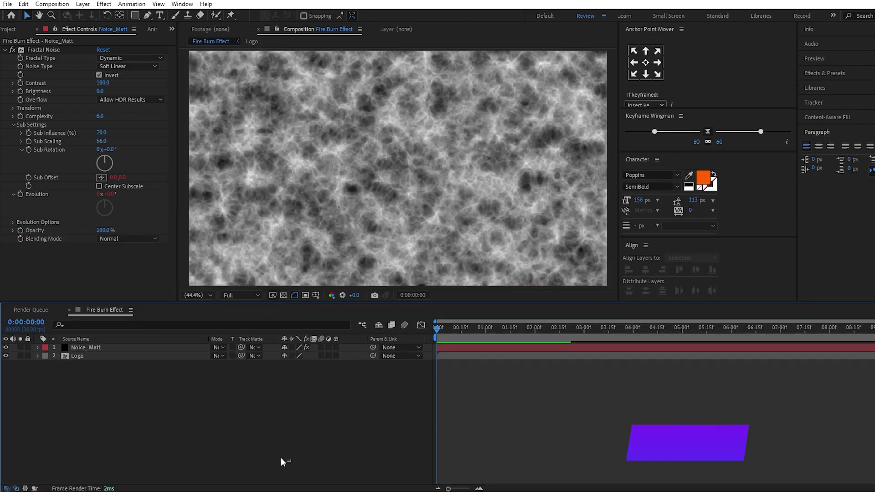
{"action": "left_click", "coordinate": [6, 347]}
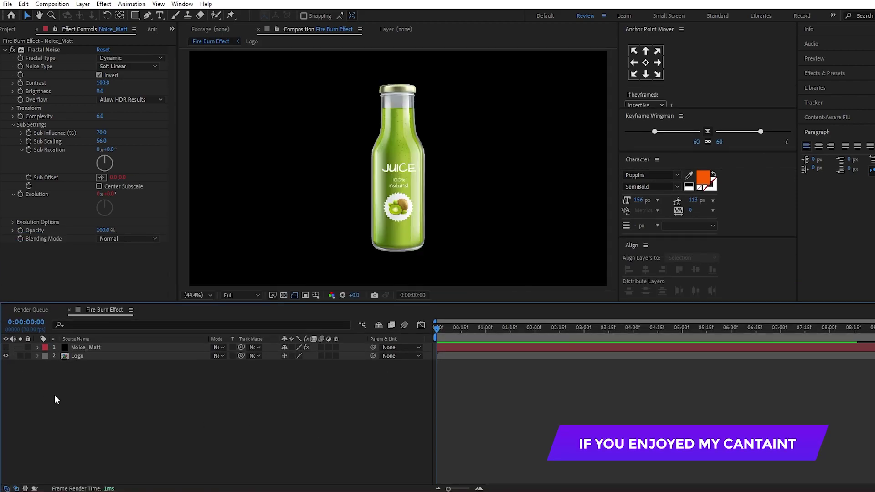
- Apply a Fill effect to the Logo layer and set its color to white, FFFFFF
{"action": "left_click", "coordinate": [93, 357]}
{"action": "key", "text": "ctrl+space"}
{"action": "type", "text": "f"}
{"action": "left_click", "coordinate": [59, 398]}
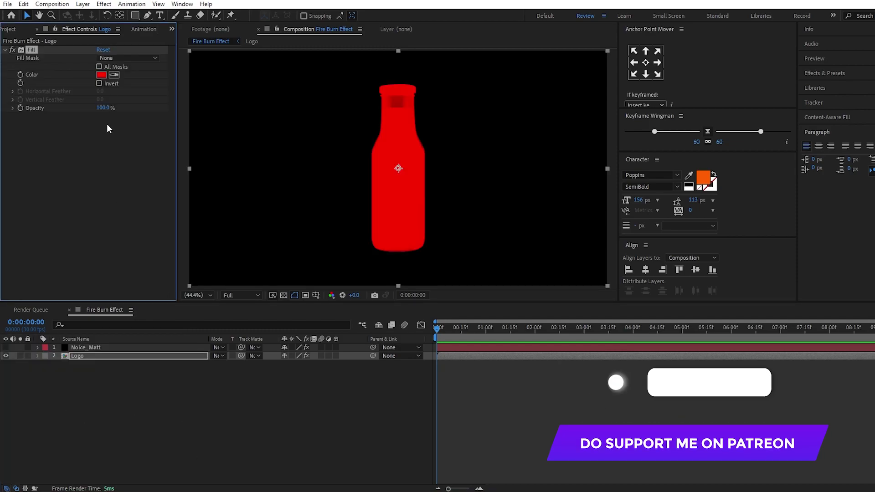
{"action": "left_click", "coordinate": [101, 75]}
{"action": "type", "text": "FFFFFF"}
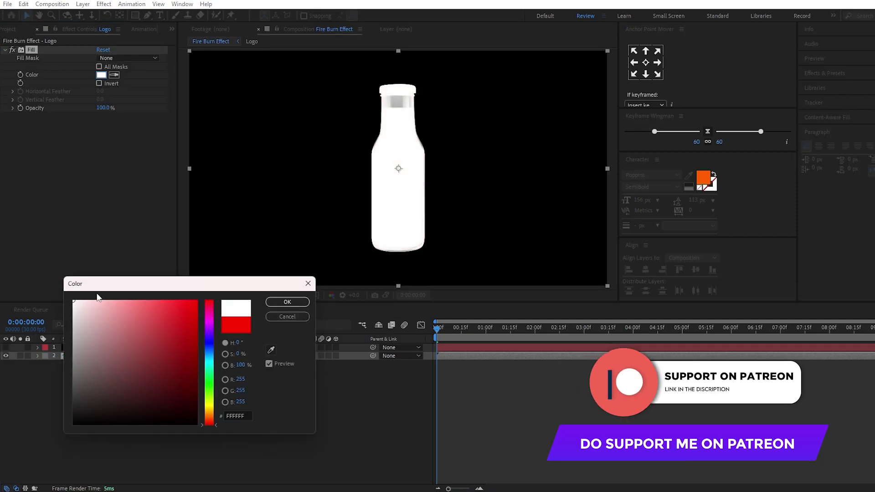
{"action": "left_click", "coordinate": [288, 303]}
{"action": "left_click", "coordinate": [429, 139]}
- Add a Displacement Map effect to the Logo layer
{"action": "left_click", "coordinate": [188, 357]}
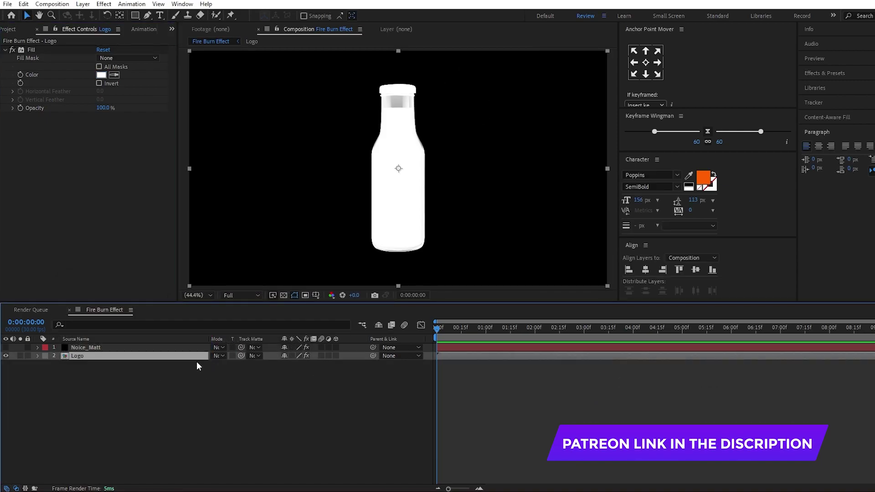
{"action": "key", "text": "ctrl+space"}
{"action": "type", "text": "dis"}
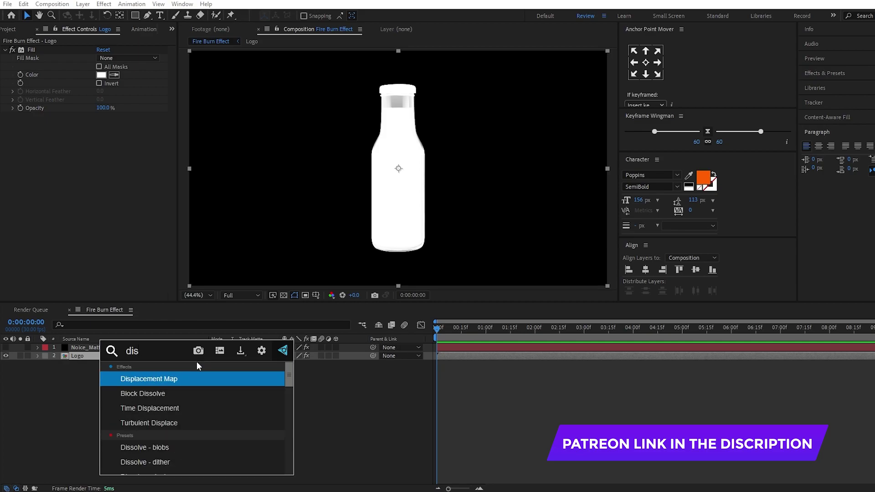
{"action": "left_click", "coordinate": [159, 379]}
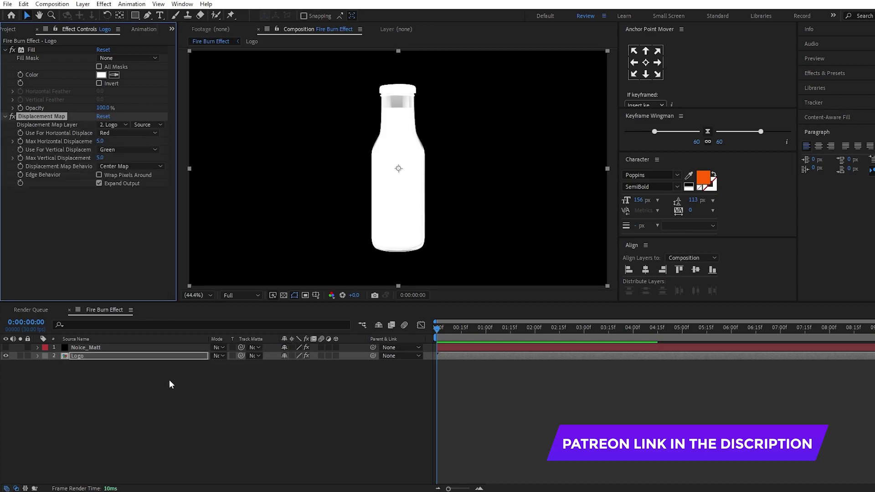
{"action": "left_click", "coordinate": [167, 376]}
- Set the Displacement Map layer to Noice_Matt with Effects & Masks as its source, and preview the distortion
{"action": "left_click", "coordinate": [113, 124]}
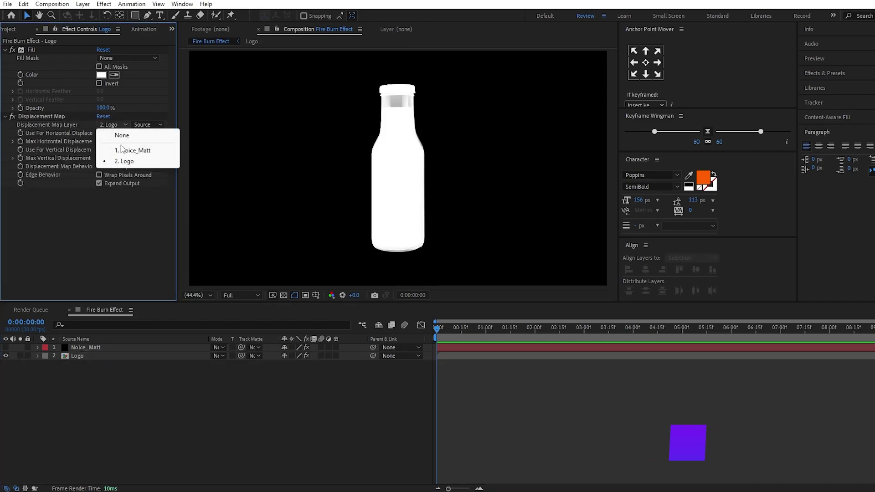
{"action": "left_click", "coordinate": [136, 151]}
{"action": "left_click", "coordinate": [142, 126]}
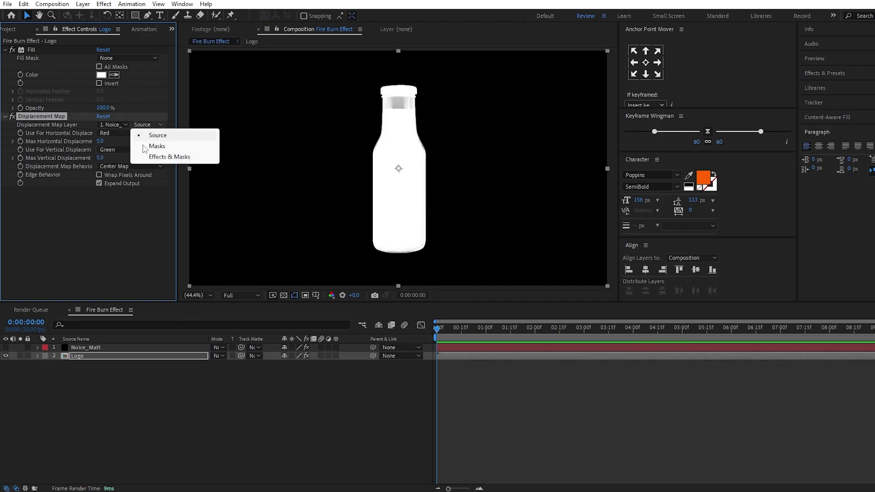
{"action": "left_click", "coordinate": [164, 158]}
{"action": "left_click", "coordinate": [416, 383]}
{"action": "key", "text": "space"}
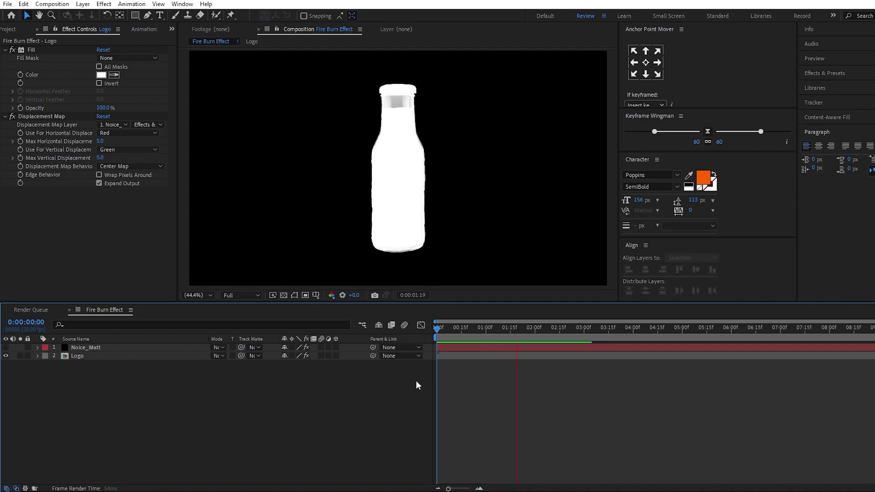
- Add a Compound Blur effect to the Logo layer, using Noice_Matt with Effects & Masks as the blur layer
{"action": "left_click", "coordinate": [190, 357]}
{"action": "key", "text": "ctrl+space"}
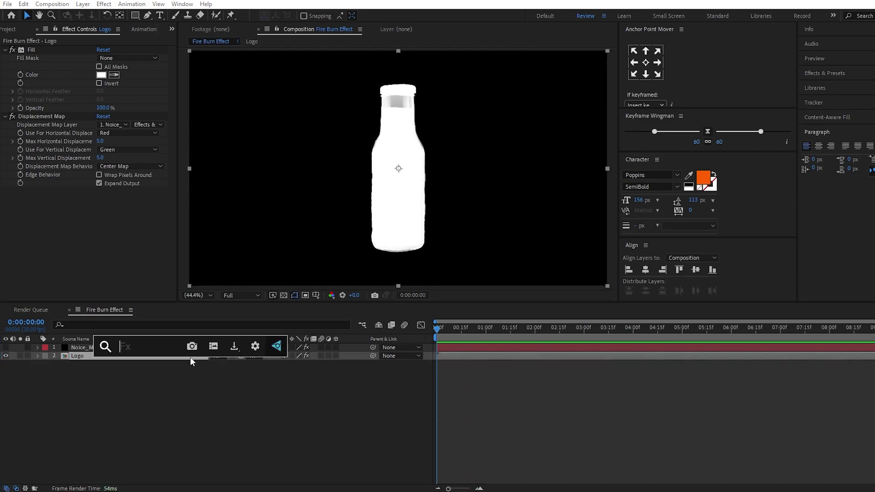
{"action": "type", "text": "com"}
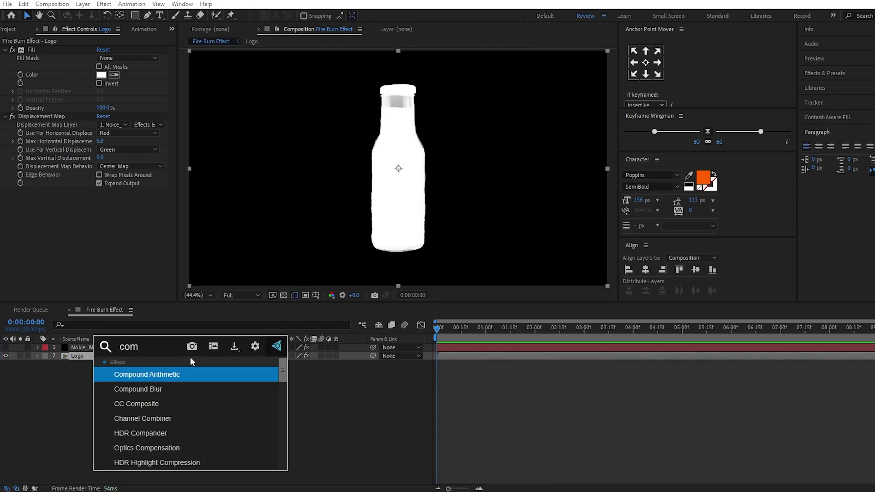
{"action": "left_click", "coordinate": [151, 389]}
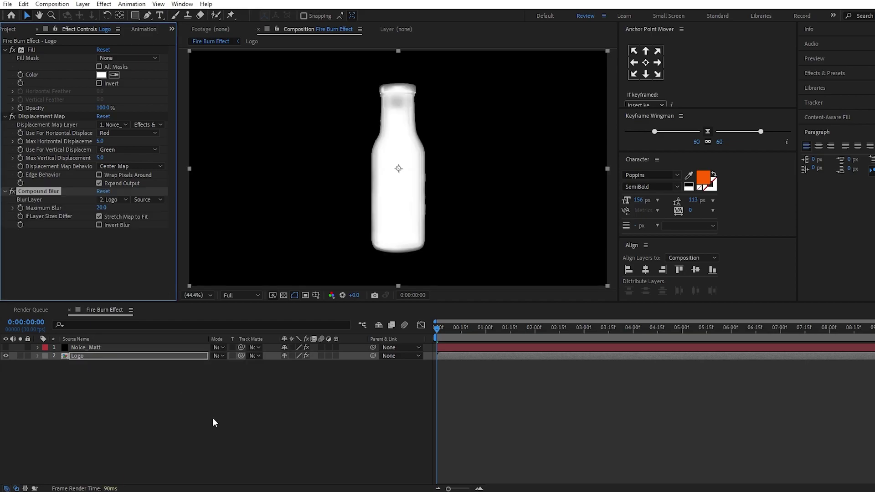
{"action": "left_click", "coordinate": [119, 202]}
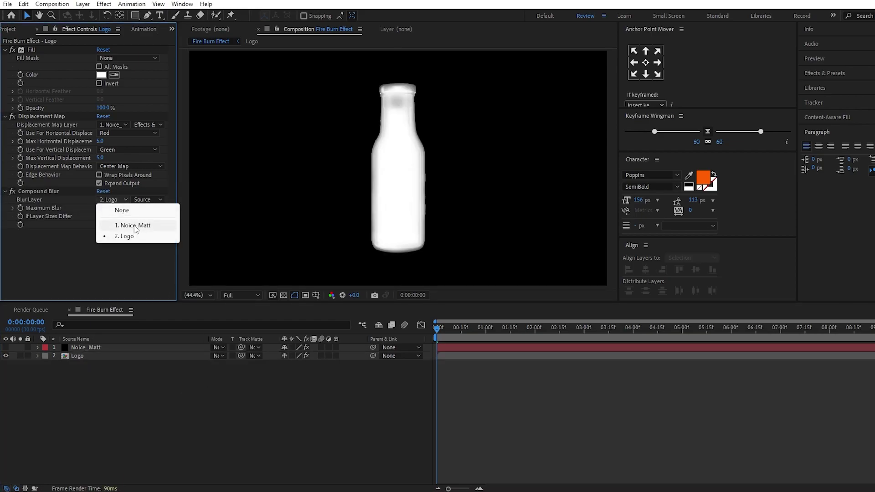
{"action": "left_click", "coordinate": [137, 221]}
{"action": "left_click", "coordinate": [148, 200]}
{"action": "left_click", "coordinate": [164, 232]}
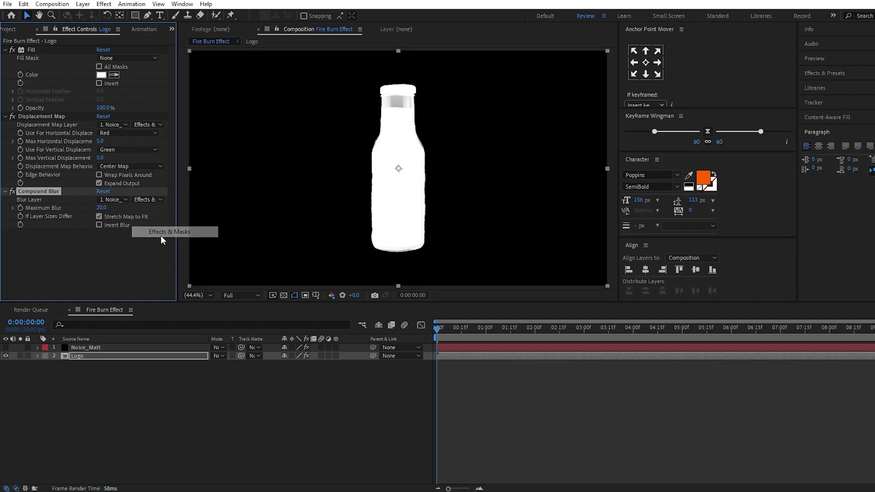
- Set Compound Blur's Maximum Blur to 8 and preview the animation
{"action": "left_click", "coordinate": [102, 208]}
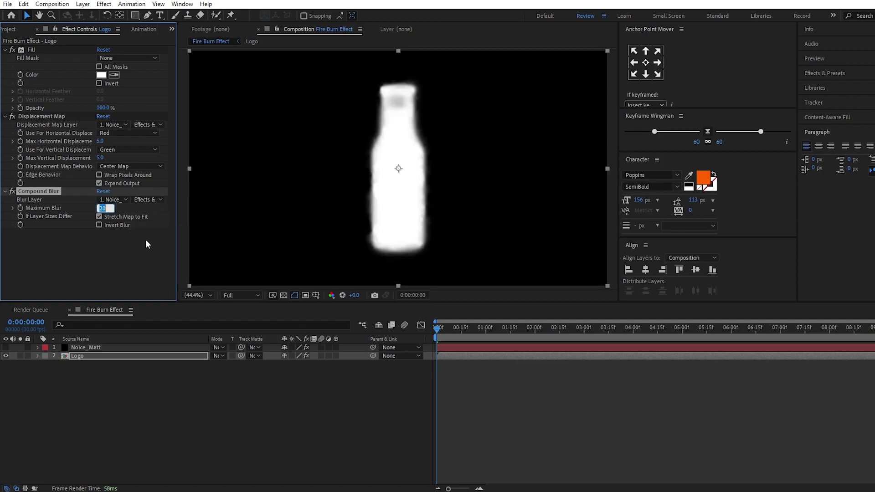
{"action": "type", "text": "8"}
{"action": "left_click", "coordinate": [195, 424]}
{"action": "key", "text": "space"}
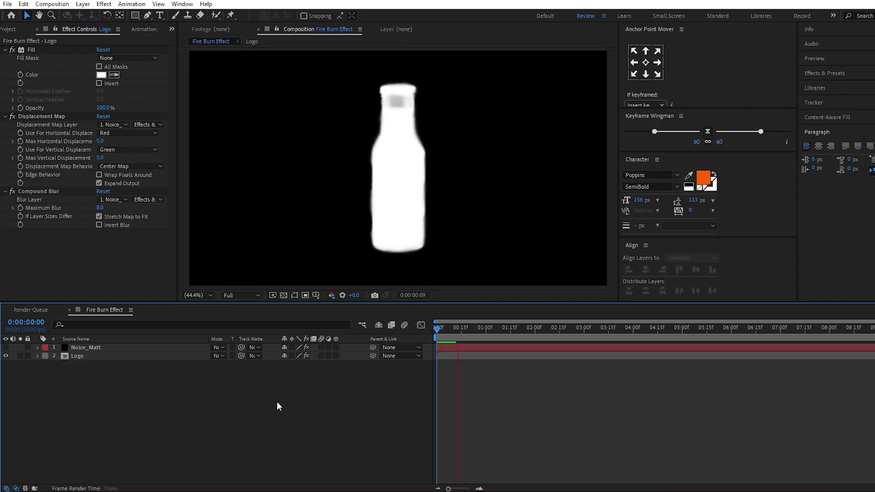
{"action": "left_click", "coordinate": [561, 330]}
- Add a Gradient Wipe effect to the Logo layer with Noice_Matt as the gradient layer and Transition Softness at 50%
{"action": "left_click", "coordinate": [199, 356]}
{"action": "key", "text": "ctrl+space"}
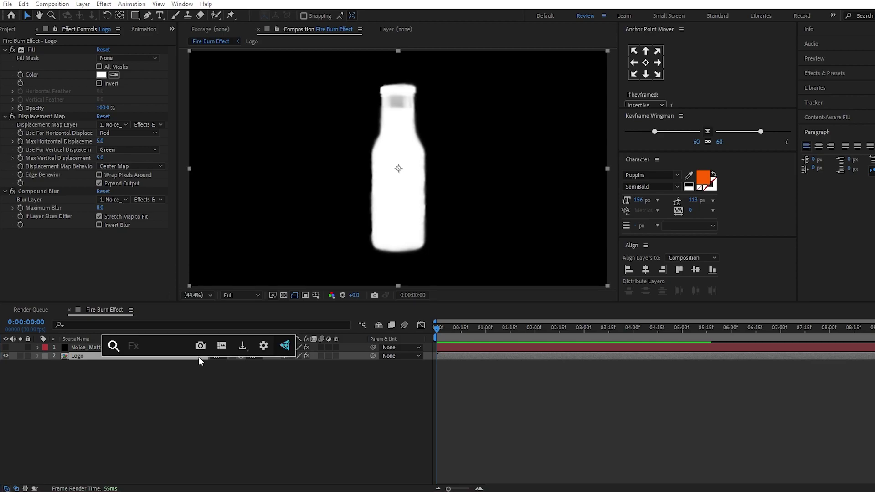
{"action": "type", "text": "gr"}
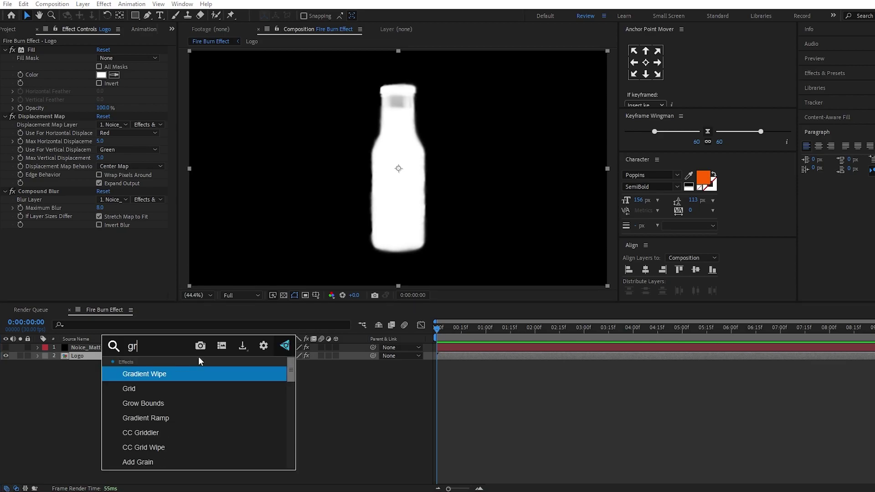
{"action": "left_click", "coordinate": [166, 372]}
{"action": "left_click", "coordinate": [112, 257]}
{"action": "left_click", "coordinate": [127, 284]}
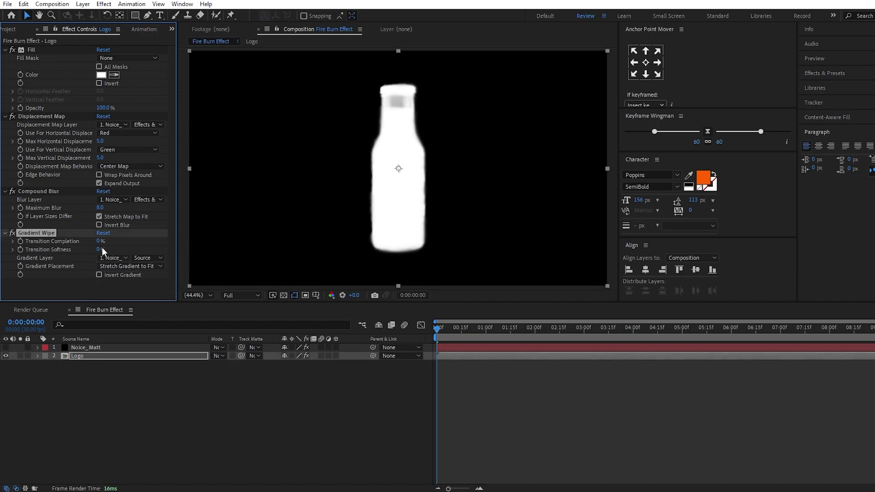
{"action": "type", "text": "50"}
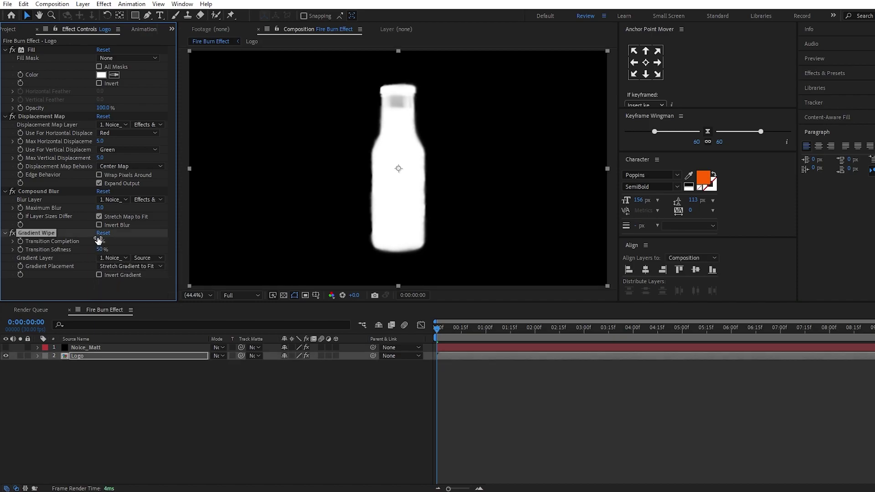
- Test Gradient Wipe's Transition Completion and set its gradient layer source to Effects & Masks
{"action": "mouse_move", "coordinate": [98, 241]}
{"action": "left_mouse_down"}
{"action": "mouse_move", "coordinate": [122, 243]}
{"action": "mouse_move", "coordinate": [88, 245]}
{"action": "left_mouse_up"}
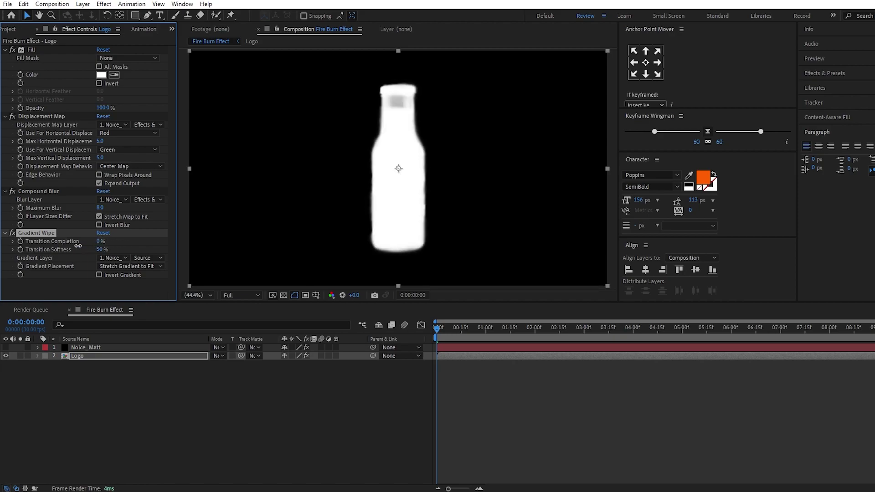
{"action": "left_click", "coordinate": [146, 258]}
{"action": "left_click", "coordinate": [151, 289]}
- Keyframe Gradient Wipe's Transition Completion from 100% at the composition start to 0% at 0:00:02:00
{"action": "left_click_drag", "start_coordinate": [98, 244], "coordinate": [151, 246]}
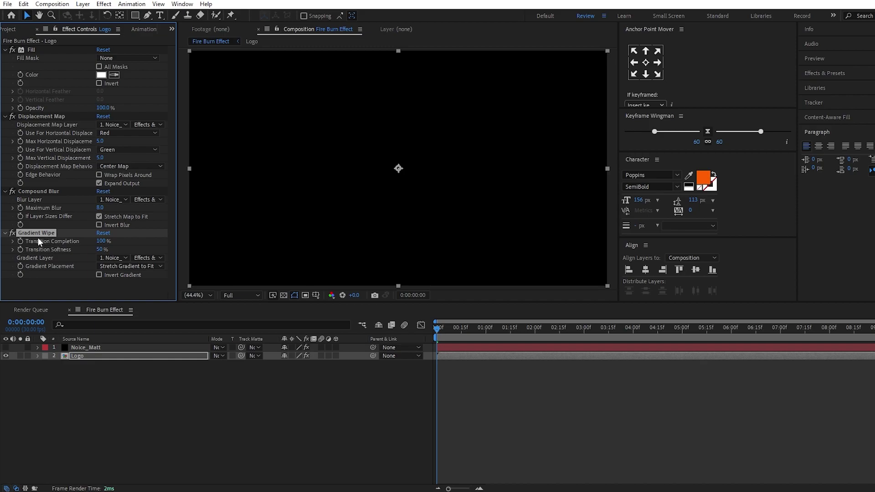
{"action": "left_click", "coordinate": [535, 332]}
{"action": "left_click_drag", "start_coordinate": [104, 245], "coordinate": [53, 242]}
{"action": "left_click", "coordinate": [210, 387]}
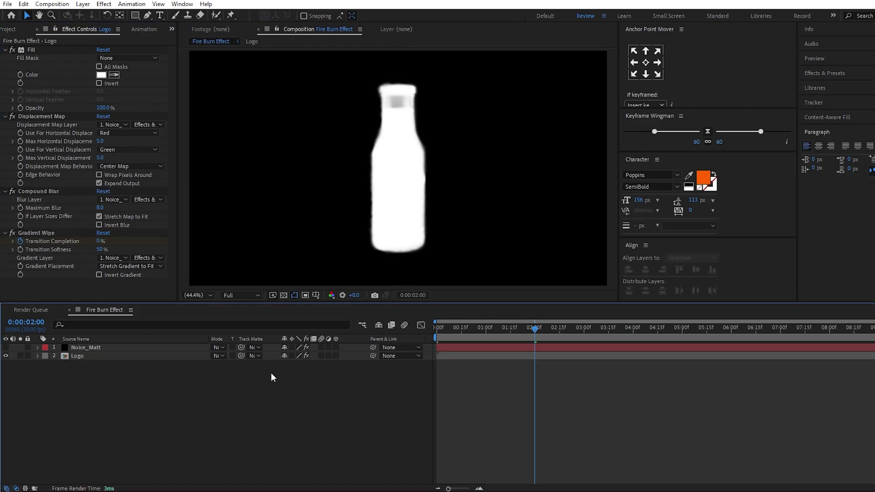
- Preview the bottle's wipe-in from the start and park the playhead at 0:00:01:15
{"action": "left_click_drag", "start_coordinate": [499, 327], "coordinate": [403, 324]}
{"action": "key", "text": "space"}
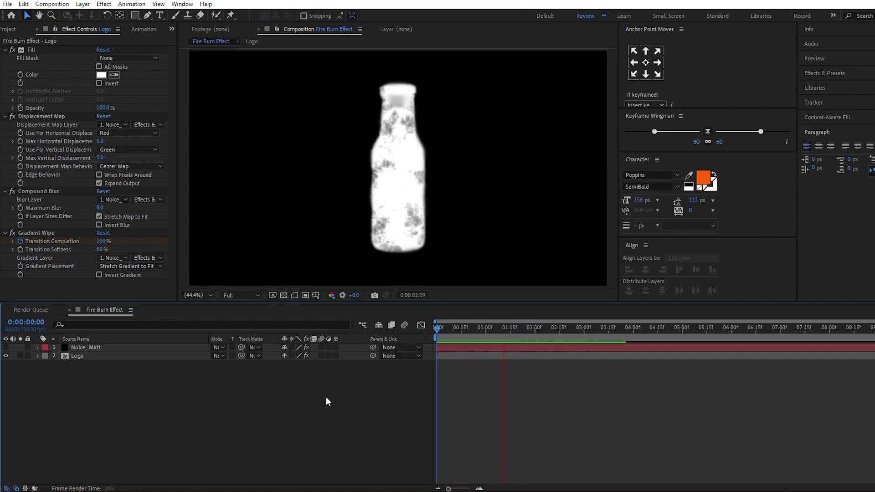
{"action": "left_click_drag", "start_coordinate": [576, 328], "coordinate": [511, 335]}
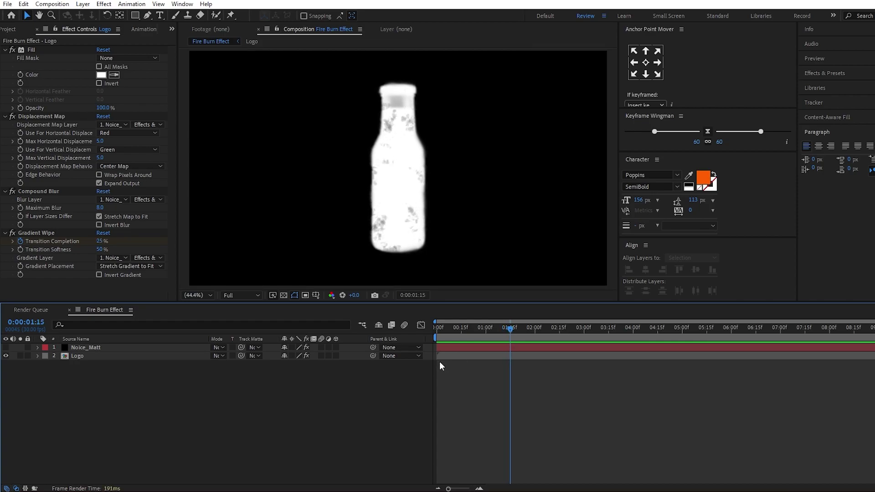
- Create a black solid named BG and place it at the bottom of the layer stack
{"action": "right_click", "coordinate": [200, 388]}
{"action": "mouse_move", "coordinate": [233, 269]}
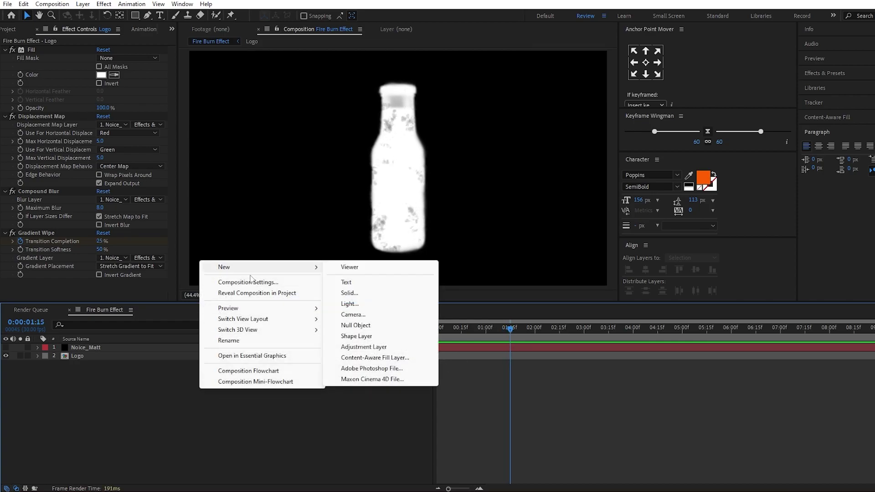
{"action": "left_click", "coordinate": [339, 292]}
{"action": "type", "text": "BG"}
{"action": "left_click", "coordinate": [156, 382]}
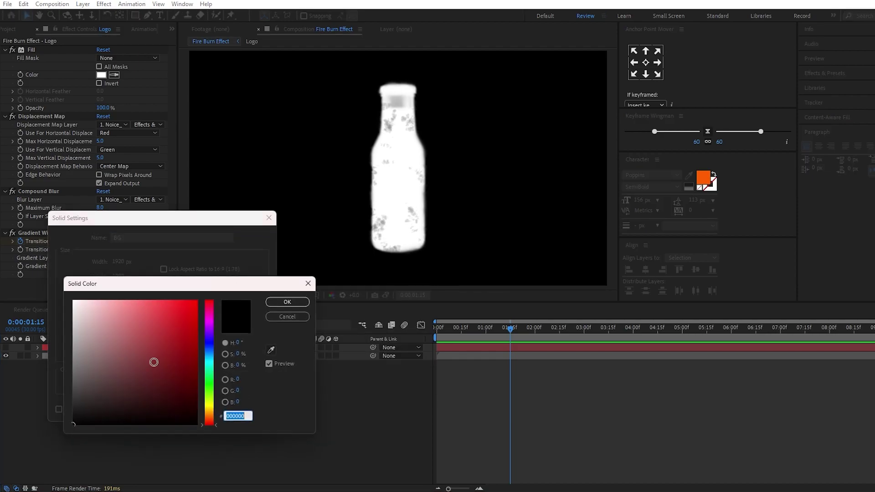
{"action": "left_click", "coordinate": [275, 302]}
{"action": "left_click_drag", "start_coordinate": [126, 348], "coordinate": [155, 390]}
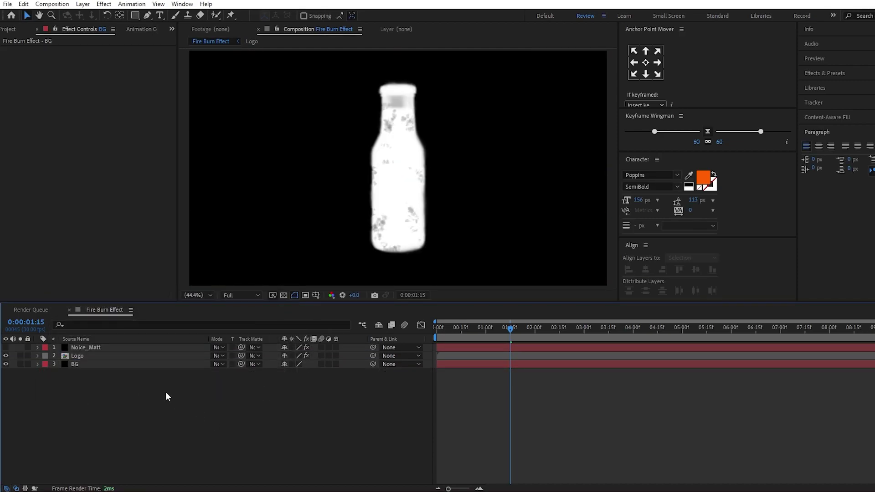
- Add an adjustment layer and place it between the Noice_Matt and Logo layers
{"action": "right_click", "coordinate": [165, 392]}
{"action": "mouse_move", "coordinate": [214, 272]}
{"action": "left_click", "coordinate": [316, 353]}
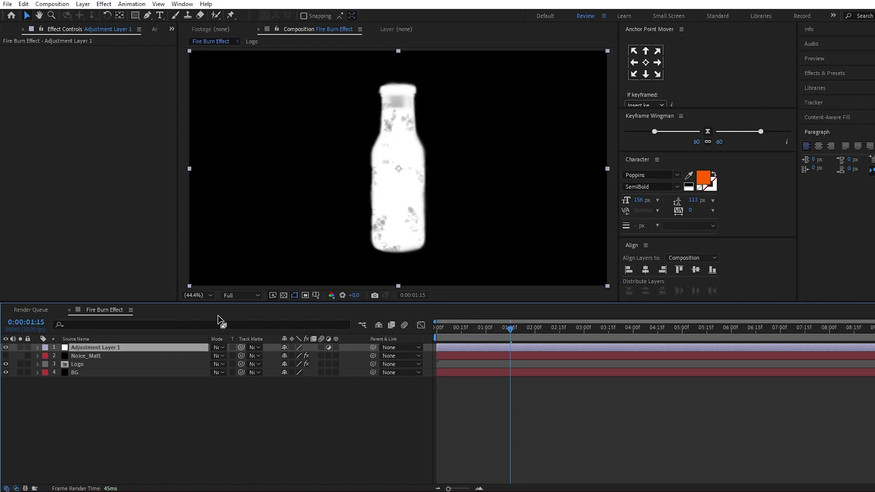
{"action": "left_click_drag", "start_coordinate": [137, 345], "coordinate": [138, 358]}
- Rename the adjustment layer as Fire_effect
{"action": "right_click", "coordinate": [120, 357]}
{"action": "left_click", "coordinate": [146, 330]}
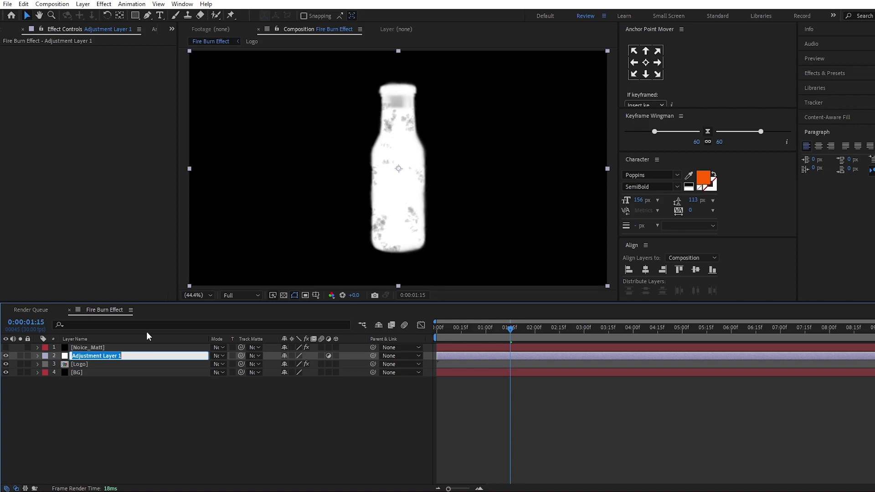
{"action": "type", "text": "Fire_ eff"}
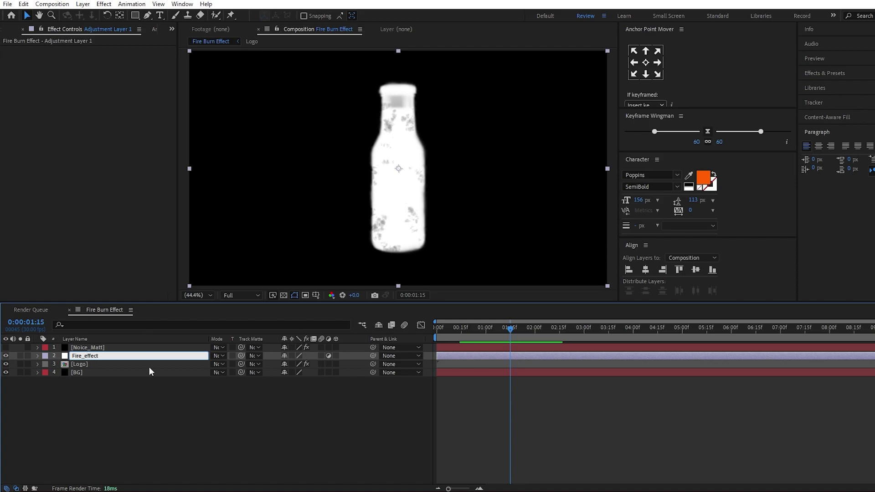
{"action": "left_click", "coordinate": [141, 403]}
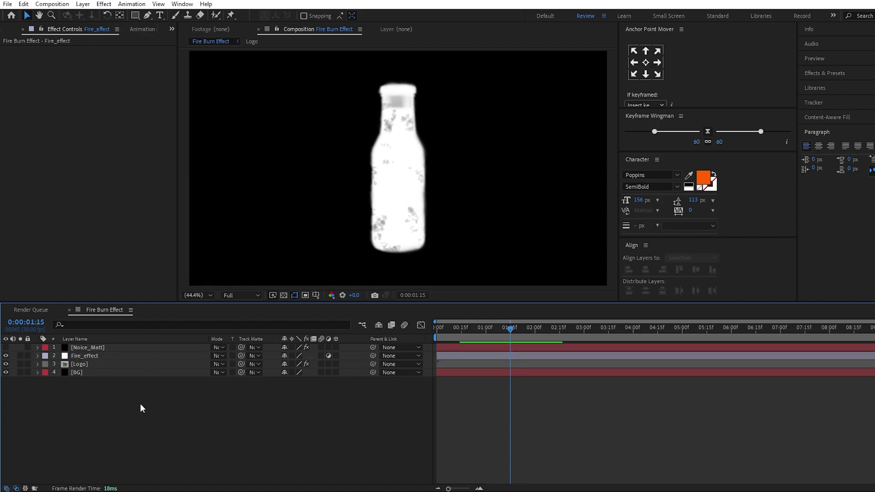
- Set the Fire_effect layer's blending mode to Exclusion
{"action": "left_click", "coordinate": [120, 356]}
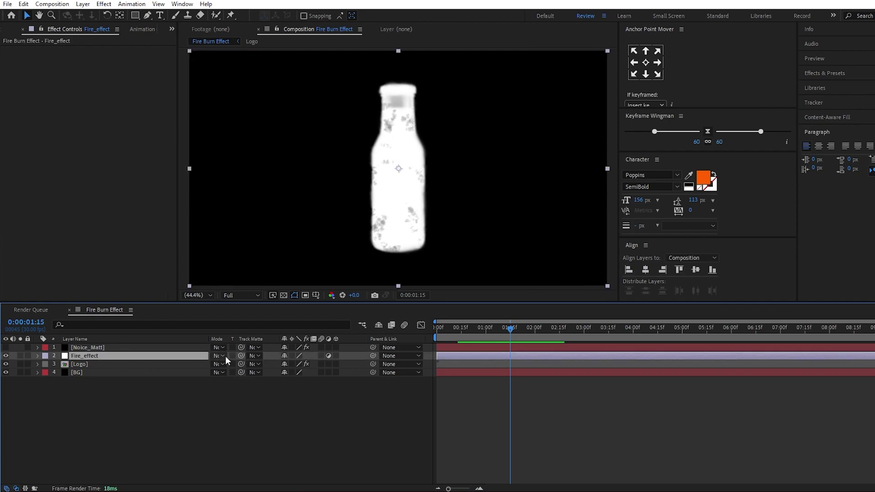
{"action": "left_click", "coordinate": [221, 357]}
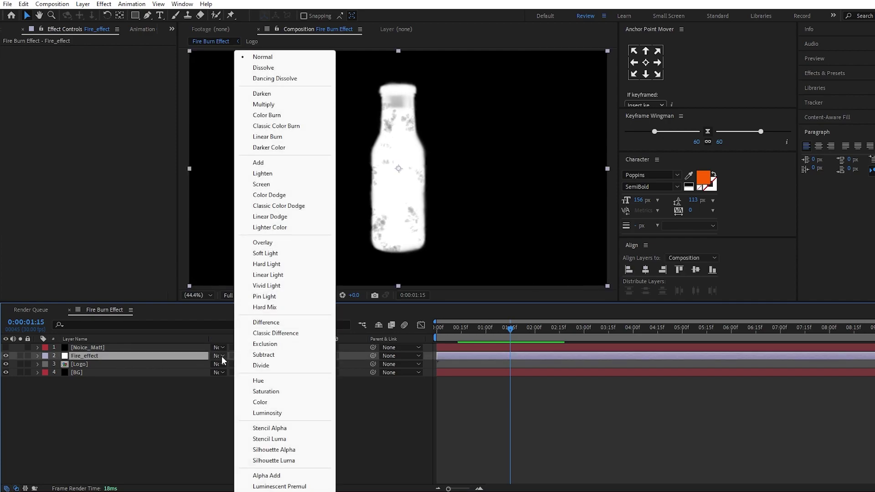
{"action": "left_click", "coordinate": [264, 344]}
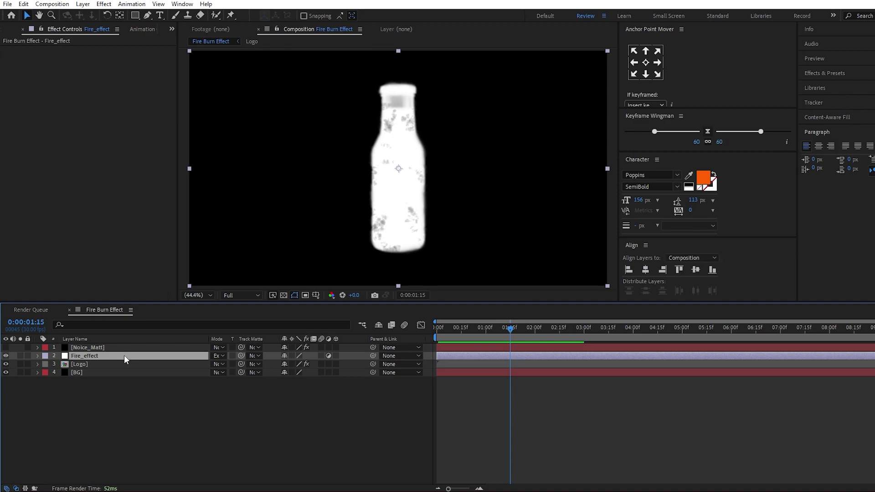
- Apply a Gaussian Blur effect to the Fire_effect layer and set its Blurriness to 30
{"action": "key", "text": "ctrl+space"}
{"action": "type", "text": "ga"}
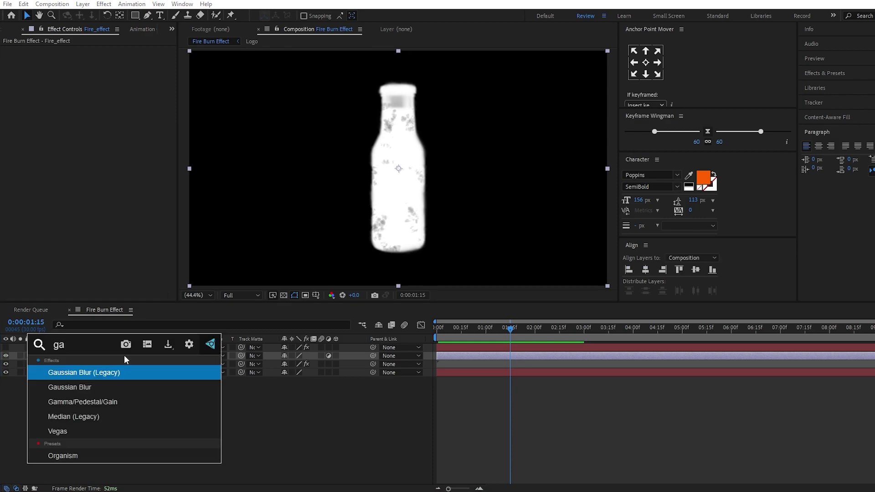
{"action": "left_click", "coordinate": [92, 386]}
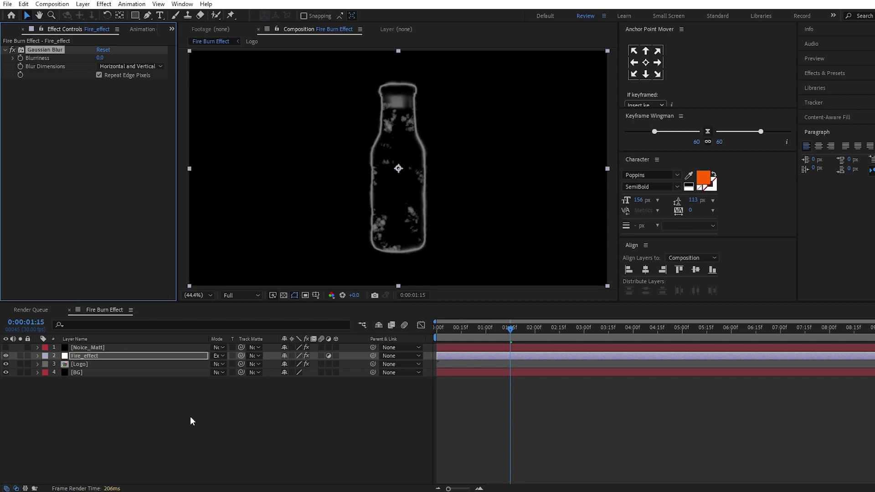
{"action": "left_click", "coordinate": [100, 58]}
{"action": "type", "text": "30"}
{"action": "key", "text": "Return"}
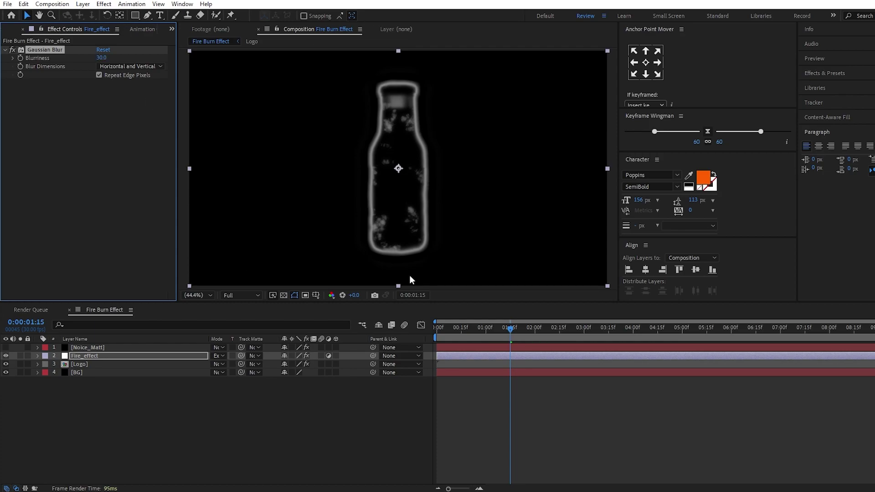
{"action": "left_click", "coordinate": [388, 408]}
- Add a Displacement Map to Fire_effect, using Noice_Matt with Effects & Masks as the displacement map layer
{"action": "left_click", "coordinate": [187, 357]}
{"action": "key", "text": "ctrl+space"}
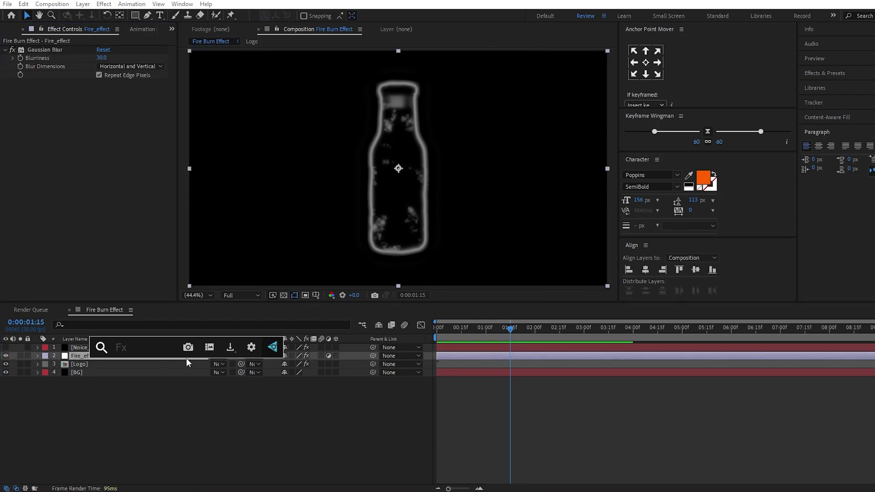
{"action": "type", "text": "dis"}
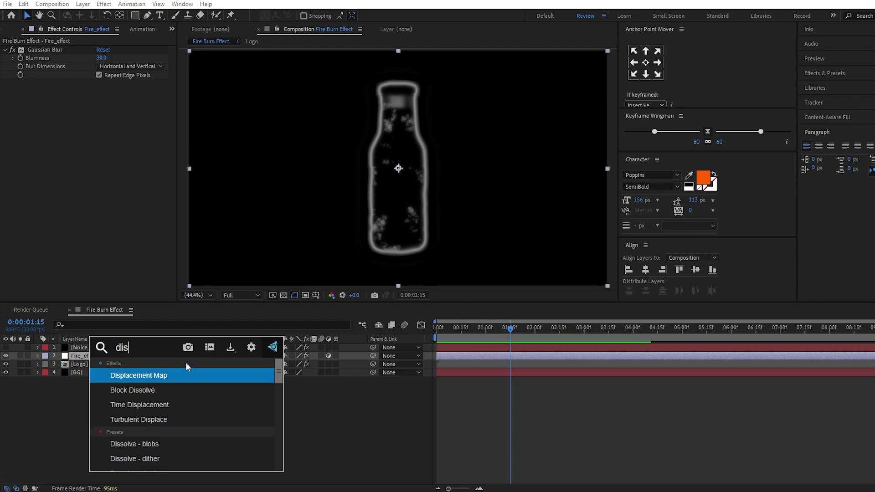
{"action": "left_click", "coordinate": [190, 377]}
{"action": "left_click", "coordinate": [245, 405]}
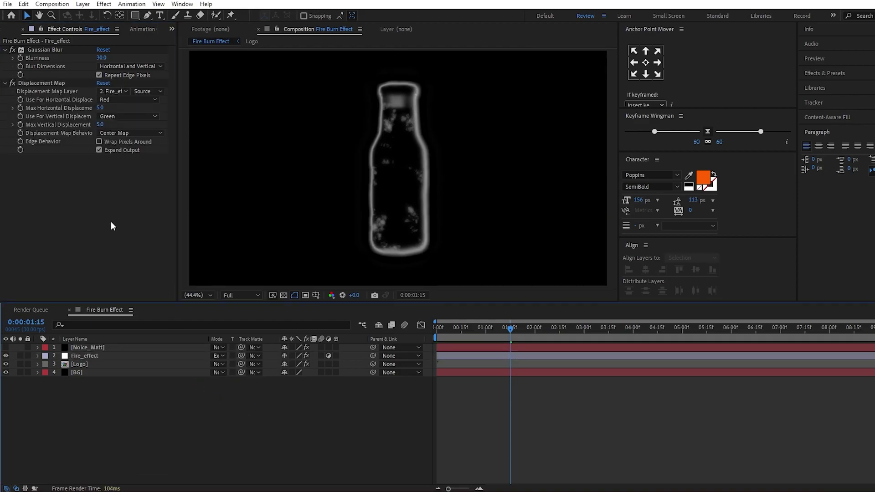
{"action": "left_click", "coordinate": [111, 92]}
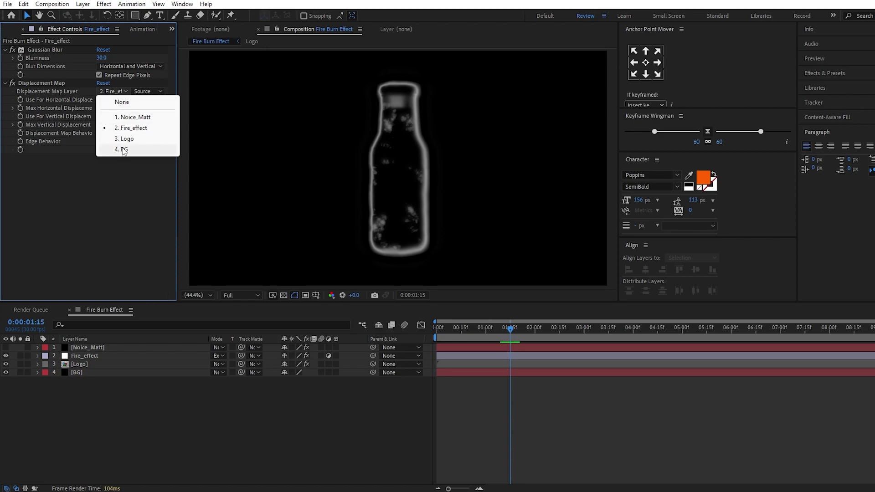
{"action": "left_click", "coordinate": [132, 117]}
{"action": "left_click", "coordinate": [147, 91]}
{"action": "left_click", "coordinate": [159, 128]}
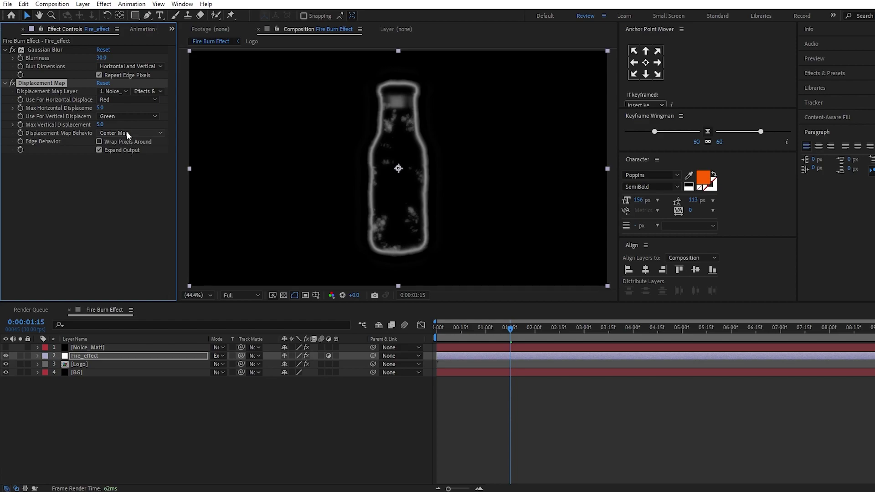
- Set the Displacement Map's maximum horizontal displacement to 30 and maximum vertical displacement to 70, and preview the animation from the start
{"action": "left_click", "coordinate": [99, 108]}
{"action": "type", "text": "30"}
{"action": "key", "text": "Return"}
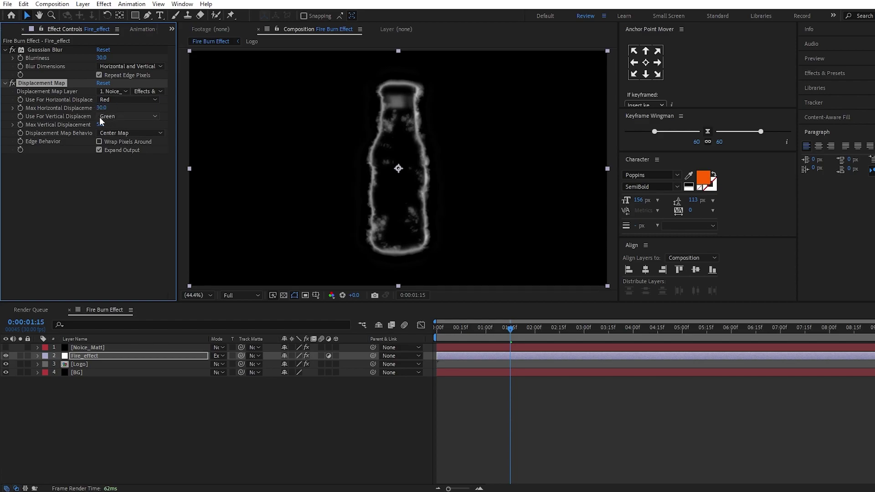
{"action": "left_click", "coordinate": [100, 125]}
{"action": "type", "text": "70"}
{"action": "key", "text": "Return"}
{"action": "left_click", "coordinate": [323, 430]}
{"action": "left_click_drag", "start_coordinate": [494, 324], "coordinate": [421, 337]}
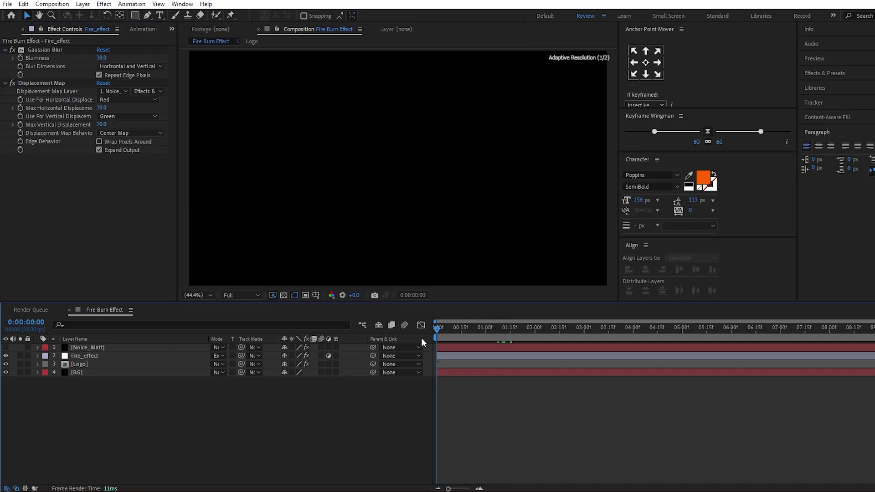
{"action": "key", "text": "space"}
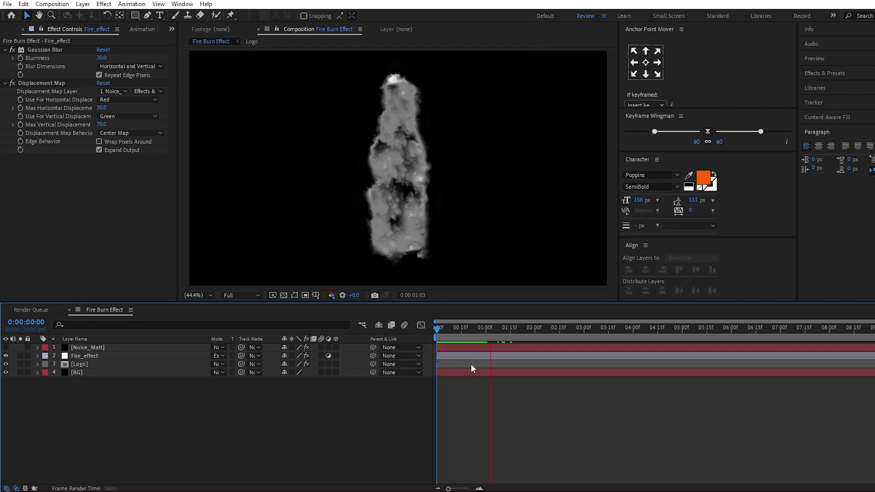
{"action": "left_click_drag", "start_coordinate": [507, 339], "coordinate": [542, 359]}
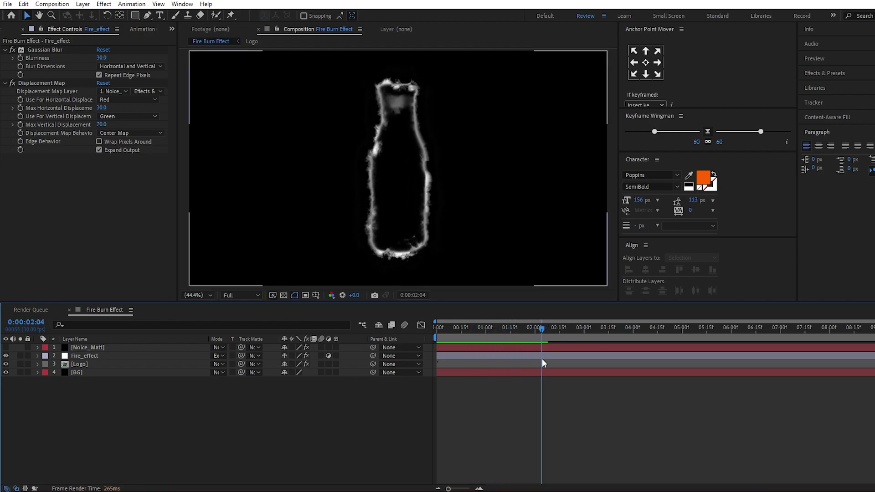
- Add a Solid Composite effect to Fire_effect with its color set to black, and preview the animation
{"action": "left_click", "coordinate": [119, 355]}
{"action": "key", "text": "ctrl+space"}
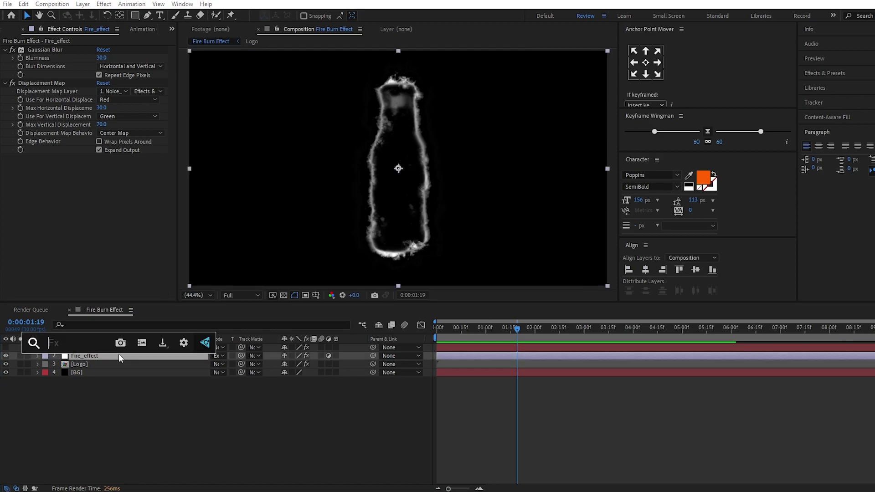
{"action": "type", "text": "so"}
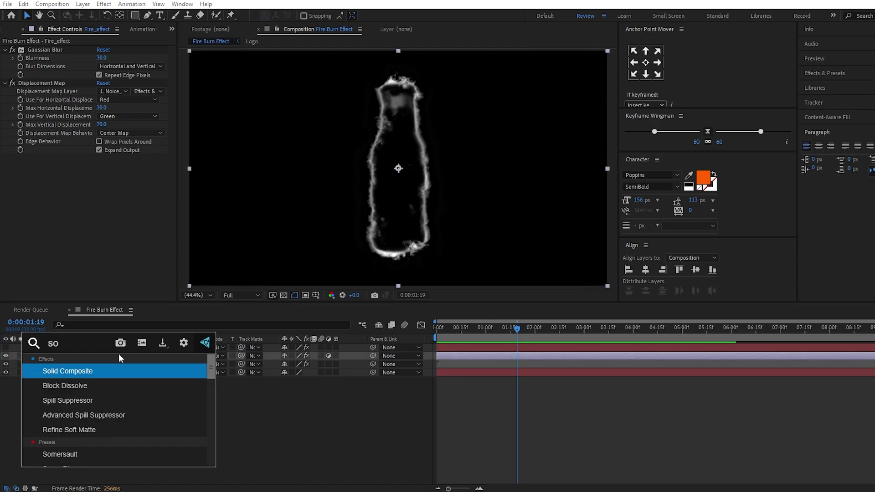
{"action": "left_click", "coordinate": [114, 369]}
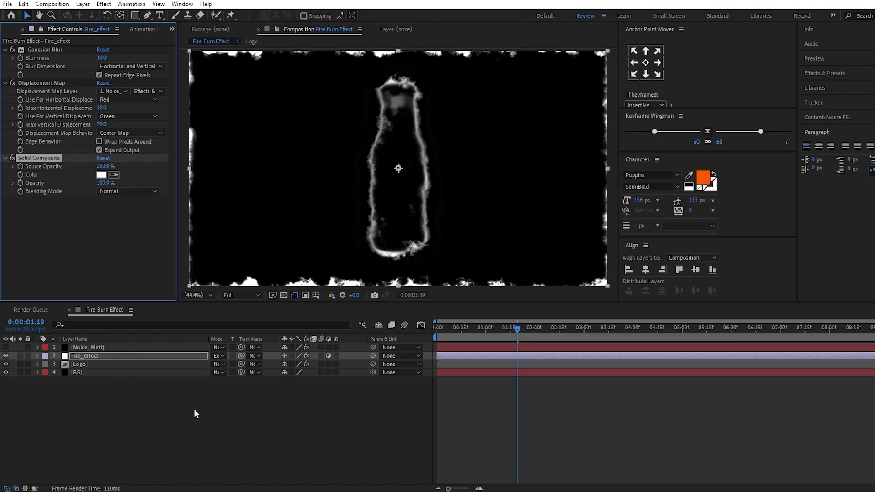
{"action": "left_click", "coordinate": [101, 175]}
{"action": "left_click_drag", "start_coordinate": [102, 385], "coordinate": [62, 434]}
{"action": "left_click", "coordinate": [287, 302]}
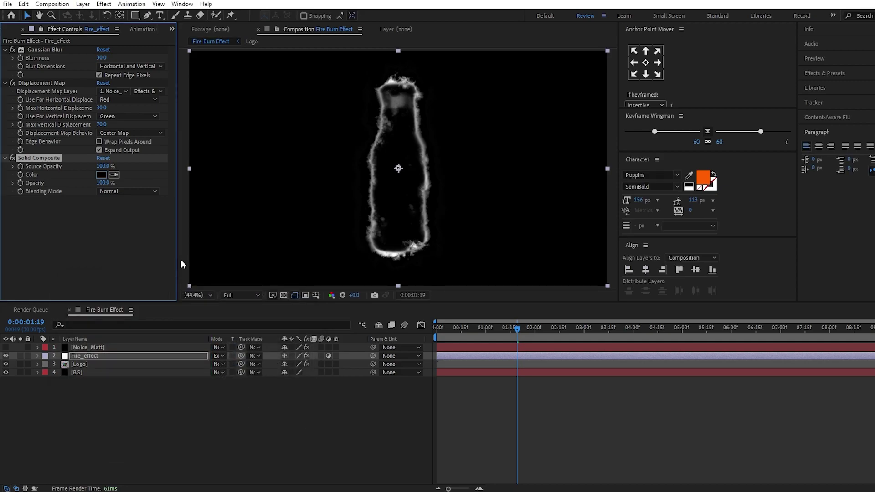
{"action": "left_click", "coordinate": [442, 339]}
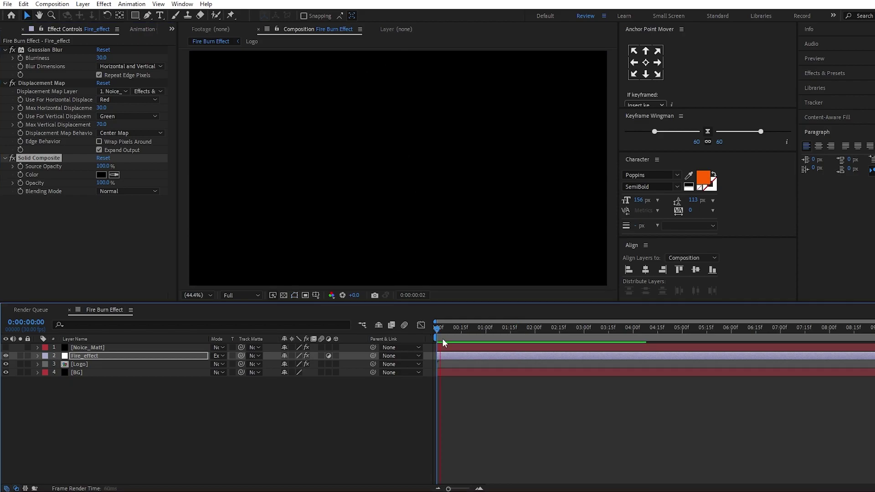
{"action": "key", "text": "space"}
{"action": "key", "text": "space"}
- Collapse the existing effects and add Fractal Noise to Fire_effect with its blending mode set to Color Burn
{"action": "left_click", "coordinate": [5, 83]}
{"action": "left_click", "coordinate": [6, 49]}
{"action": "left_click", "coordinate": [5, 66]}
{"action": "left_click", "coordinate": [152, 359]}
{"action": "key", "text": "ctrl+space"}
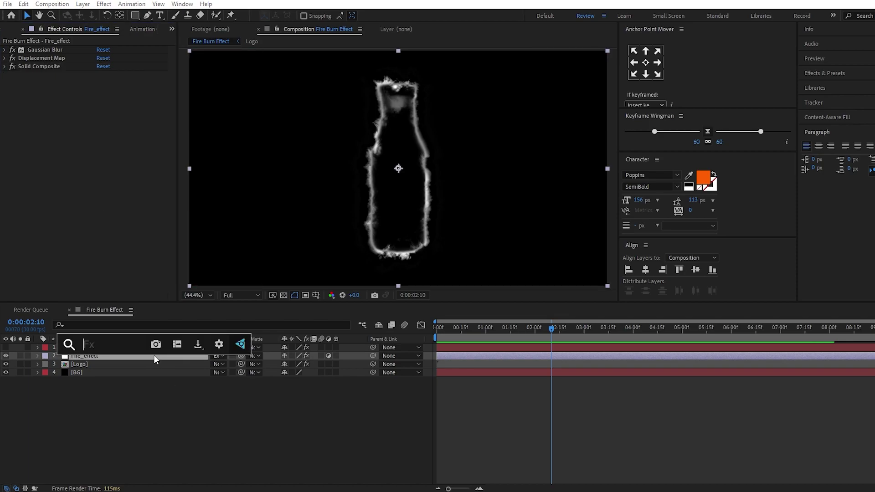
{"action": "type", "text": "fr"}
{"action": "left_click", "coordinate": [101, 388]}
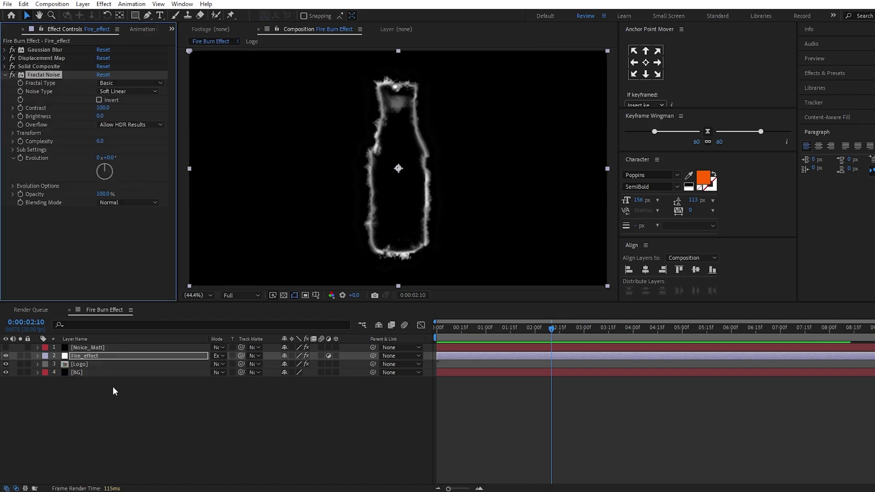
{"action": "left_click", "coordinate": [116, 203]}
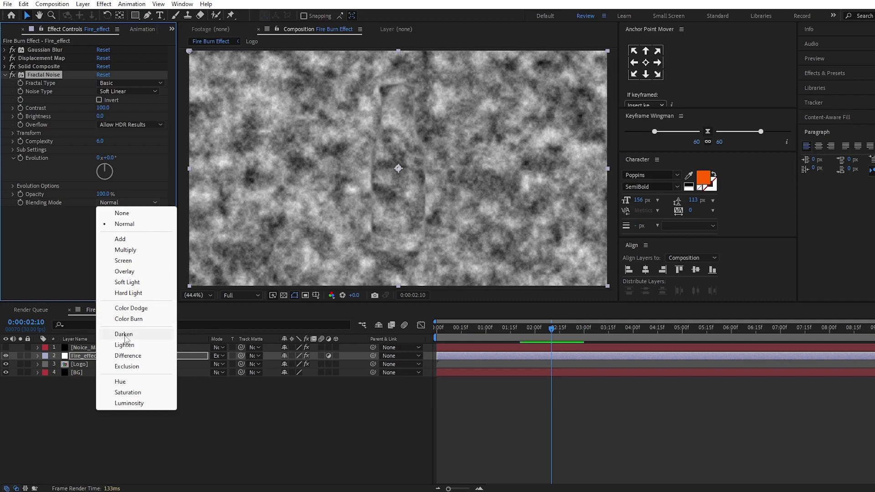
{"action": "left_click", "coordinate": [130, 319]}
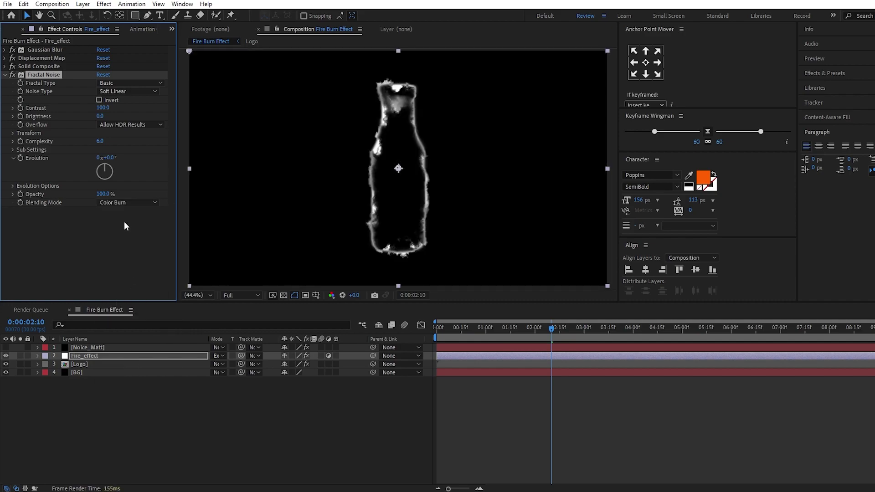
- Set the Fractal Noise Contrast to 75 and Brightness to 40, and preview the burn animation from the start
{"action": "left_click", "coordinate": [103, 108]}
{"action": "type", "text": "75"}
{"action": "key", "text": "Return"}
{"action": "left_click", "coordinate": [99, 117]}
{"action": "type", "text": "40"}
{"action": "key", "text": "Return"}
{"action": "left_click", "coordinate": [429, 316]}
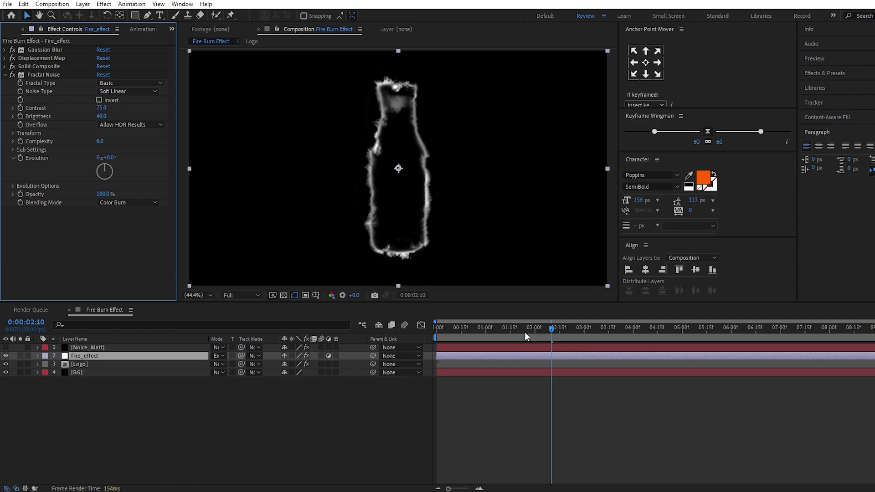
{"action": "left_click_drag", "start_coordinate": [548, 327], "coordinate": [453, 342]}
{"action": "key", "text": "space"}
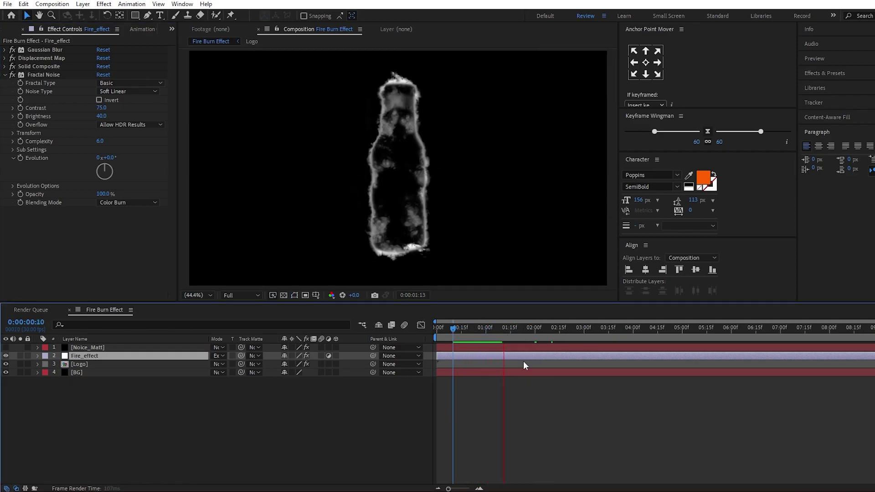
{"action": "left_click", "coordinate": [433, 342]}
{"action": "key", "text": "space"}
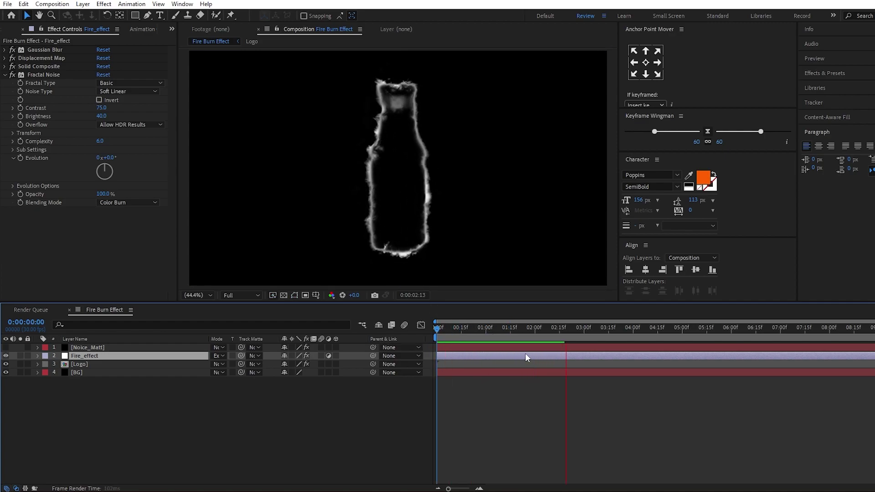
{"action": "left_click_drag", "start_coordinate": [548, 345], "coordinate": [524, 360]}
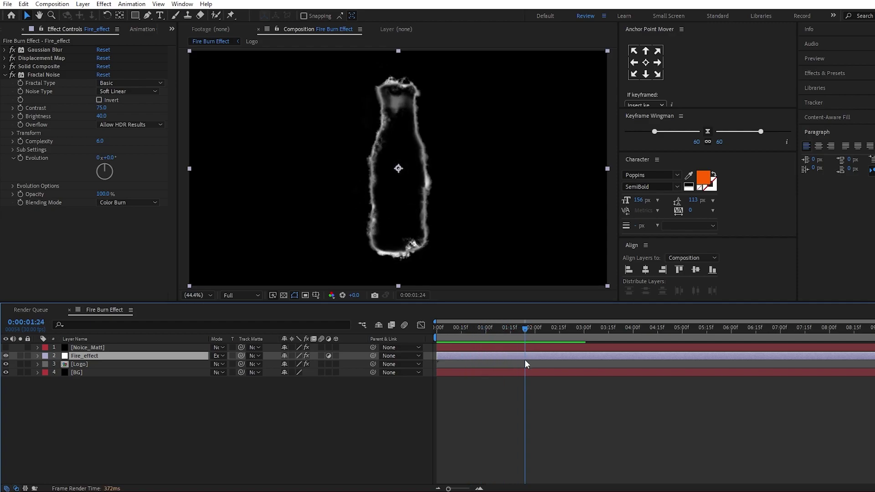
- Try out other vertical Offset Turbulence values in the Fractal Noise transform settings, and return the value to 540
{"action": "left_click", "coordinate": [13, 133]}
{"action": "left_click_drag", "start_coordinate": [131, 183], "coordinate": [51, 184]}
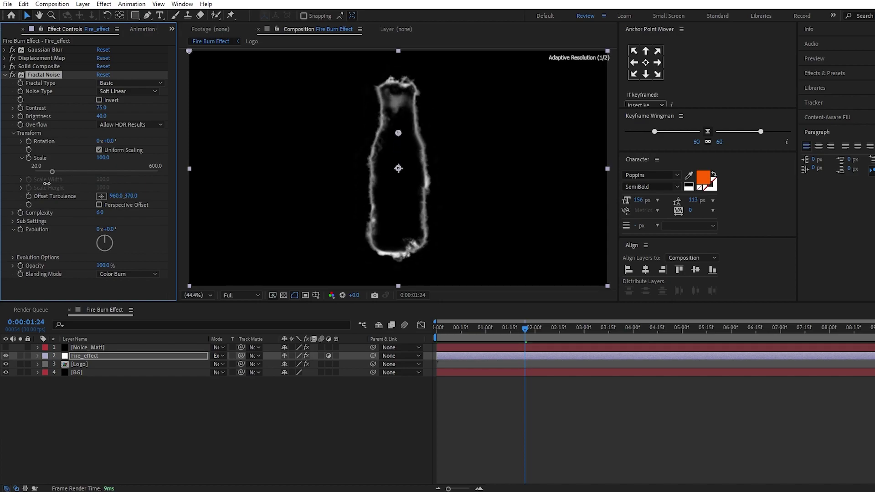
{"action": "left_click", "coordinate": [131, 196]}
{"action": "type", "text": "252"}
{"action": "key", "text": "Return"}
{"action": "left_click_drag", "start_coordinate": [132, 196], "coordinate": [126, 196]}
{"action": "left_click", "coordinate": [131, 196]}
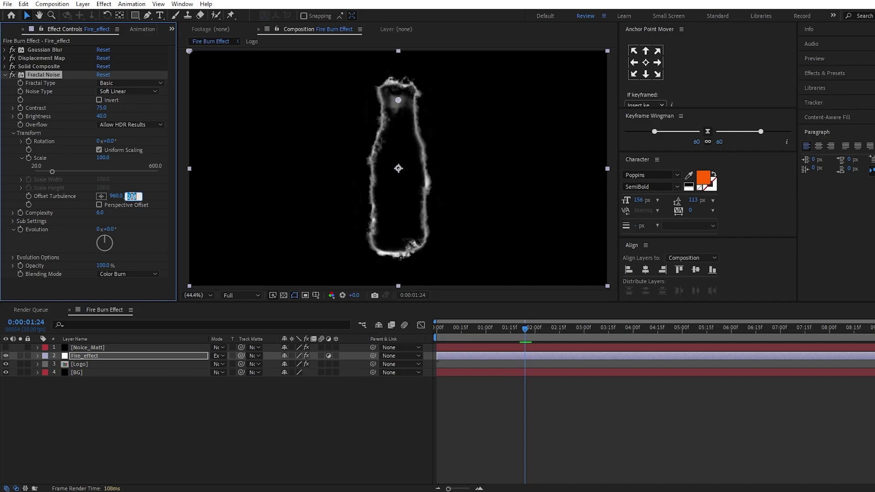
{"action": "type", "text": "540"}
{"action": "key", "text": "Return"}
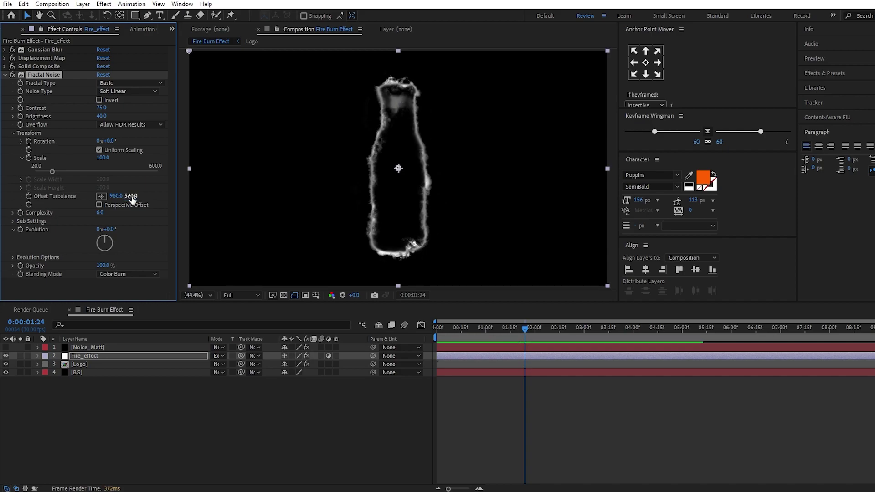
- At the first frame, add an expression to the Fractal Noise Offset Turbulence that references its own vertical value
{"action": "left_click_drag", "start_coordinate": [521, 327], "coordinate": [432, 329]}
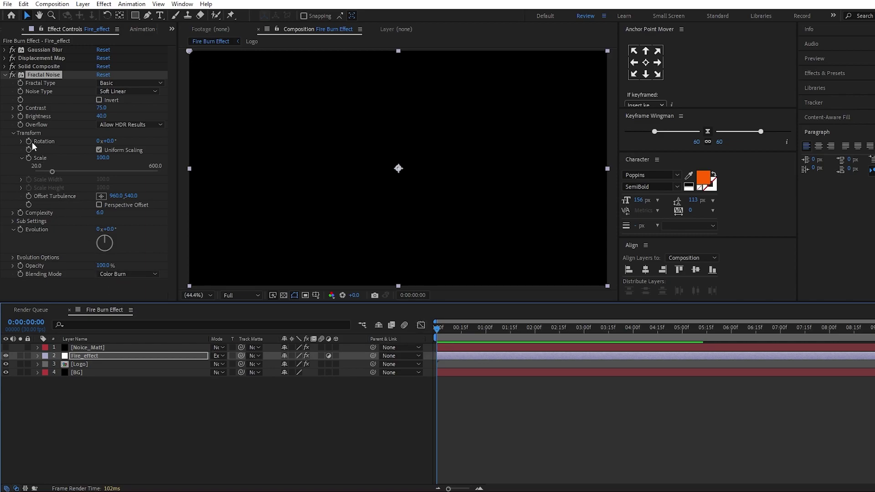
{"action": "left_click", "coordinate": [29, 196], "text": "alt"}
{"action": "left_click_drag", "start_coordinate": [309, 479], "coordinate": [130, 195]}
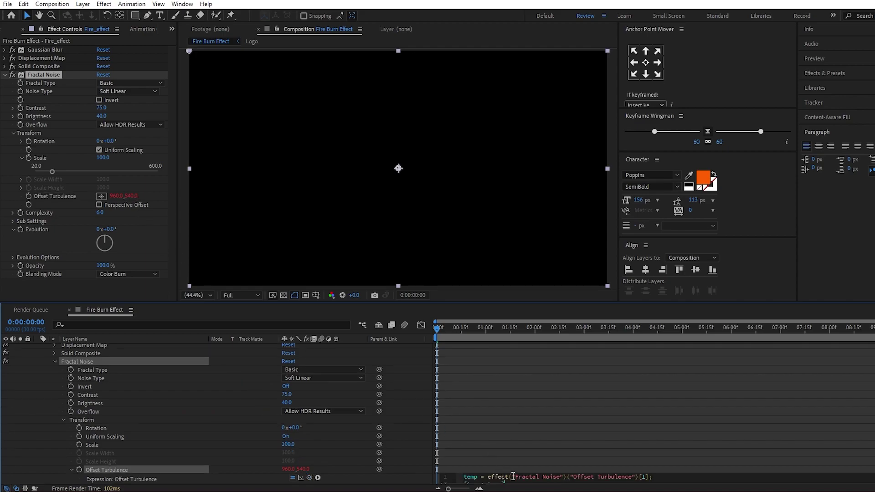
- Change the second component of the Offset Turbulence expression to time*-100, so its last line reads [temp, time*-100]
{"action": "scroll", "coordinate": [465, 433], "scroll_direction": "down", "scroll_amount": 2}
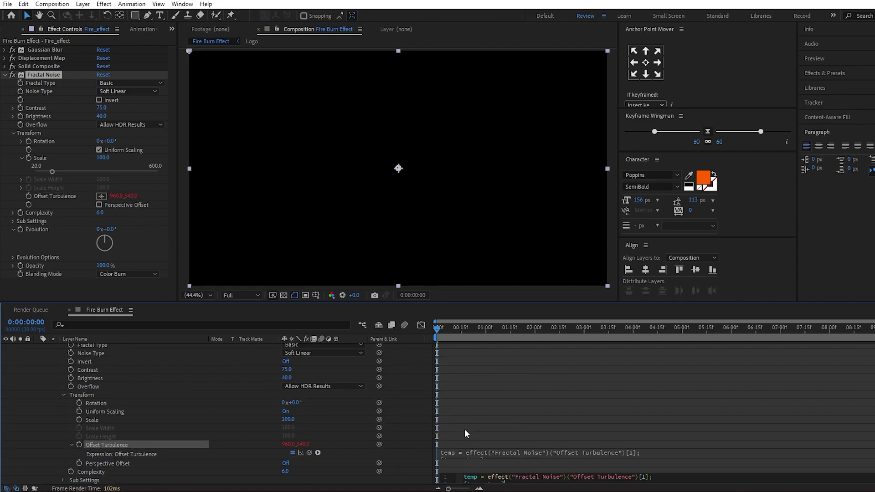
{"action": "left_click", "coordinate": [505, 478]}
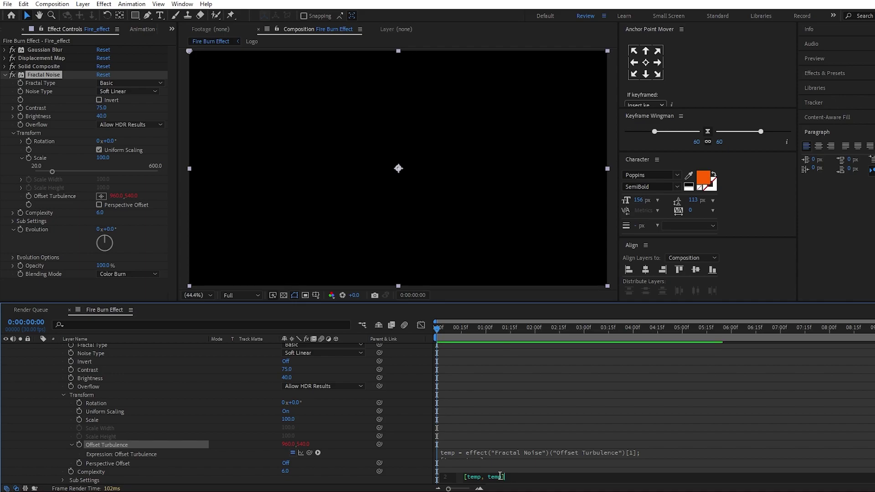
{"action": "left_click_drag", "start_coordinate": [468, 303], "coordinate": [457, 242]}
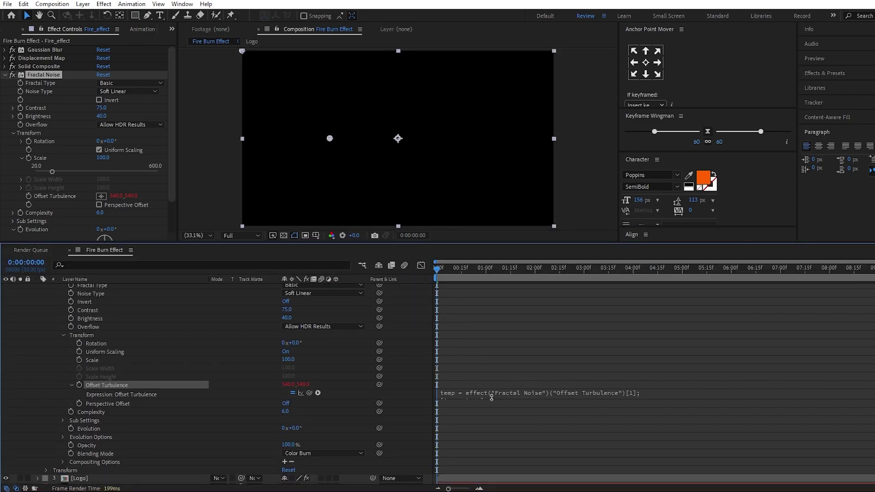
{"action": "left_click", "coordinate": [611, 391]}
{"action": "left_click", "coordinate": [503, 399]}
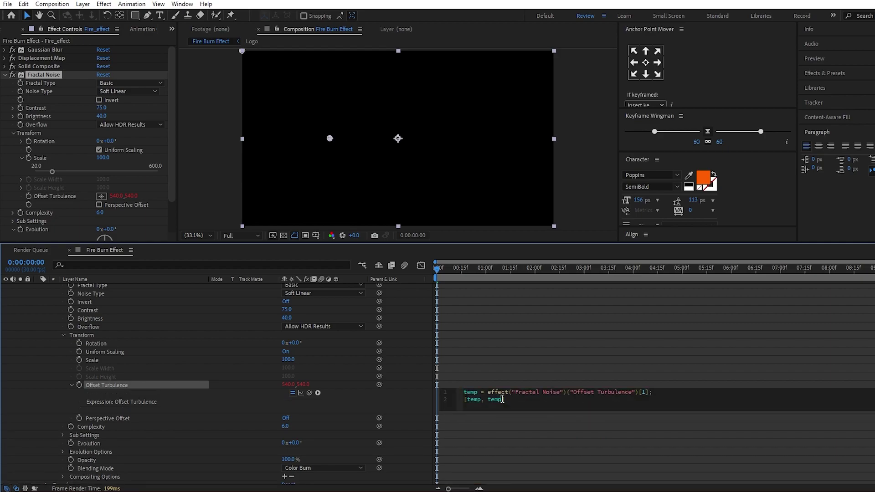
{"action": "key", "text": "BackSpace"}
{"action": "key", "text": "BackSpace"}
{"action": "key", "text": "BackSpace"}
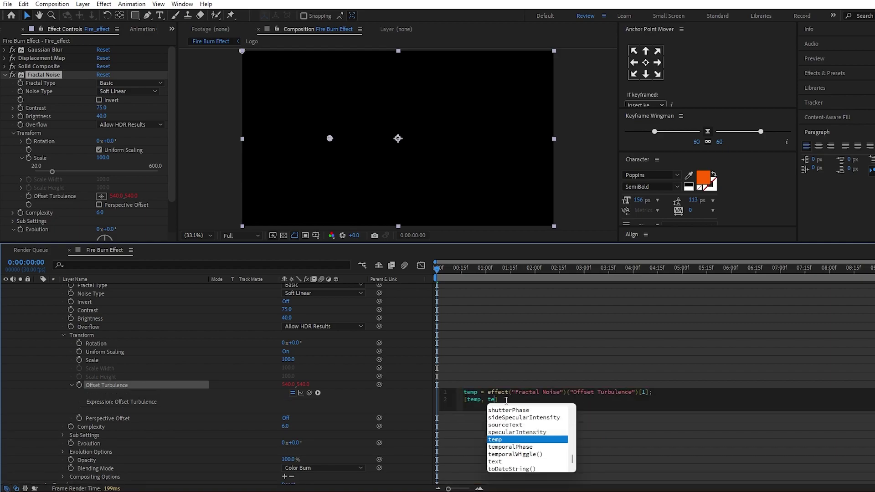
{"action": "type", "text": "ime"}
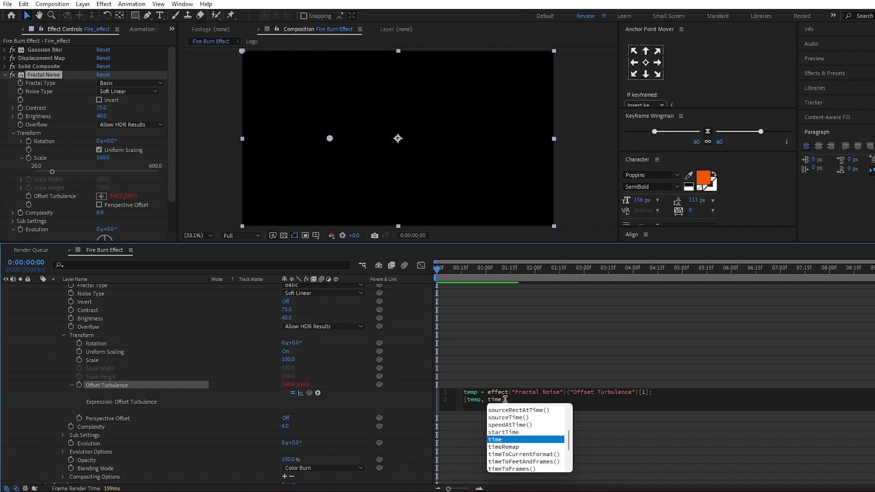
{"action": "type", "text": "*-100"}
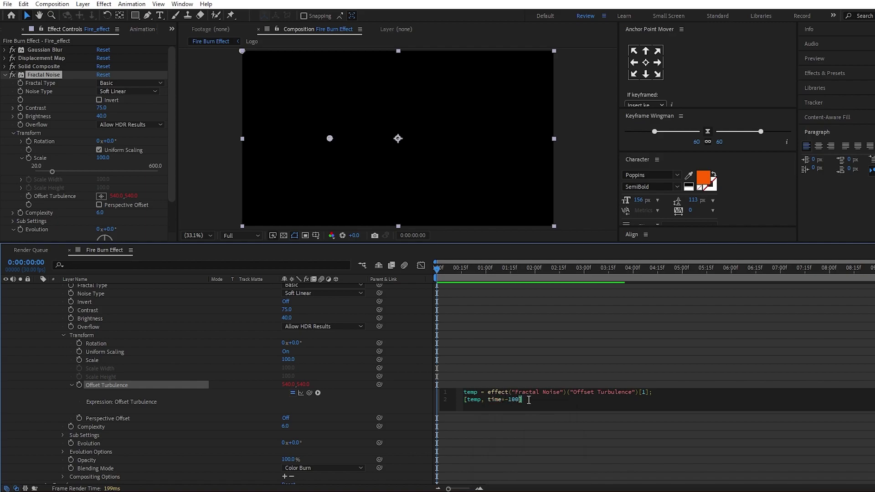
{"action": "left_click", "coordinate": [141, 315]}
- Collapse the Fire_effect layer's properties and preview the burn animation from the first frame
{"action": "scroll", "coordinate": [39, 288], "scroll_direction": "up", "scroll_amount": 3}
{"action": "left_click", "coordinate": [38, 297]}
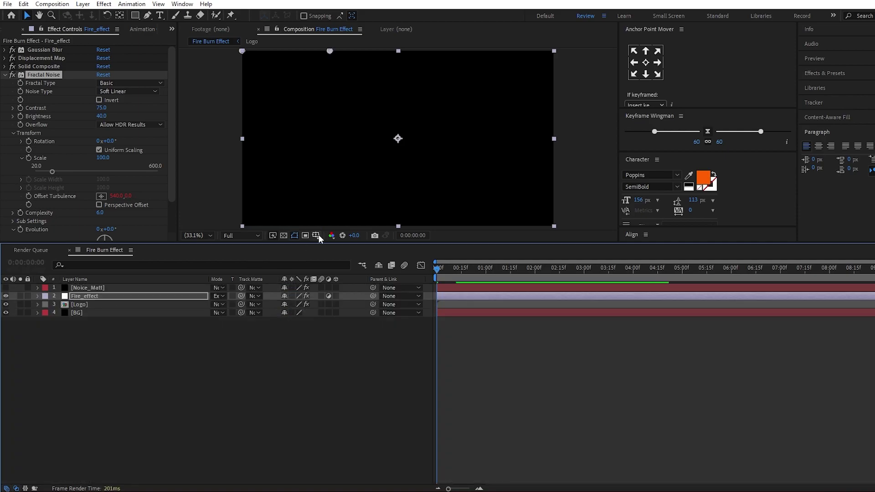
{"action": "left_click_drag", "start_coordinate": [321, 243], "coordinate": [316, 305]}
{"action": "left_click", "coordinate": [343, 391]}
{"action": "key", "text": "space"}
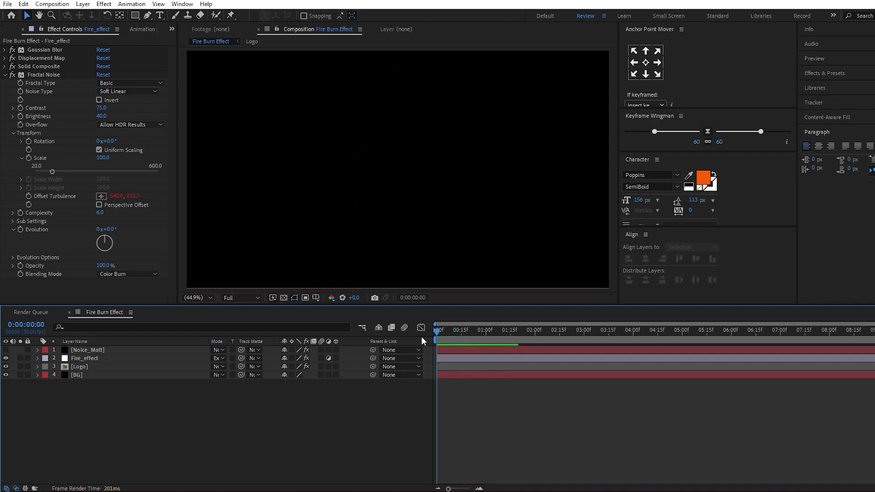
- Add the Turbulent Displace effect to the Fire_effect layer and collapse the Fractal Noise settings
{"action": "left_click", "coordinate": [125, 357]}
{"action": "key", "text": "ctrl+space"}
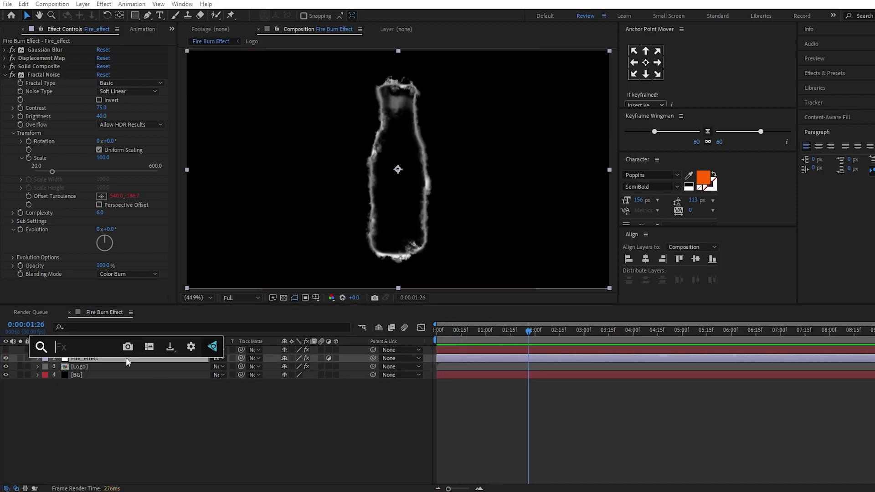
{"action": "type", "text": "tu"}
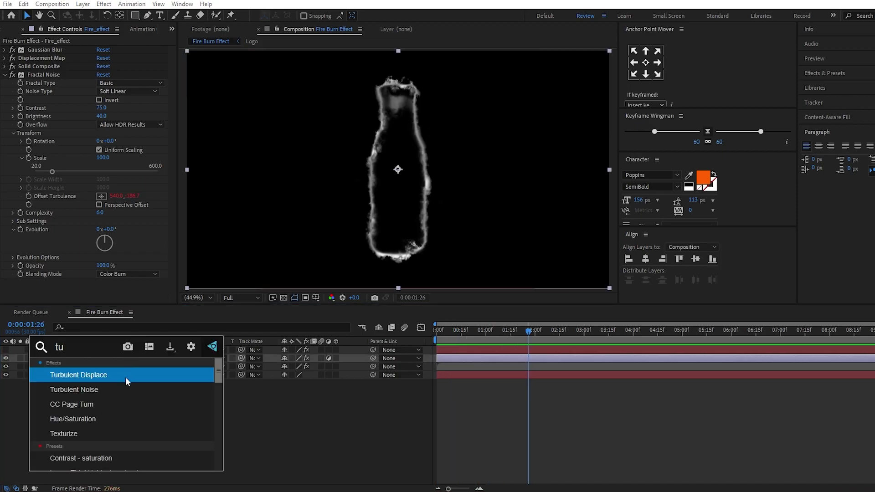
{"action": "left_click", "coordinate": [125, 376]}
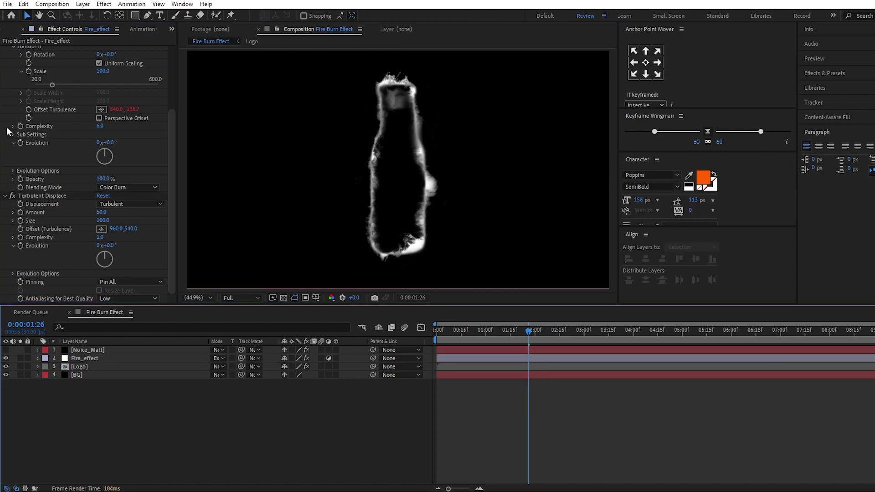
{"action": "scroll", "coordinate": [9, 102], "scroll_direction": "up", "scroll_amount": 3}
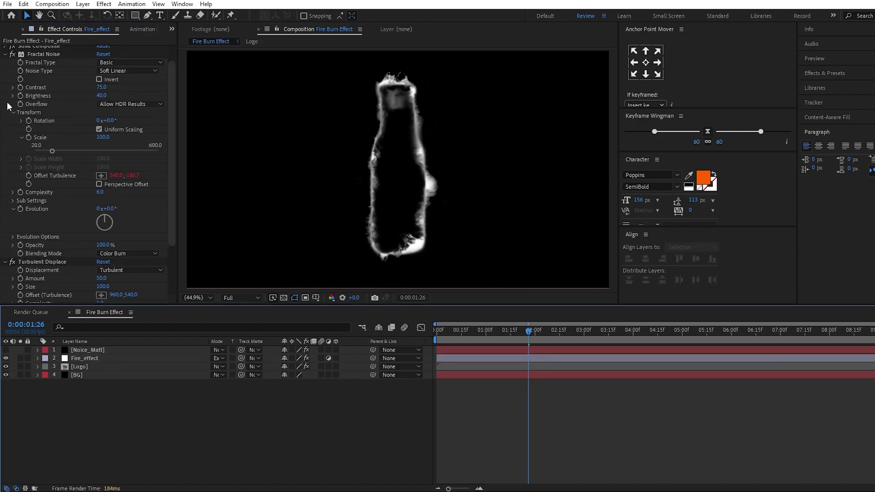
{"action": "left_click", "coordinate": [5, 54]}
- Set the Turbulent Displace Amount to 30 and Size to 30
{"action": "left_click", "coordinate": [99, 99]}
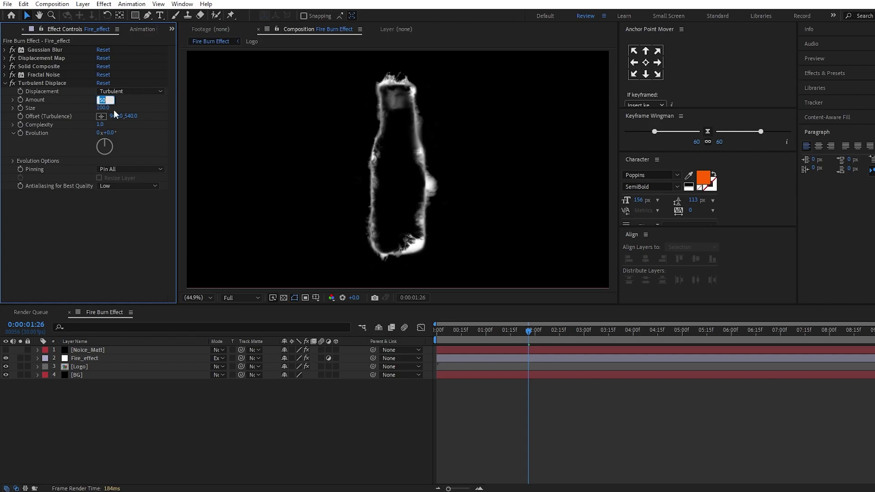
{"action": "type", "text": "3"}
{"action": "key", "text": "Return"}
{"action": "left_click", "coordinate": [99, 99]}
{"action": "type", "text": "30"}
{"action": "left_click", "coordinate": [102, 108]}
{"action": "type", "text": "30"}
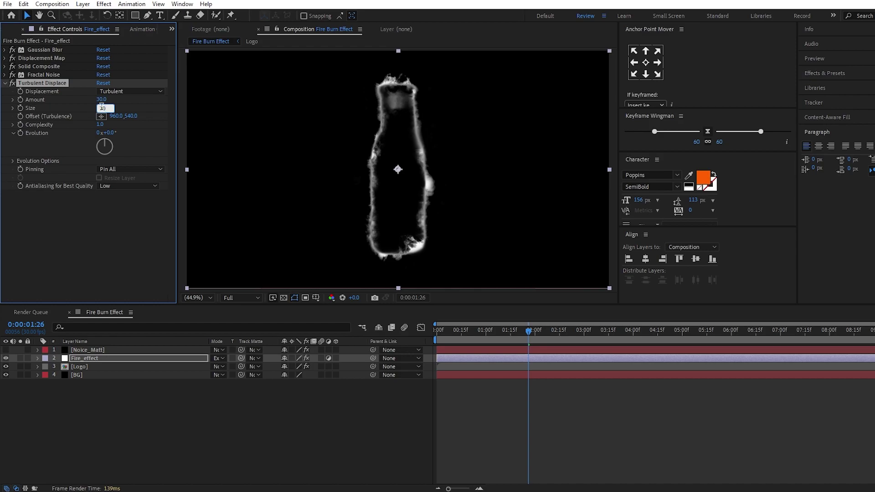
{"action": "left_click", "coordinate": [118, 239]}
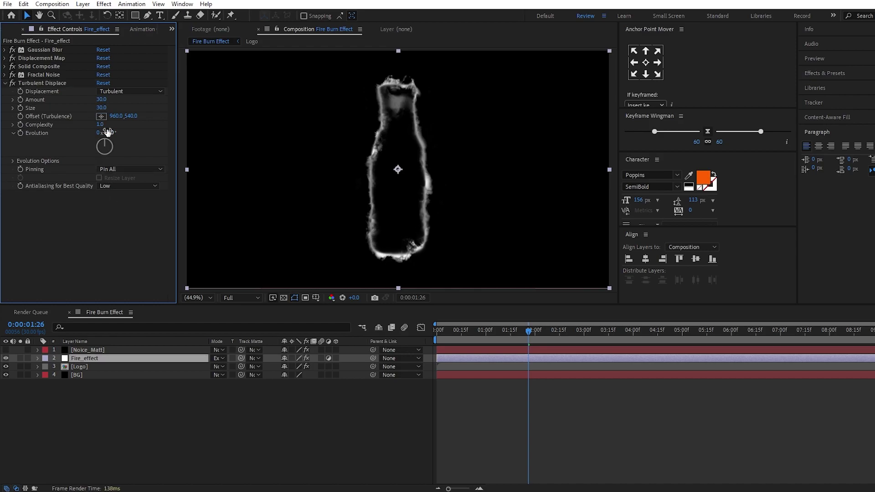
- Try out other Evolution angles for Turbulent Displace, and undo the change
{"action": "left_click_drag", "start_coordinate": [108, 142], "coordinate": [114, 146]}
{"action": "left_click_drag", "start_coordinate": [113, 151], "coordinate": [110, 141]}
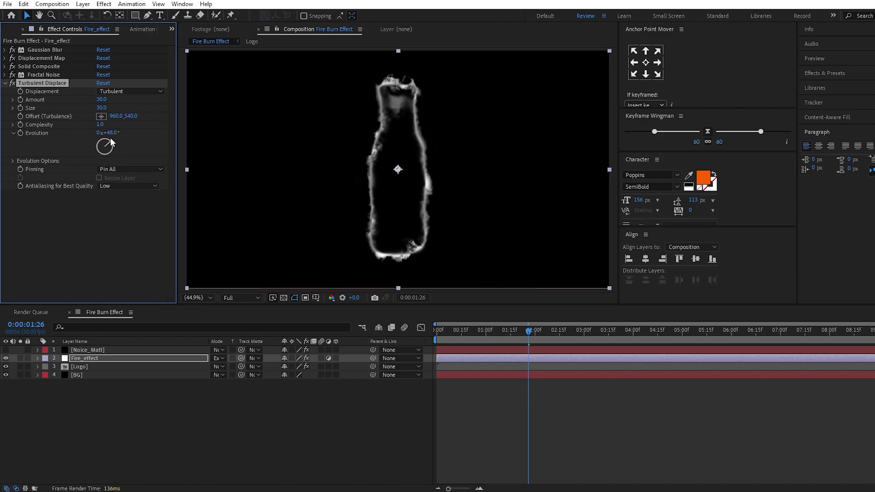
{"action": "key", "text": "ctrl+z"}
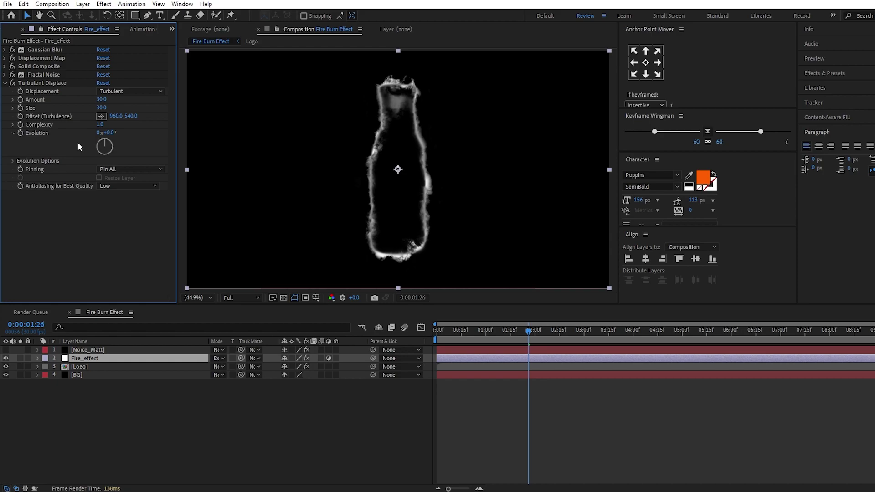
- Add the expression time*150 to the Turbulent Displace Evolution, collapse the layer's properties, and preview the animation from the start, ending at 0:00:01:11
{"action": "left_click", "coordinate": [20, 132], "text": "alt"}
{"action": "type", "text": "ti"}
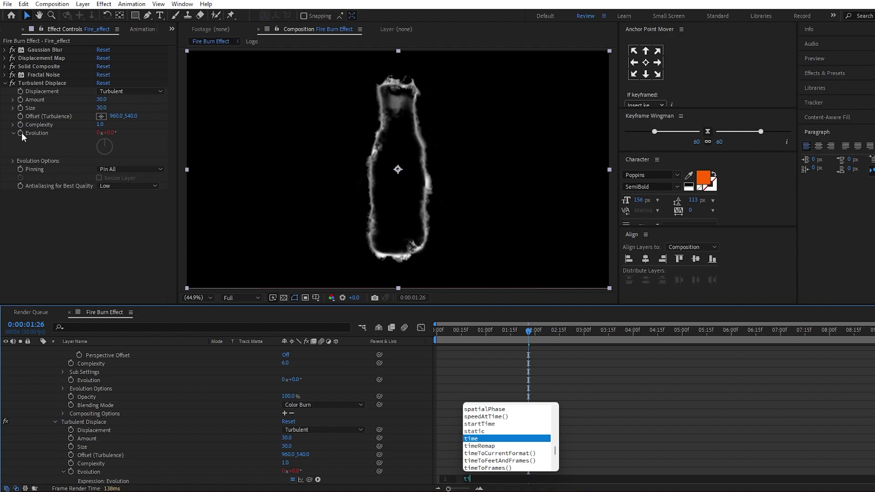
{"action": "type", "text": "me"}
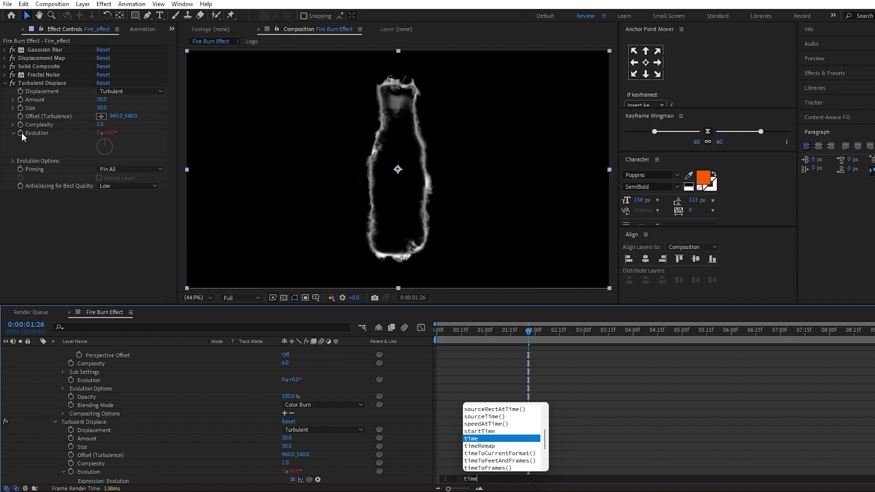
{"action": "type", "text": "*150"}
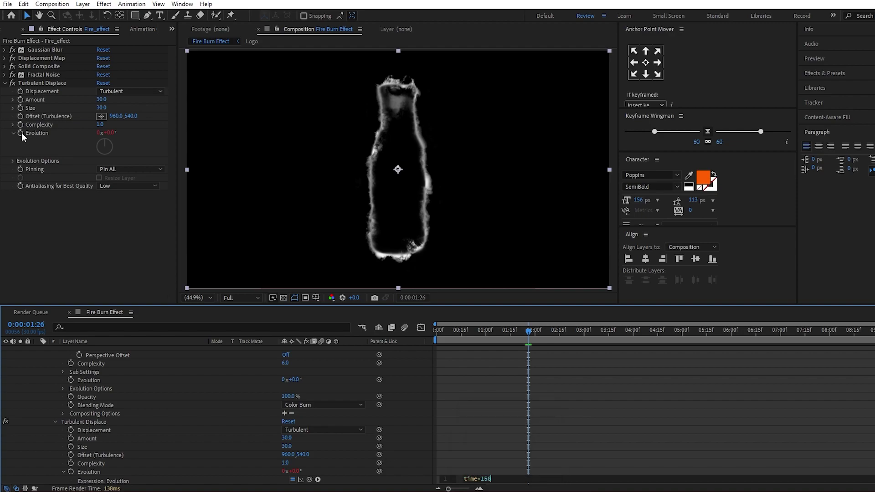
{"action": "scroll", "coordinate": [58, 382], "scroll_direction": "up", "scroll_amount": 10}
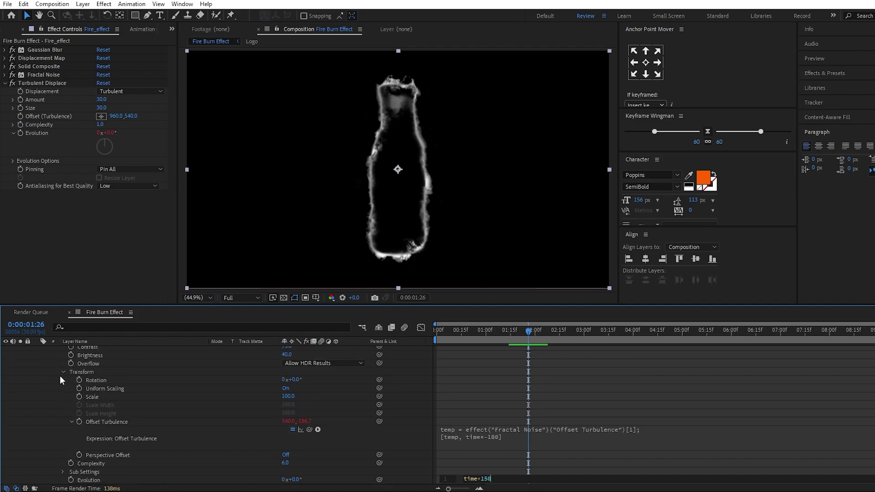
{"action": "left_click", "coordinate": [38, 359]}
{"action": "left_click", "coordinate": [90, 397]}
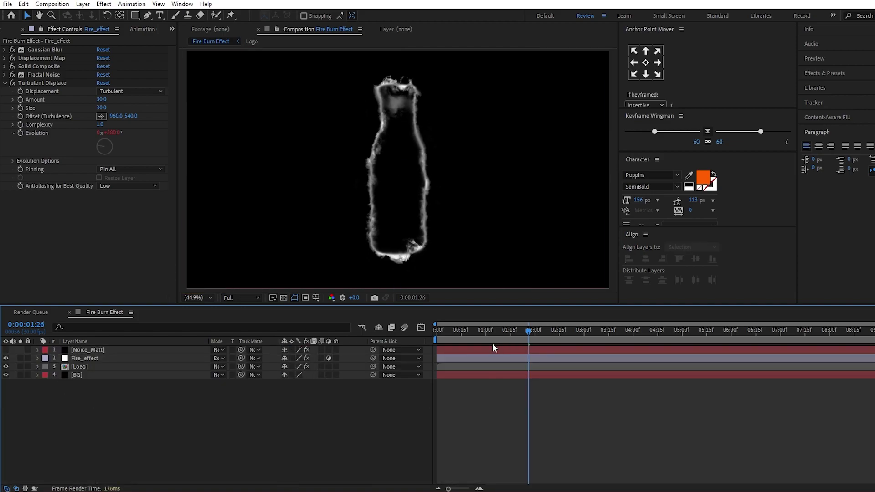
{"action": "left_click_drag", "start_coordinate": [522, 331], "coordinate": [428, 331]}
{"action": "left_click_drag", "start_coordinate": [524, 332], "coordinate": [503, 348]}
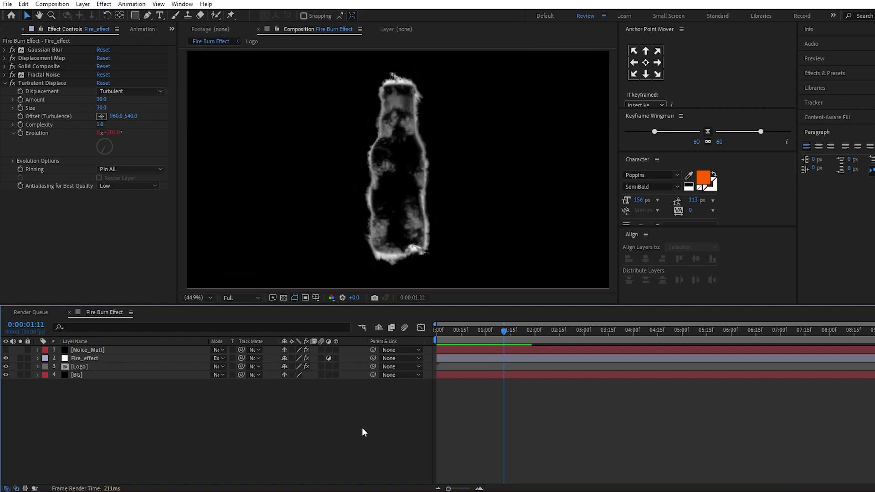
- Add CC Vector Blur to the Fire_effect layer and place it directly after Gaussian Blur in the effect order
{"action": "left_click", "coordinate": [131, 355]}
{"action": "key", "text": "ctrl+space"}
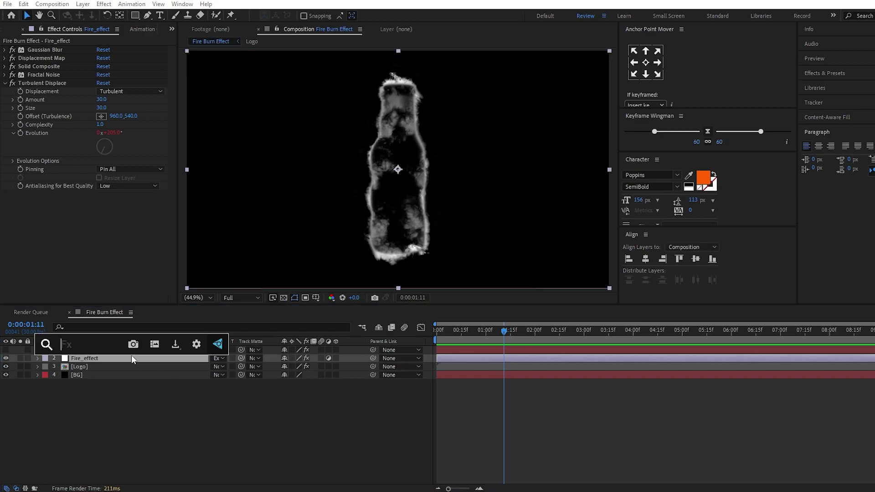
{"action": "type", "text": "cc v"}
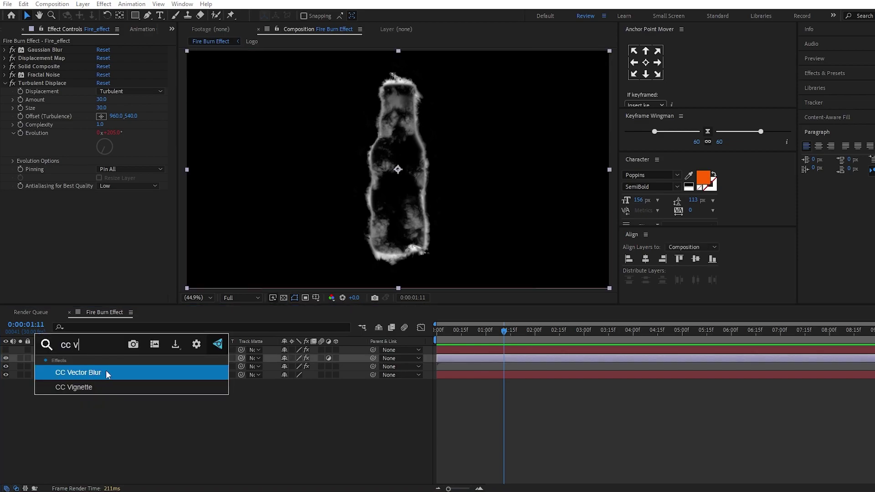
{"action": "left_click", "coordinate": [106, 370]}
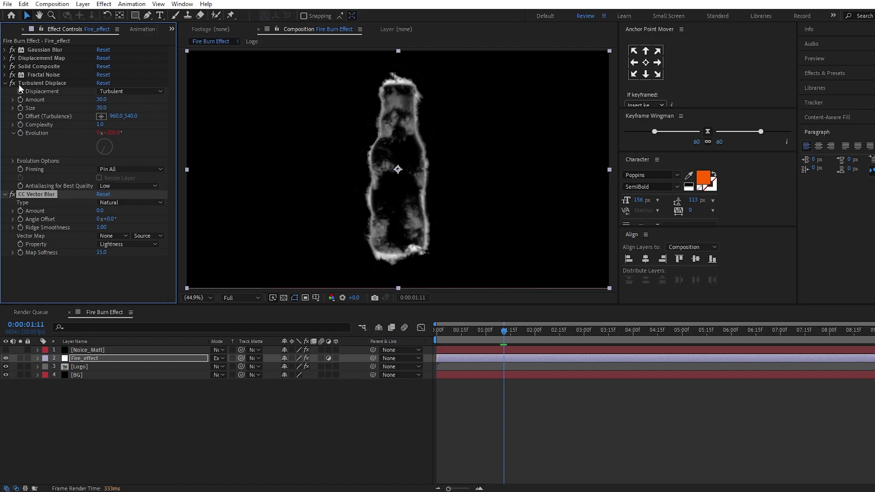
{"action": "left_click", "coordinate": [5, 84]}
{"action": "left_click_drag", "start_coordinate": [45, 89], "coordinate": [47, 55]}
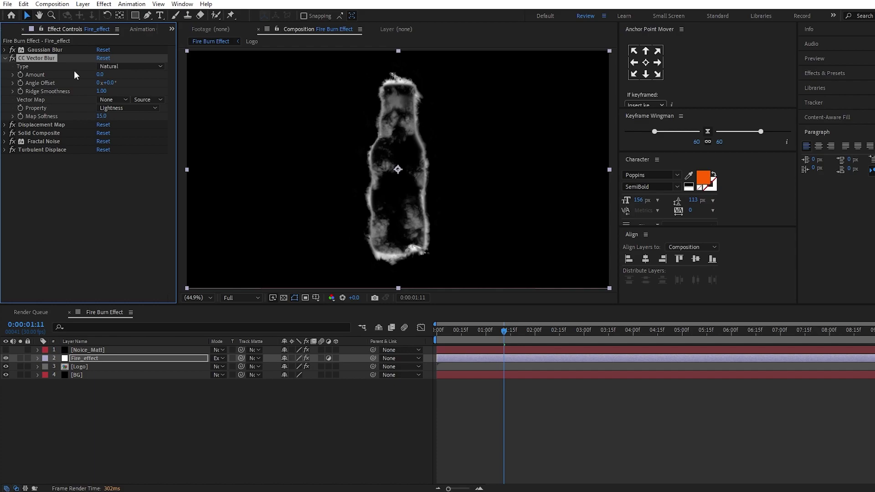
- Set the CC Vector Blur Type to Direction Fading and its Vector Map to the BG layer
{"action": "left_click", "coordinate": [115, 66]}
{"action": "left_click", "coordinate": [131, 120]}
{"action": "left_click", "coordinate": [112, 97]}
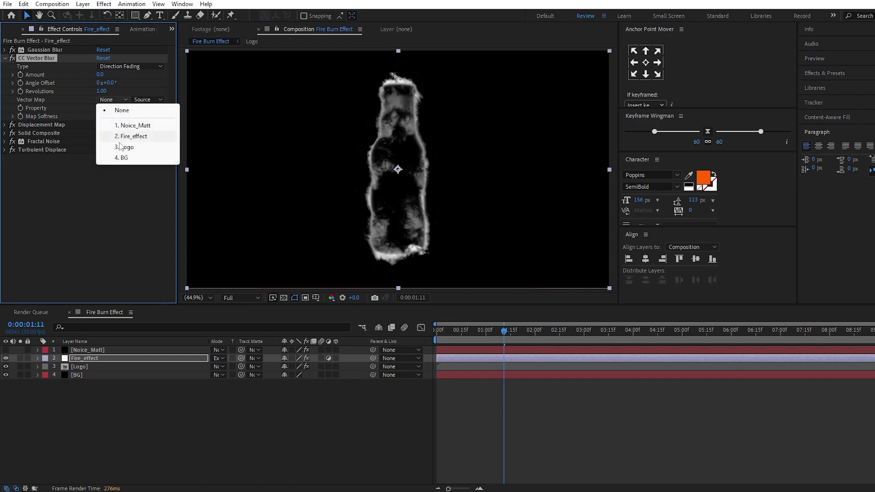
{"action": "left_click", "coordinate": [121, 157]}
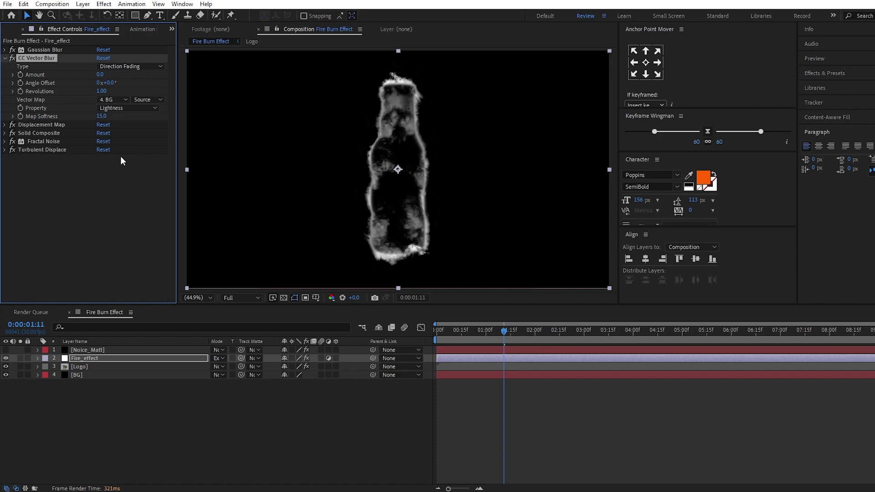
- Set the CC Vector Blur Amount to -80 and switch the Vector Map source to Effects & Masks
{"action": "left_click", "coordinate": [101, 75]}
{"action": "type", "text": "-80"}
{"action": "key", "text": "Return"}
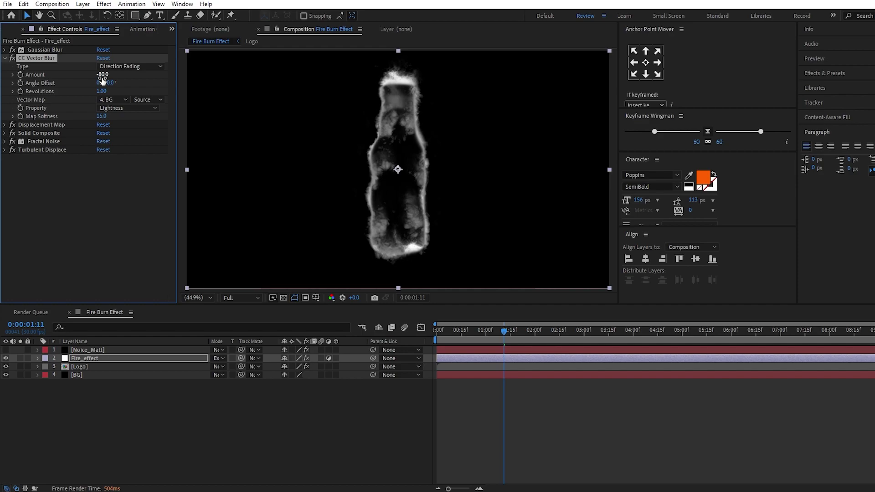
{"action": "left_click", "coordinate": [154, 100]}
{"action": "left_click", "coordinate": [164, 132]}
{"action": "left_click", "coordinate": [126, 226]}
- Set the composition's preview resolution to Auto and play the burn animation from the first frame
{"action": "left_click_drag", "start_coordinate": [500, 329], "coordinate": [428, 333]}
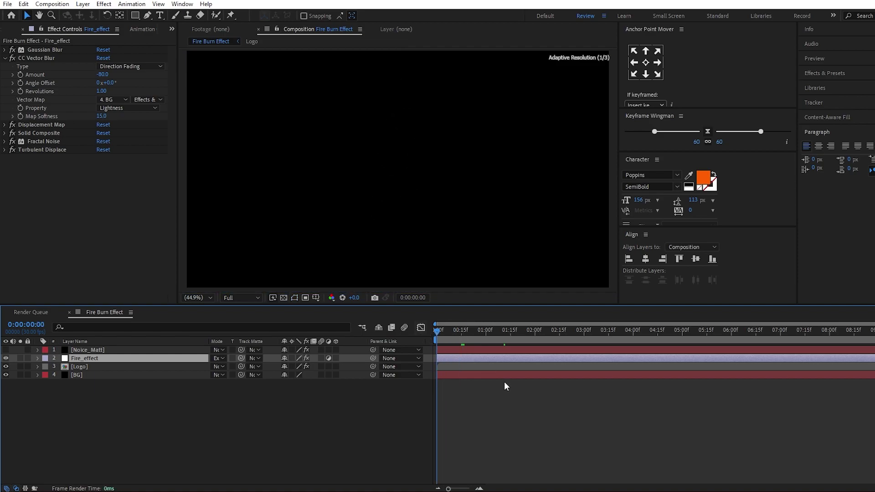
{"action": "left_click", "coordinate": [230, 300]}
{"action": "left_click", "coordinate": [240, 308]}
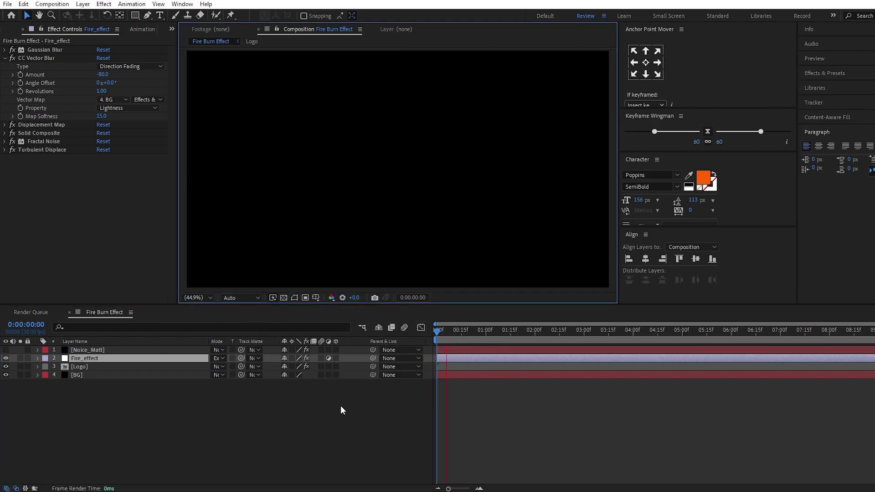
{"action": "left_click", "coordinate": [341, 405]}
{"action": "key", "text": "space"}
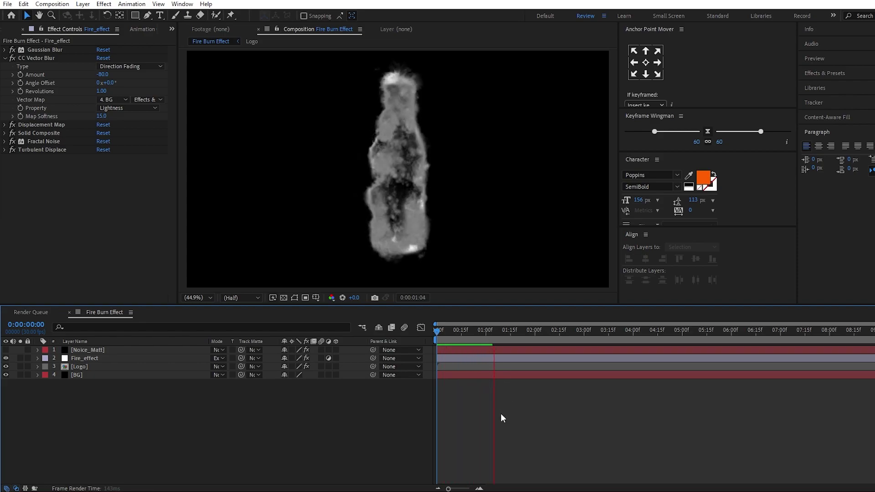
{"action": "left_click", "coordinate": [436, 331]}
{"action": "key", "text": "space"}
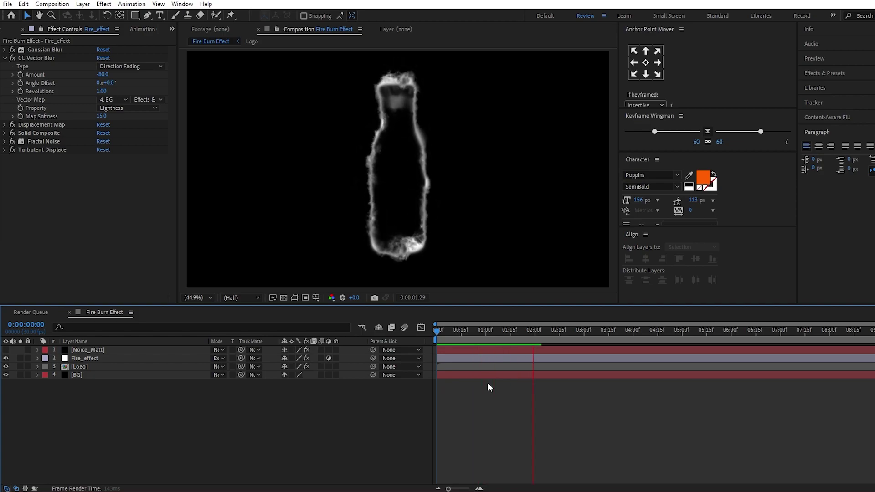
- Replay the burn animation from the first frame and park the playhead at 0:00:01:24
{"action": "left_click", "coordinate": [432, 331]}
{"action": "key", "text": "space"}
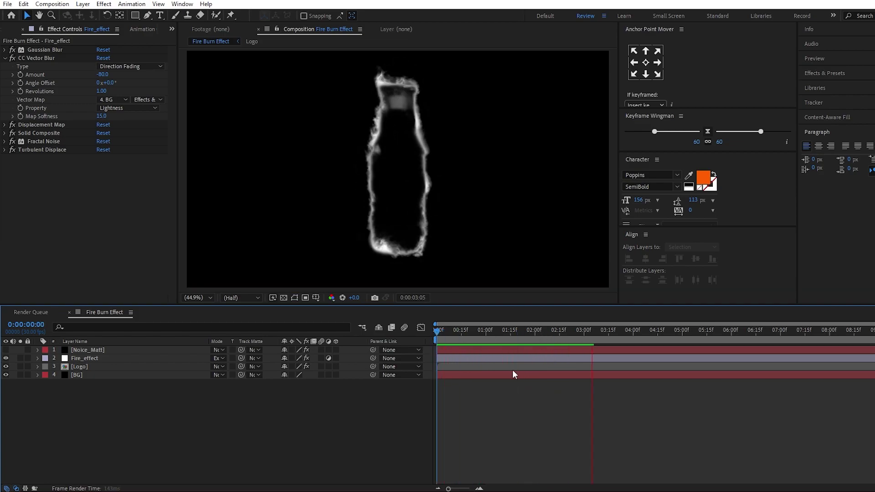
{"action": "left_click", "coordinate": [529, 333]}
{"action": "mouse_move", "coordinate": [526, 335]}
{"action": "left_mouse_down"}
{"action": "mouse_move", "coordinate": [502, 335]}
{"action": "mouse_move", "coordinate": [524, 335]}
{"action": "left_mouse_up"}
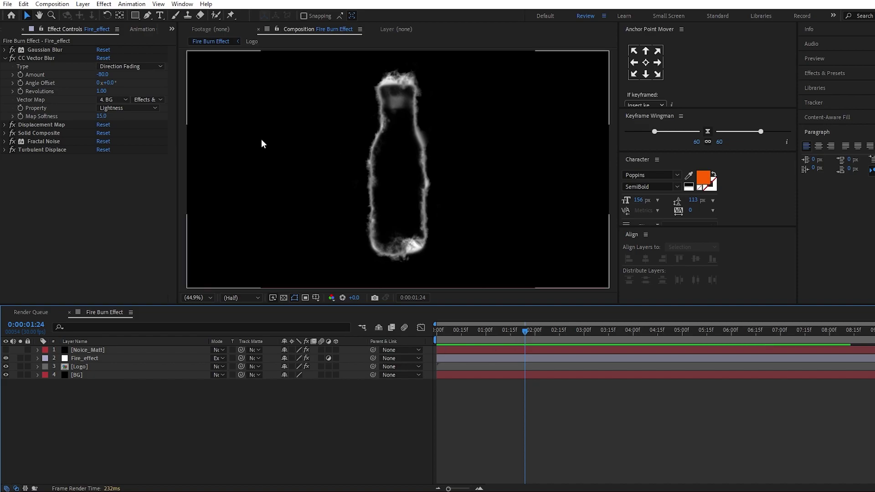
- Apply Unsharp Mask to the Fire_effect layer and set the preview resolution to Full
{"action": "left_click", "coordinate": [92, 355]}
{"action": "key", "text": "ctrl+space"}
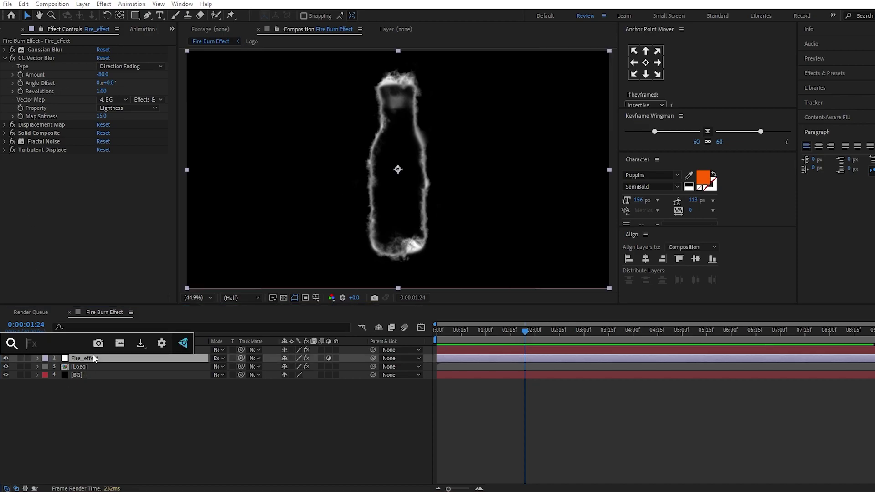
{"action": "type", "text": "unsh"}
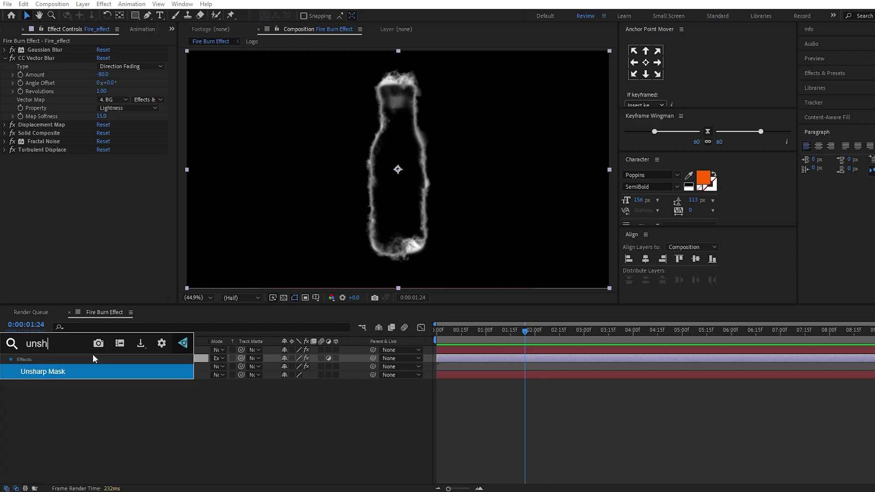
{"action": "left_click", "coordinate": [104, 370]}
{"action": "left_click", "coordinate": [238, 298]}
{"action": "left_click", "coordinate": [246, 322]}
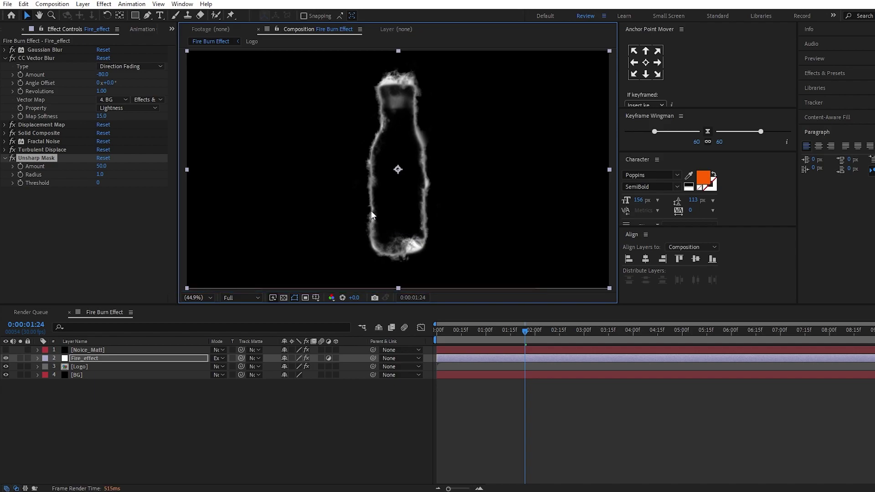
- Set the Unsharp Mask Amount to 80 while inspecting the flame edges up close, and return the view to the whole frame
{"action": "scroll", "coordinate": [373, 211], "scroll_direction": "up", "scroll_amount": 5}
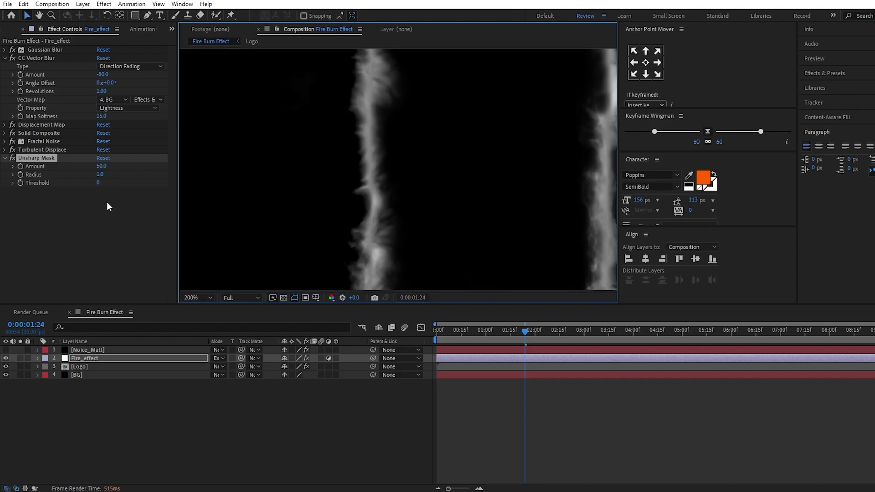
{"action": "left_click", "coordinate": [101, 166]}
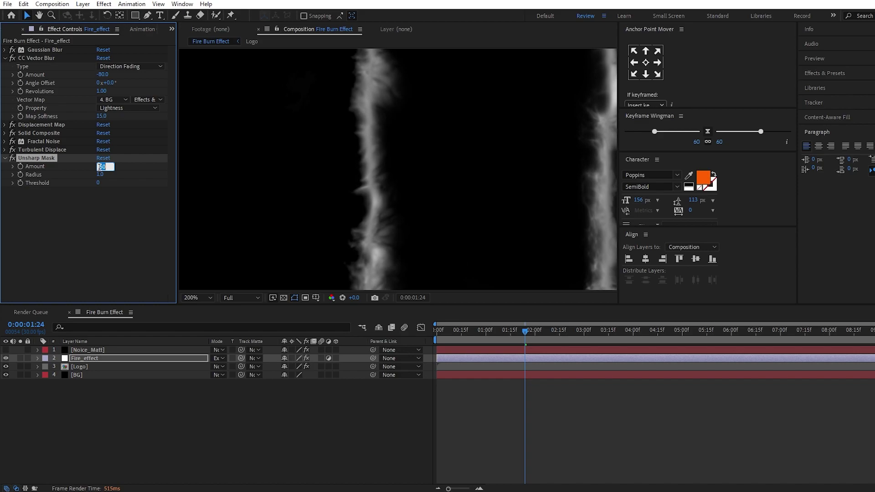
{"action": "type", "text": "80"}
{"action": "key", "text": "Return"}
{"action": "left_click", "coordinate": [7, 160]}
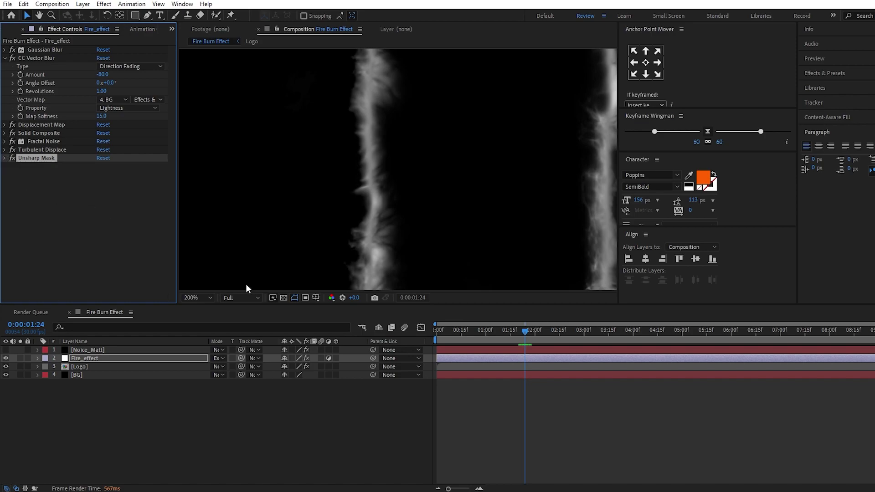
{"action": "left_click", "coordinate": [201, 298]}
{"action": "left_click", "coordinate": [207, 319]}
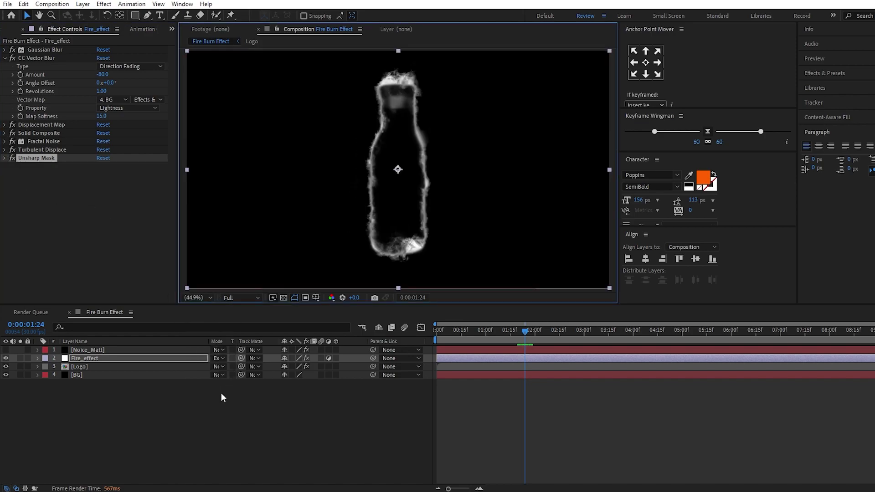
{"action": "left_click", "coordinate": [254, 417]}
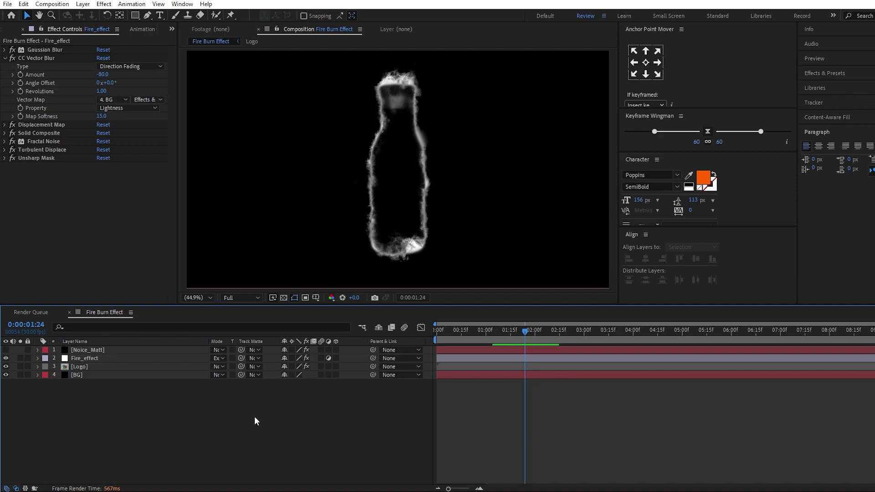
- Duplicate the Logo layer and place the copy at the top of the layer stack
{"action": "left_click", "coordinate": [100, 367]}
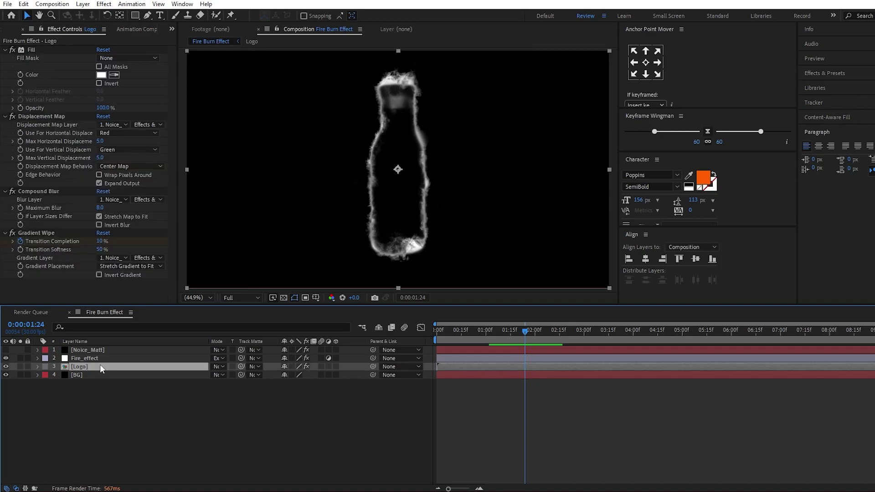
{"action": "key", "text": "ctrl+d"}
{"action": "left_click_drag", "start_coordinate": [100, 367], "coordinate": [98, 347]}
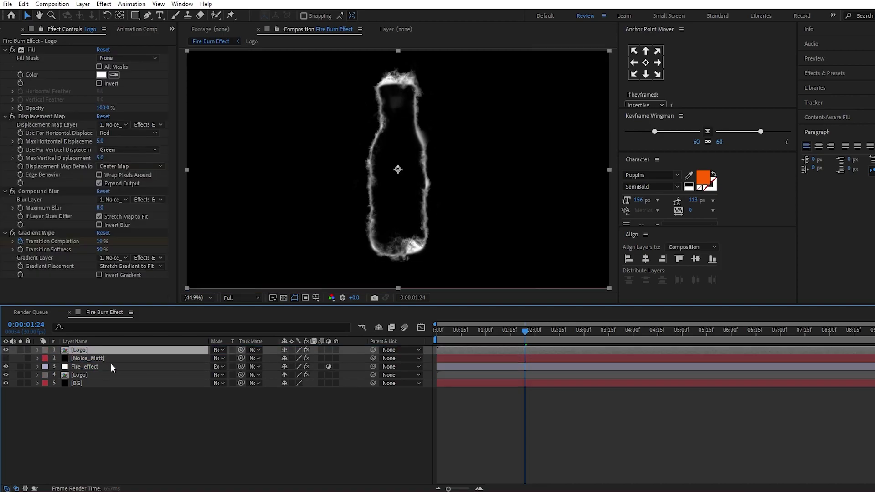
- Remove the Fill, Displacement Map, Compound Blur and Gradient Wipe effects from the topmost Logo layer
{"action": "left_click", "coordinate": [5, 49]}
{"action": "left_click", "coordinate": [5, 58]}
{"action": "left_click", "coordinate": [5, 66]}
{"action": "left_click", "coordinate": [5, 74]}
{"action": "left_click", "coordinate": [45, 49]}
{"action": "left_click", "coordinate": [48, 72], "text": "shift"}
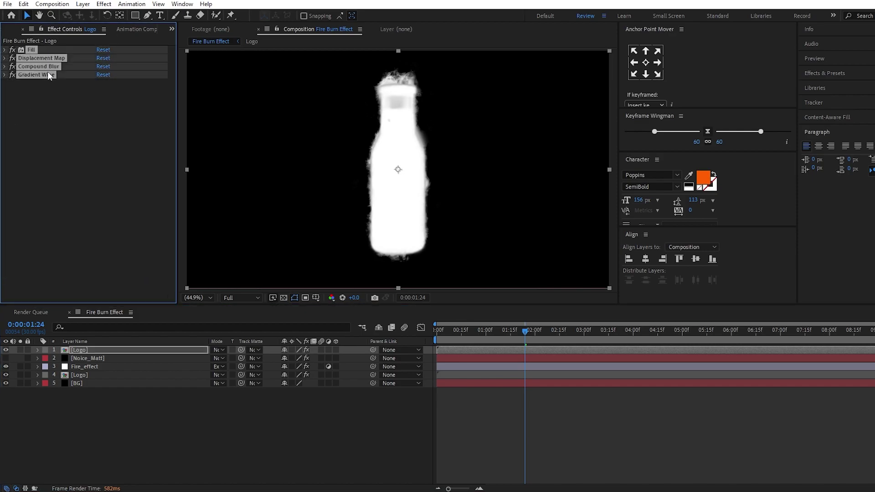
{"action": "key", "text": "Delete"}
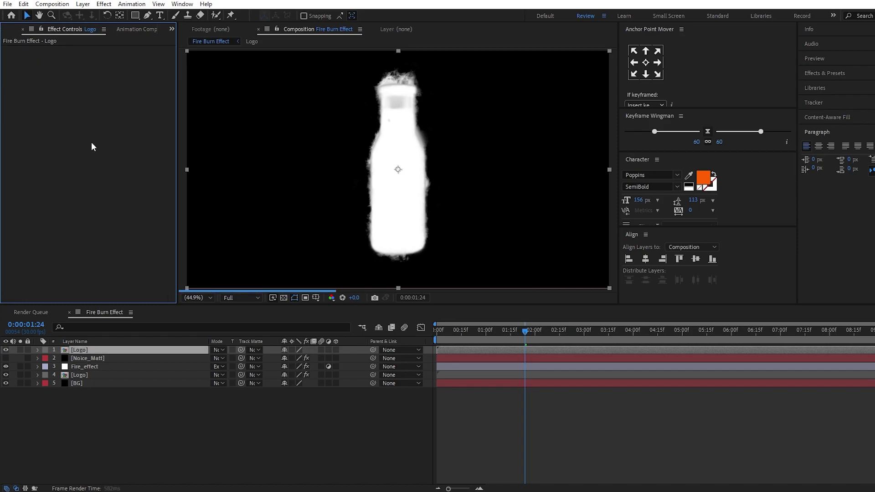
- Preview the start of the animation with the clean logo on top and return to the first frame
{"action": "left_click", "coordinate": [254, 445]}
{"action": "left_click", "coordinate": [439, 335]}
{"action": "key", "text": "space"}
{"action": "left_click_drag", "start_coordinate": [439, 329], "coordinate": [505, 335]}
{"action": "key", "text": "space"}
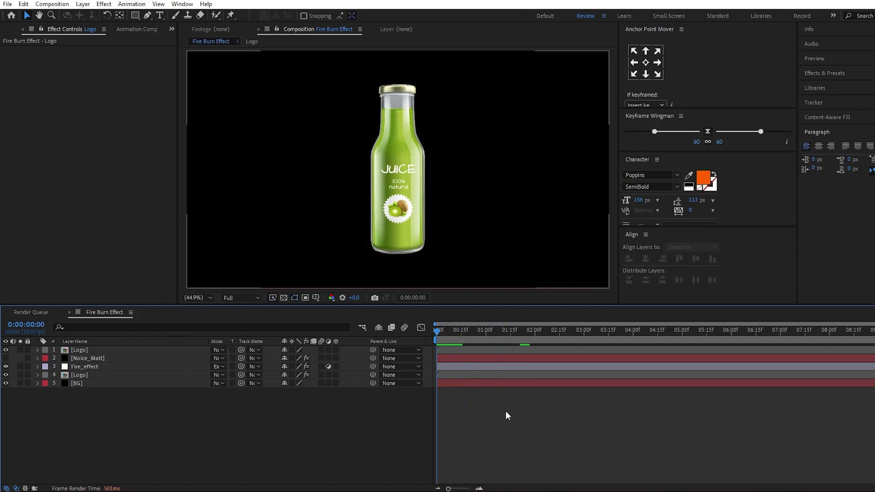
{"action": "left_click_drag", "start_coordinate": [472, 332], "coordinate": [432, 327]}
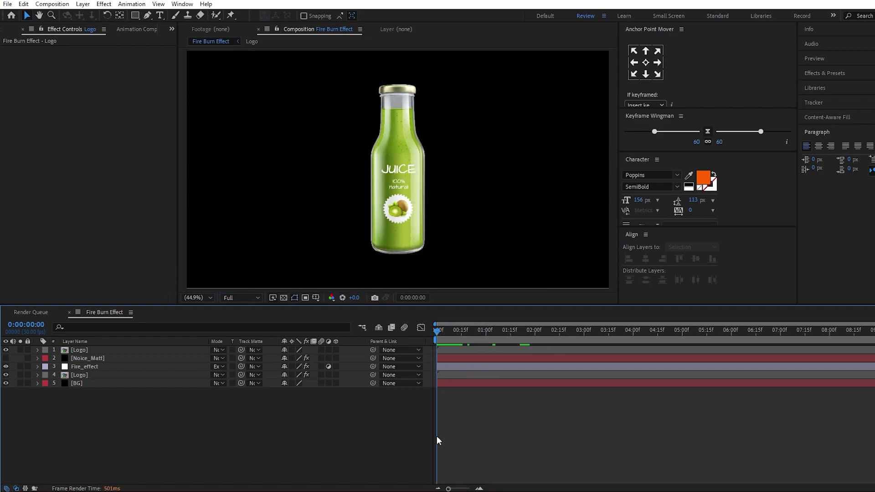
- Pre-compose the Noice_Matt, Fire_effect, lower Logo and BG layers as Fire_Effect, moving all attributes and without adjusting the composition duration
{"action": "left_click", "coordinate": [84, 383]}
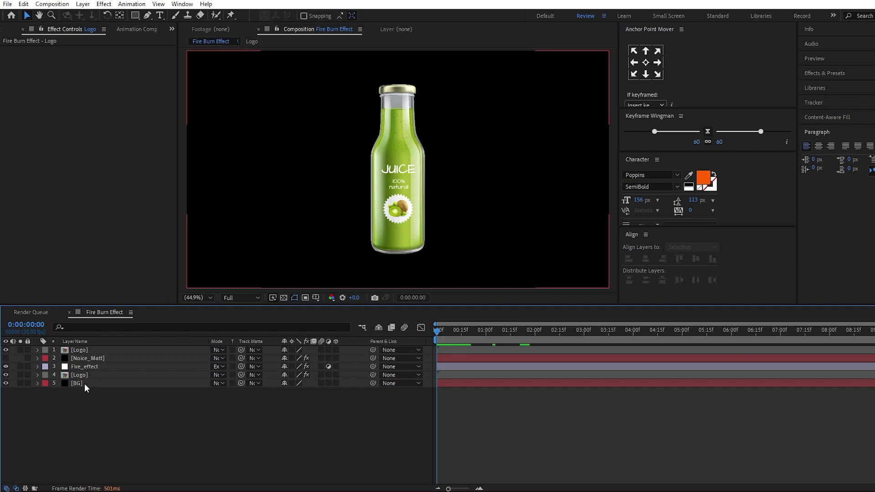
{"action": "left_click", "coordinate": [92, 358], "text": "shift"}
{"action": "right_click", "coordinate": [93, 357]}
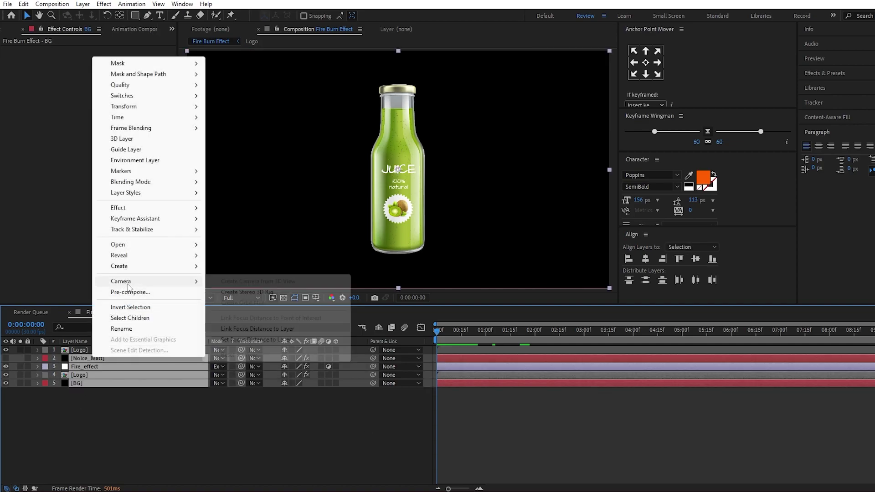
{"action": "left_click", "coordinate": [130, 288]}
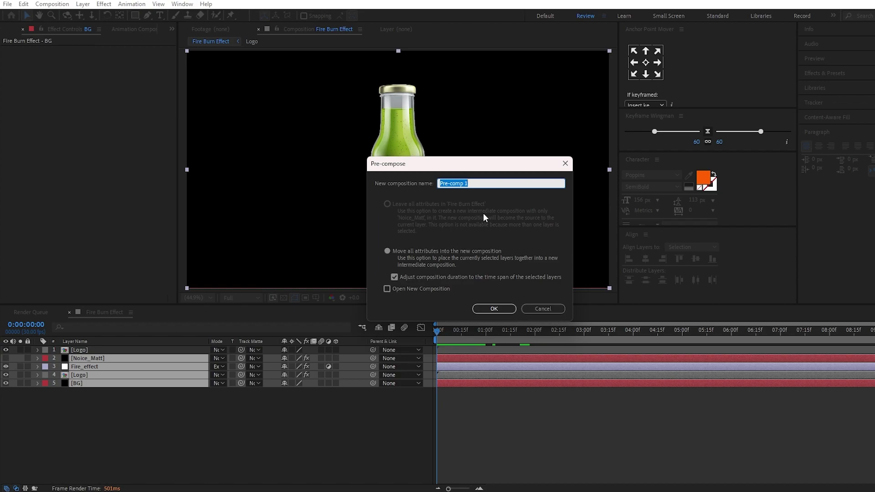
{"action": "left_click", "coordinate": [388, 251]}
{"action": "left_click", "coordinate": [394, 278]}
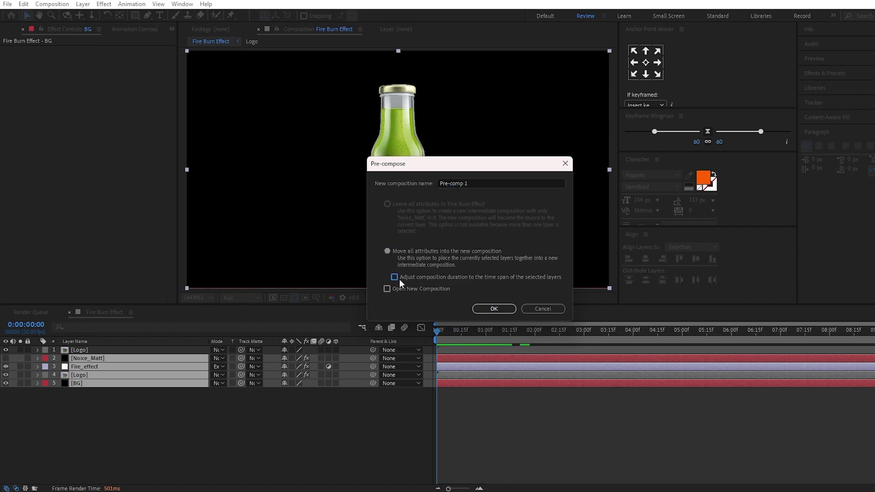
{"action": "left_click", "coordinate": [478, 181]}
{"action": "type", "text": "F"}
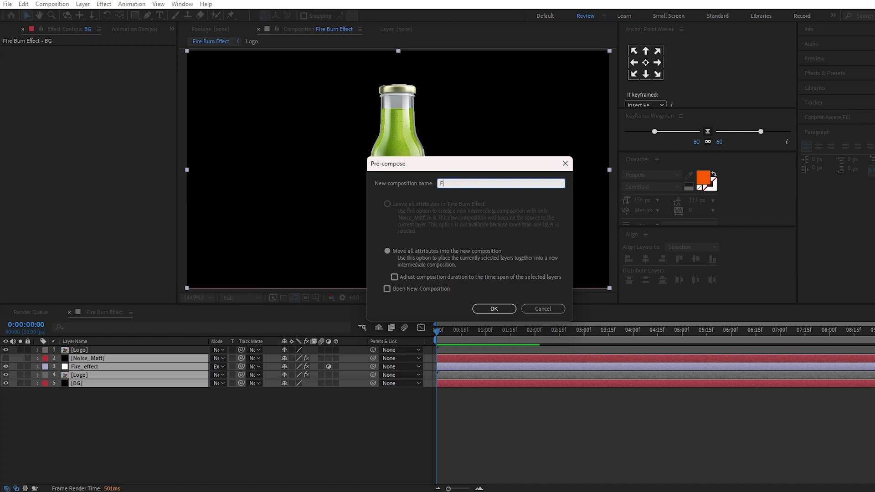
{"action": "type", "text": "ire-"}
{"action": "type", "text": "_"}
{"action": "type", "text": "Effect"}
{"action": "left_click", "coordinate": [495, 308]}
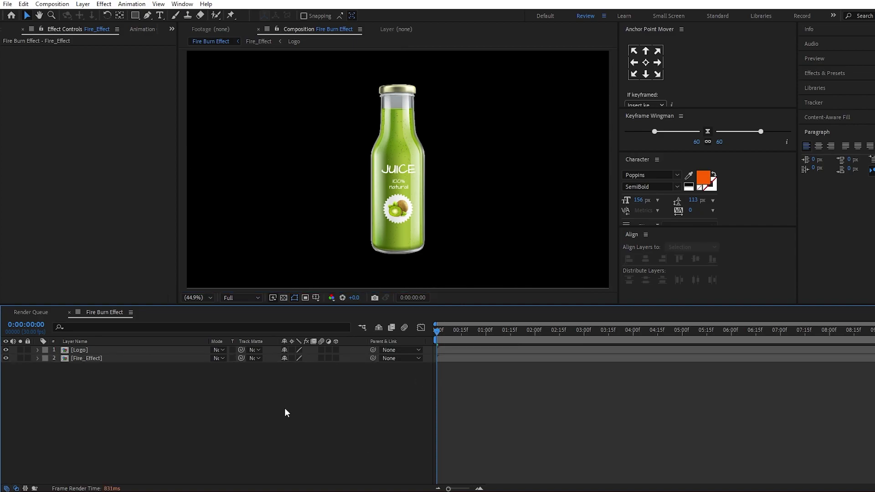
- Place the Logo layer beneath Fire_Effect and set Fire_Effect's blending mode to Screen
{"action": "left_click_drag", "start_coordinate": [147, 350], "coordinate": [146, 368]}
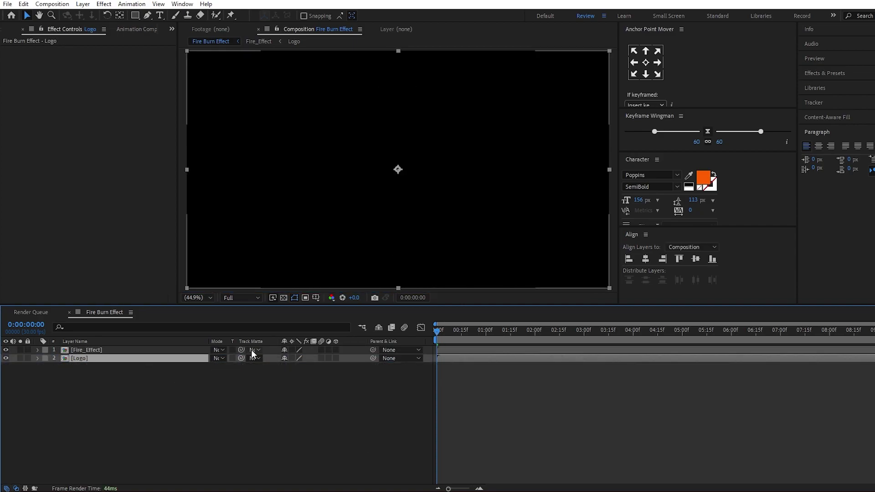
{"action": "left_click", "coordinate": [223, 349]}
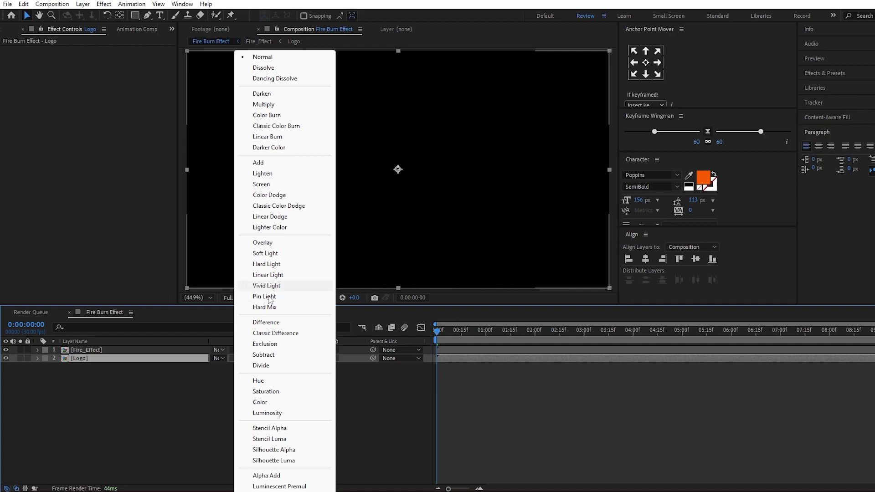
{"action": "left_click", "coordinate": [268, 185]}
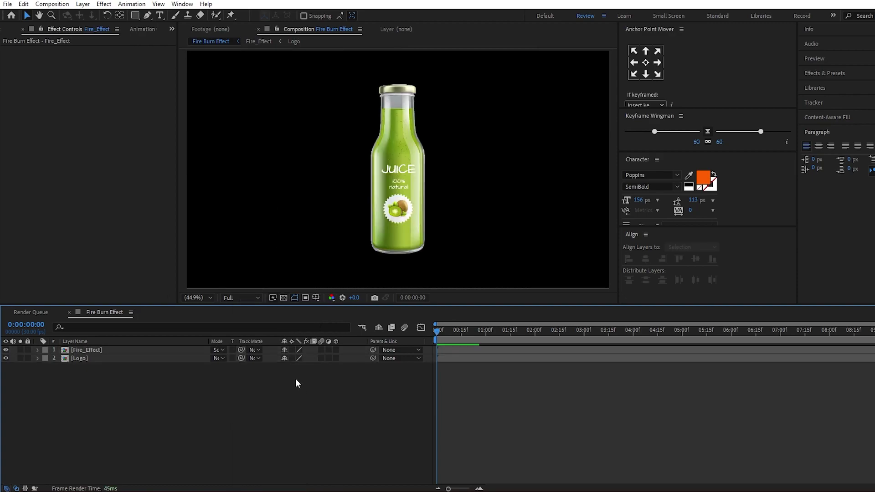
- Apply the Tritone effect to the Fire_Effect layer
{"action": "left_click", "coordinate": [173, 349]}
{"action": "key", "text": "ctrl+space"}
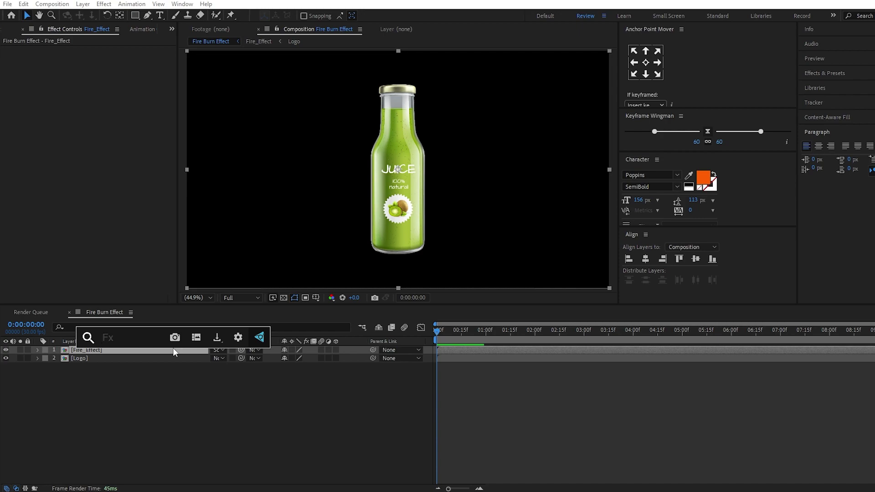
{"action": "type", "text": "tr"}
{"action": "left_click", "coordinate": [111, 381]}
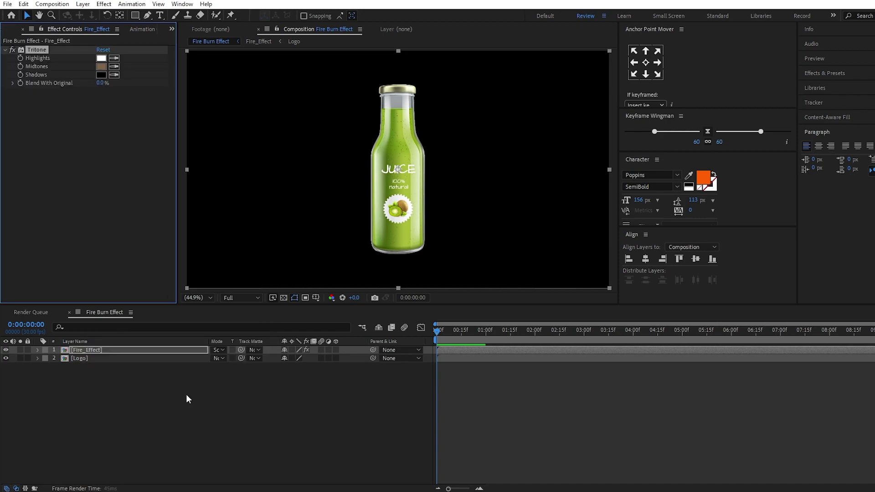
- Set the Tritone Highlights colour to light orange FEBC5D
{"action": "left_click", "coordinate": [102, 58]}
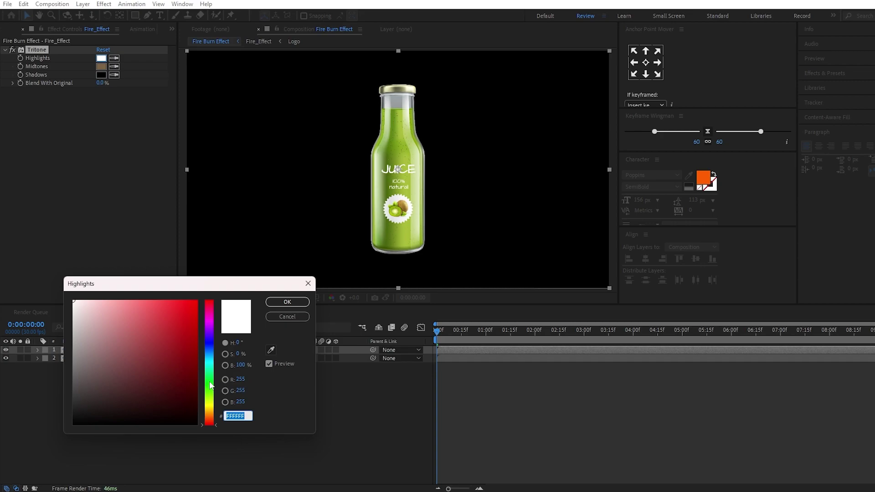
{"action": "left_click_drag", "start_coordinate": [209, 381], "coordinate": [209, 411]}
{"action": "left_click", "coordinate": [128, 301]}
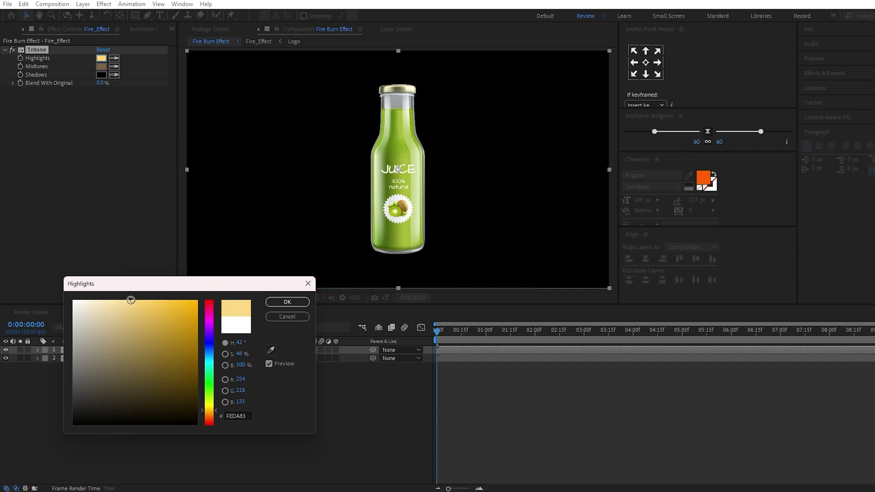
{"action": "left_click", "coordinate": [147, 301]}
{"action": "left_click_drag", "start_coordinate": [209, 417], "coordinate": [209, 416]}
{"action": "left_click", "coordinate": [151, 301]}
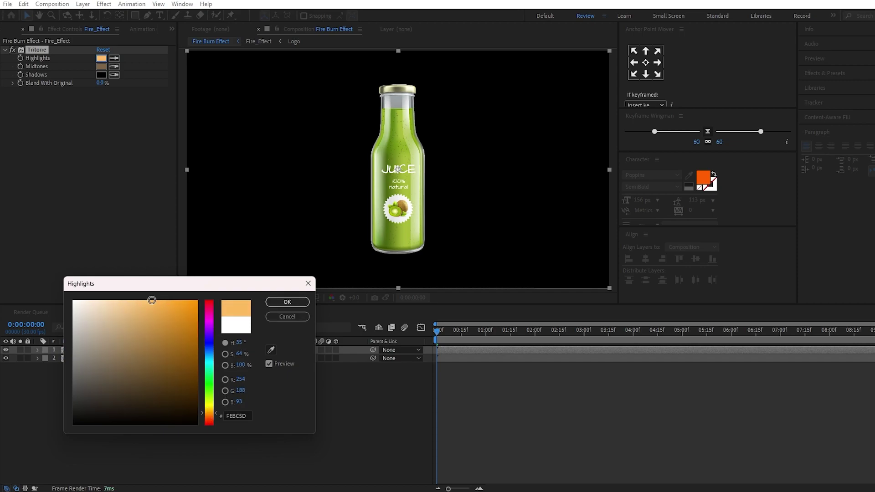
{"action": "left_click", "coordinate": [287, 301]}
- Set the Tritone Midtones to a saturated orange while viewing the flames at 0:00:00:29
{"action": "left_click_drag", "start_coordinate": [474, 331], "coordinate": [483, 332]}
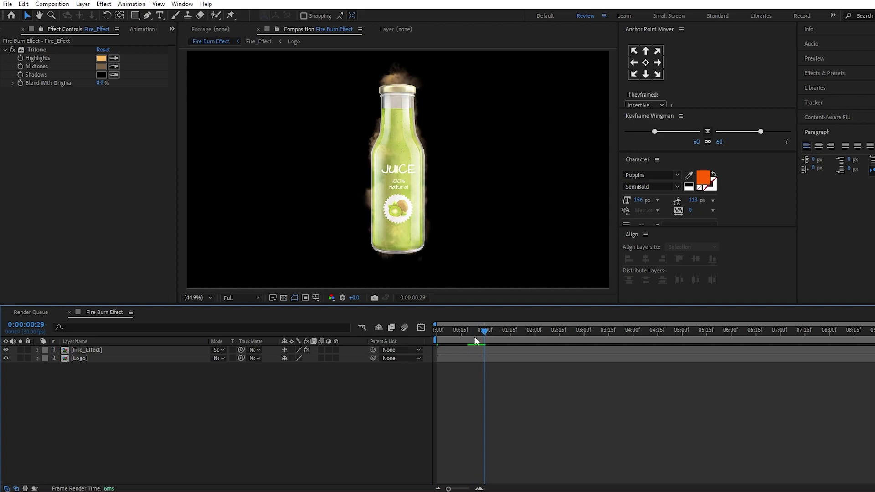
{"action": "left_click", "coordinate": [102, 67]}
{"action": "left_click_drag", "start_coordinate": [209, 414], "coordinate": [209, 419]}
{"action": "mouse_move", "coordinate": [157, 316]}
{"action": "left_mouse_down"}
{"action": "mouse_move", "coordinate": [180, 295]}
{"action": "mouse_move", "coordinate": [189, 310]}
{"action": "mouse_move", "coordinate": [165, 303]}
{"action": "mouse_move", "coordinate": [214, 299]}
{"action": "left_mouse_up"}
{"action": "left_click", "coordinate": [208, 423]}
{"action": "left_click_drag", "start_coordinate": [209, 423], "coordinate": [209, 416]}
{"action": "left_click", "coordinate": [287, 302]}
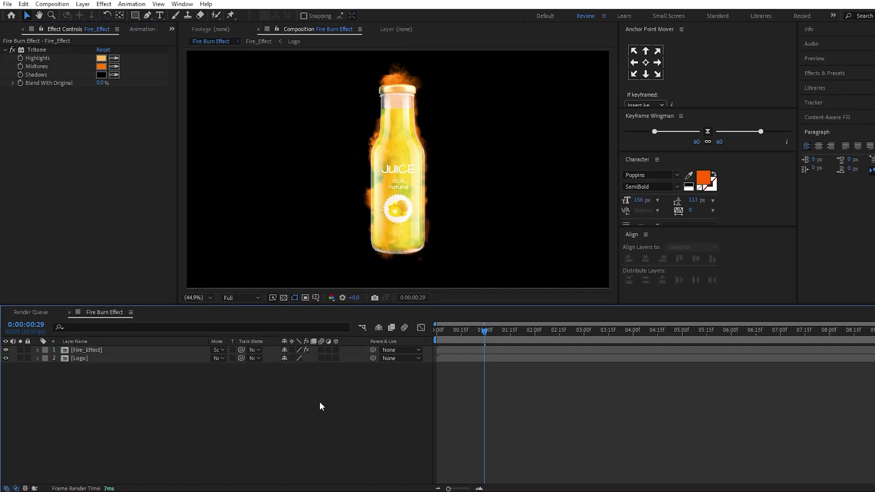
- Return to the start of the composition and apply the Deep Glow effect to the Fire_Effect layer
{"action": "mouse_move", "coordinate": [469, 332]}
{"action": "left_mouse_down"}
{"action": "mouse_move", "coordinate": [457, 332]}
{"action": "mouse_move", "coordinate": [524, 337]}
{"action": "mouse_move", "coordinate": [447, 338]}
{"action": "left_mouse_up"}
{"action": "key", "text": "Home"}
{"action": "left_click", "coordinate": [117, 350]}
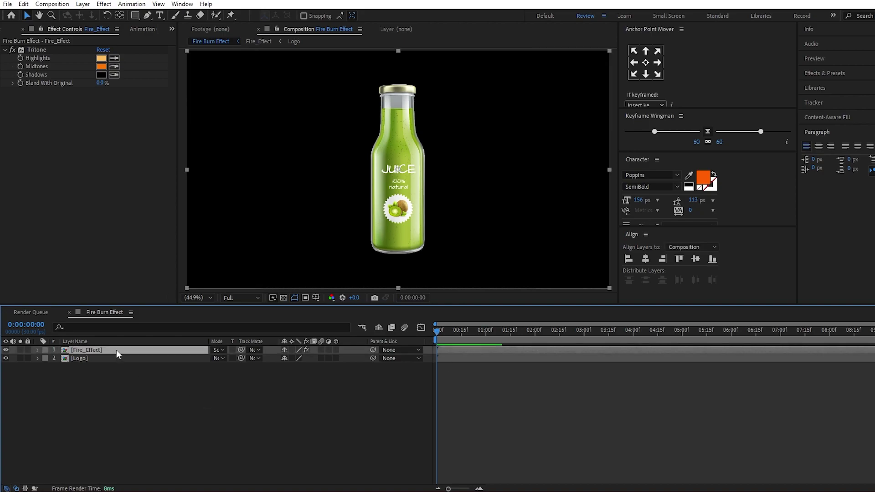
{"action": "key", "text": "ctrl+space"}
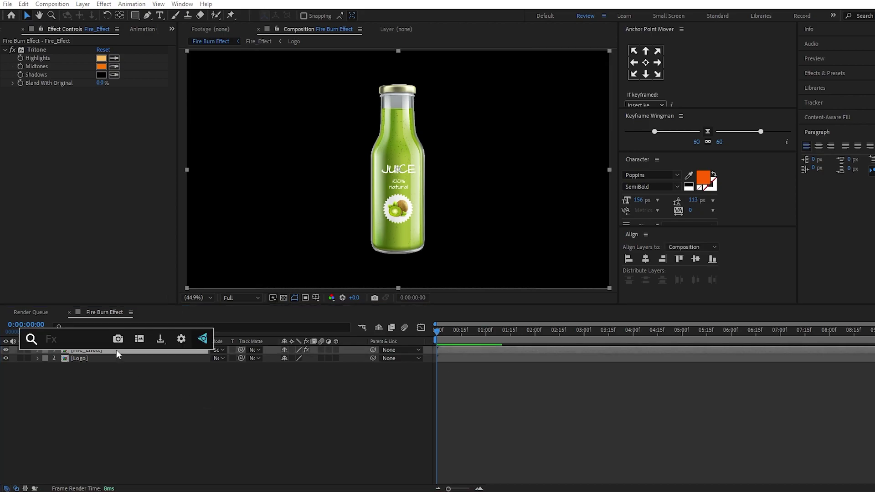
{"action": "type", "text": "deep"}
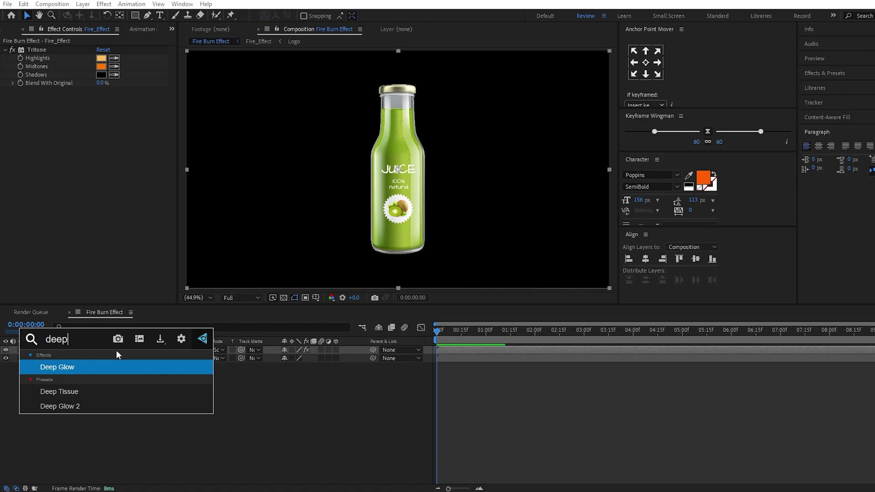
{"action": "left_click", "coordinate": [124, 365]}
{"action": "left_click", "coordinate": [136, 398]}
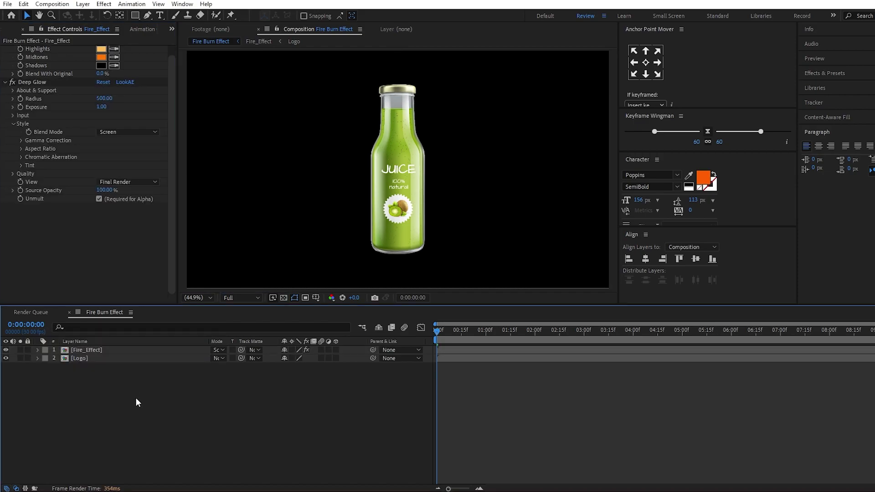
- Set the Deep Glow Exposure on Fire_Effect to 0.50
{"action": "left_click", "coordinate": [102, 108]}
{"action": "type", "text": "0.50"}
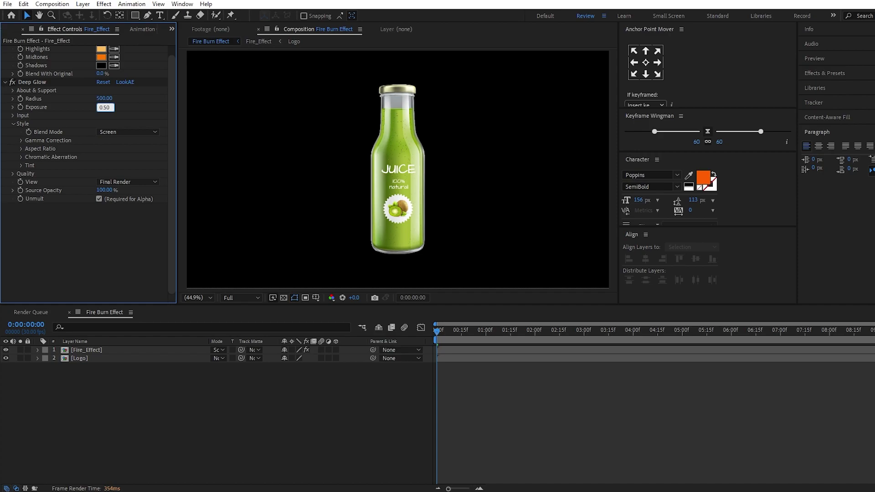
{"action": "key", "text": "Return"}
{"action": "left_click", "coordinate": [172, 387]}
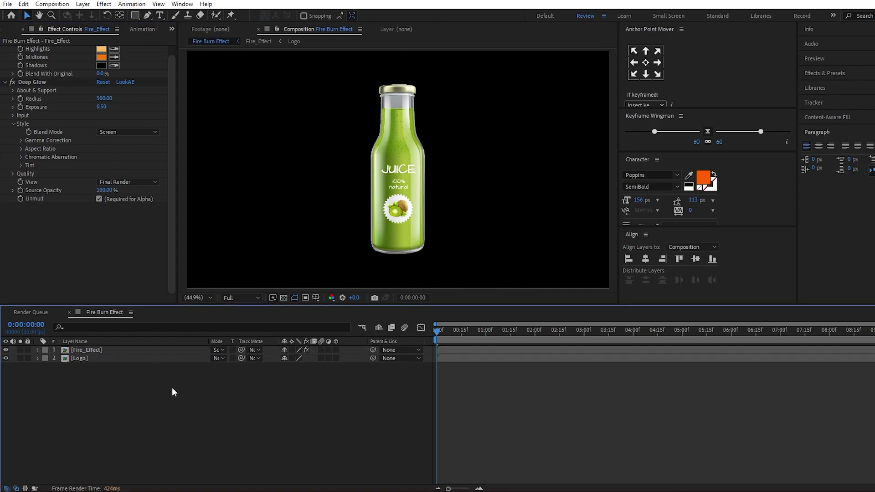
- Collapse the Tritone and Deep Glow settings, preview the glowing fire from the start and stop at 0:00:01:16
{"action": "scroll", "coordinate": [21, 85], "scroll_direction": "up", "scroll_amount": 1}
{"action": "left_click", "coordinate": [6, 50]}
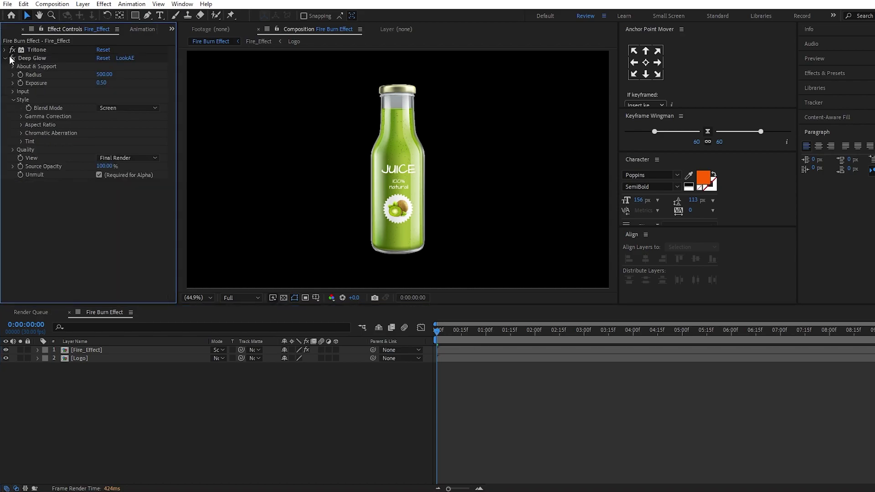
{"action": "left_click", "coordinate": [4, 58]}
{"action": "key", "text": "space"}
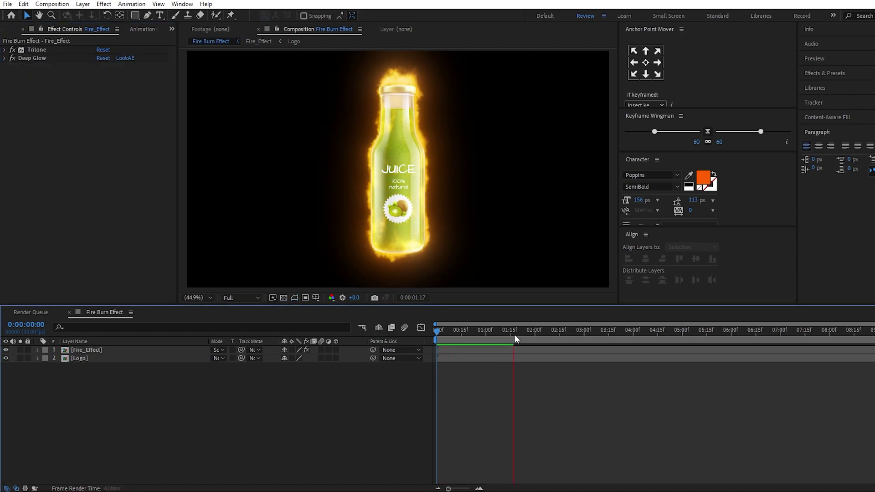
{"action": "key", "text": "space"}
{"action": "mouse_move", "coordinate": [509, 332]}
{"action": "left_mouse_down"}
{"action": "mouse_move", "coordinate": [493, 332]}
{"action": "mouse_move", "coordinate": [525, 335]}
{"action": "mouse_move", "coordinate": [504, 336]}
{"action": "mouse_move", "coordinate": [513, 338]}
{"action": "left_mouse_up"}
- Try a Deep Glow Radius of 250 on the Fire_Effect layer and undo the change
{"action": "left_click", "coordinate": [158, 352]}
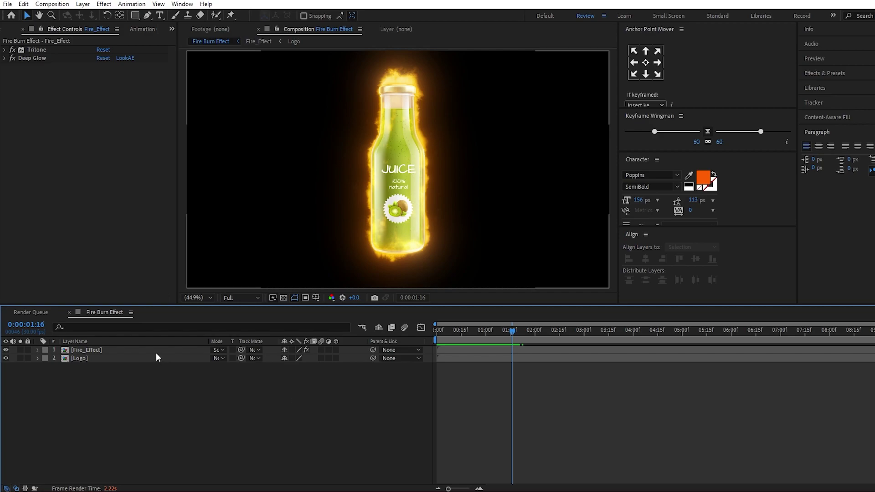
{"action": "left_click", "coordinate": [5, 62]}
{"action": "left_click", "coordinate": [5, 58]}
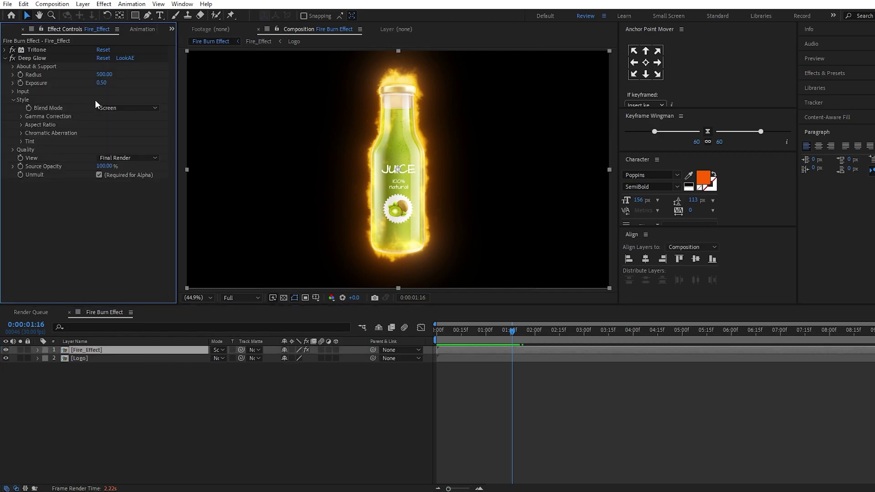
{"action": "left_click", "coordinate": [105, 75]}
{"action": "type", "text": "250"}
{"action": "key", "text": "Return"}
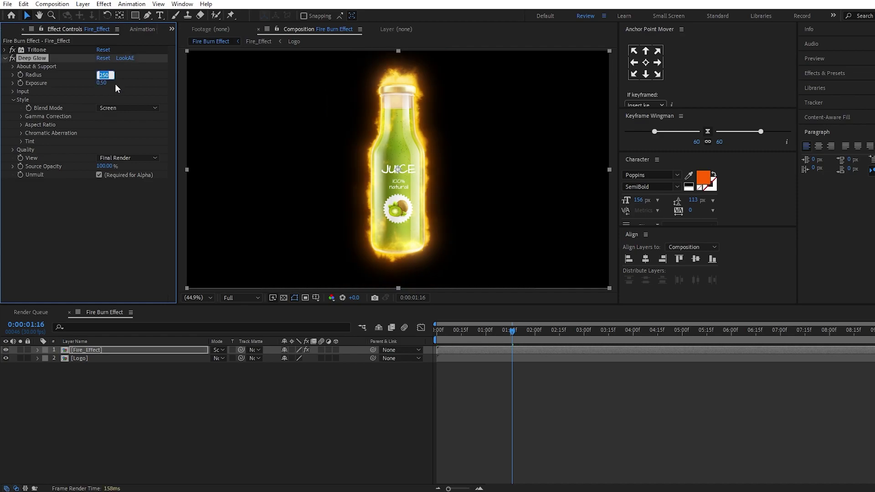
{"action": "key", "text": "ctrl+z"}
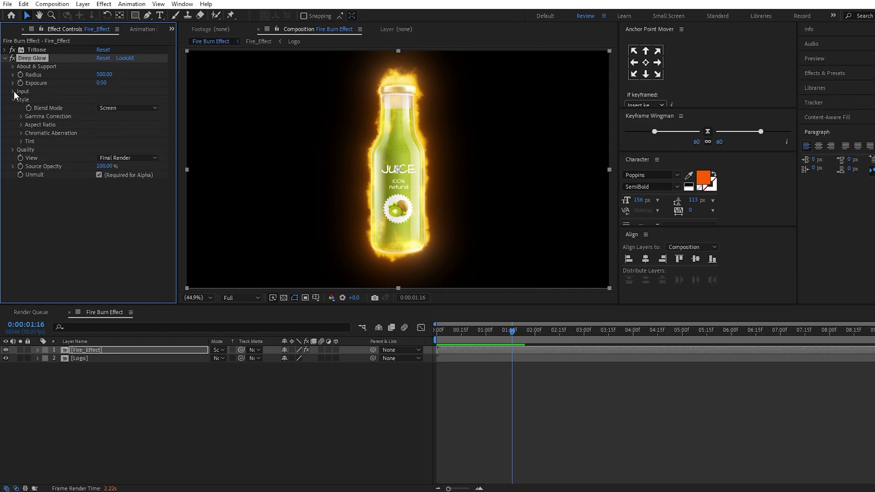
{"action": "left_click", "coordinate": [86, 224]}
{"action": "left_click", "coordinate": [256, 417]}
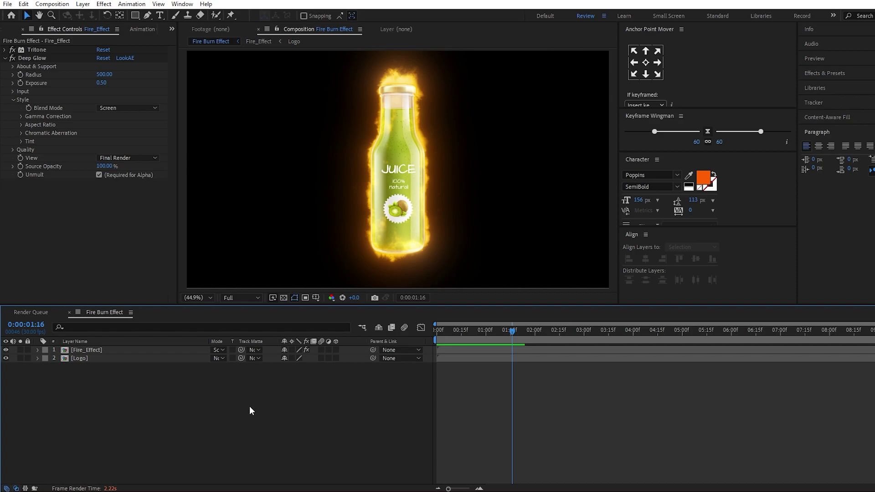
- Solo Fire_Effect against the transparency grid and apply the Shift Channels effect to it
{"action": "left_click", "coordinate": [18, 350]}
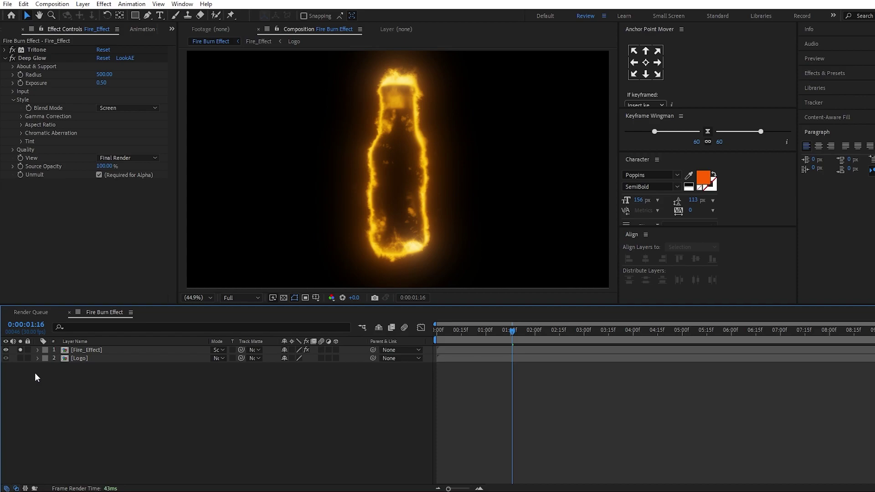
{"action": "left_click", "coordinate": [286, 300]}
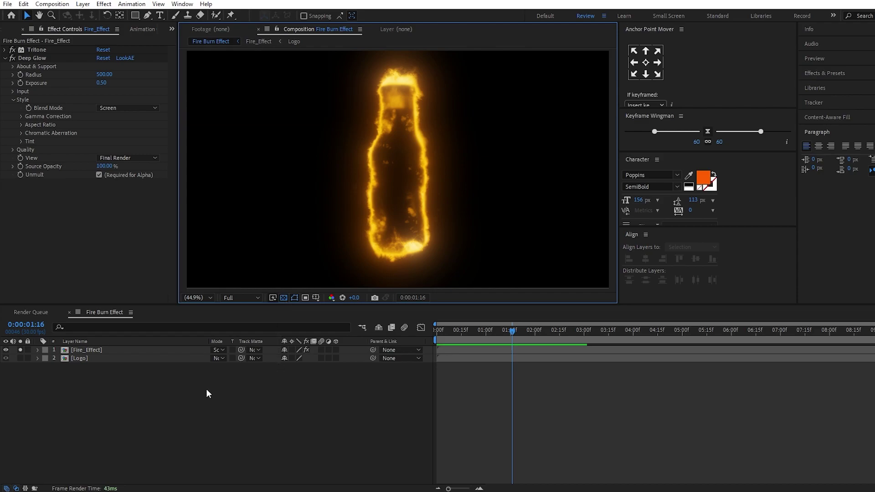
{"action": "left_click", "coordinate": [119, 342]}
{"action": "left_click", "coordinate": [129, 351]}
{"action": "key", "text": "ctrl+space"}
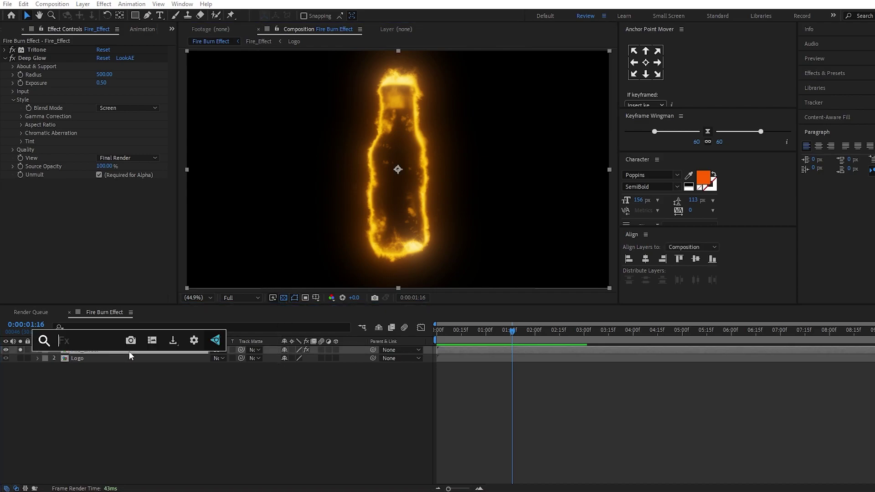
{"action": "type", "text": "shi"}
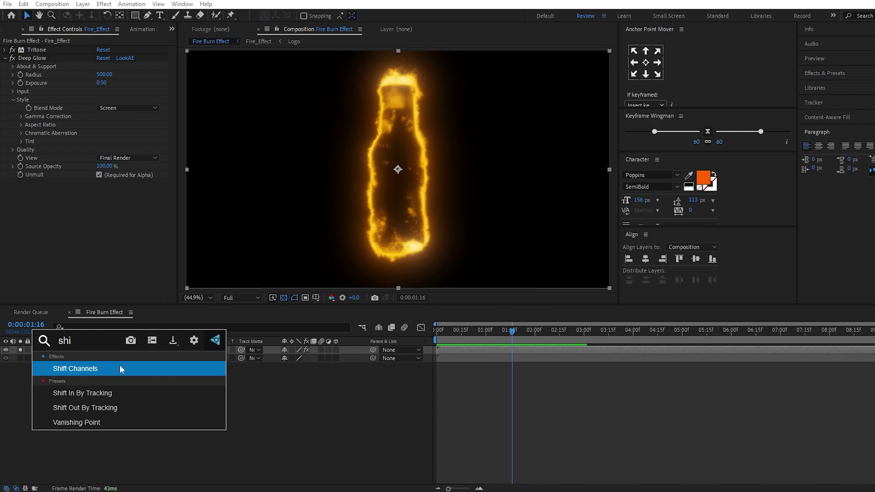
{"action": "left_click", "coordinate": [124, 369]}
- Set Take Alpha From to Red in Fire_Effect's Shift Channels effect
{"action": "left_click", "coordinate": [117, 191]}
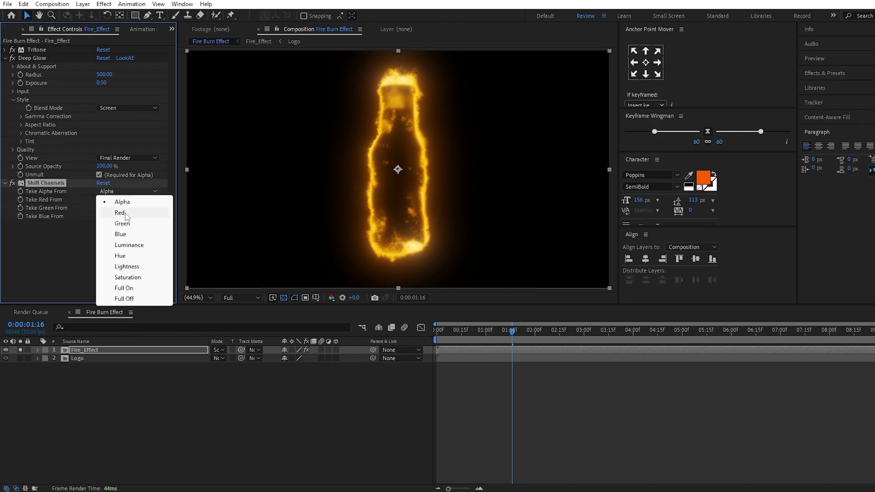
{"action": "left_click", "coordinate": [121, 212]}
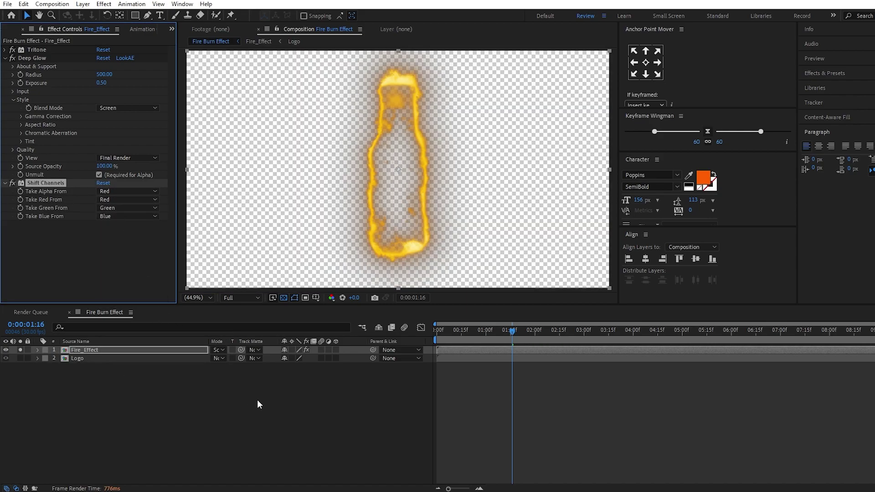
{"action": "left_click", "coordinate": [257, 400]}
- Turn off the transparency grid, unsolo Fire_Effect and view the composite at 0:00:01:17
{"action": "left_click", "coordinate": [281, 299]}
{"action": "left_click", "coordinate": [281, 299]}
{"action": "left_click", "coordinate": [280, 299]}
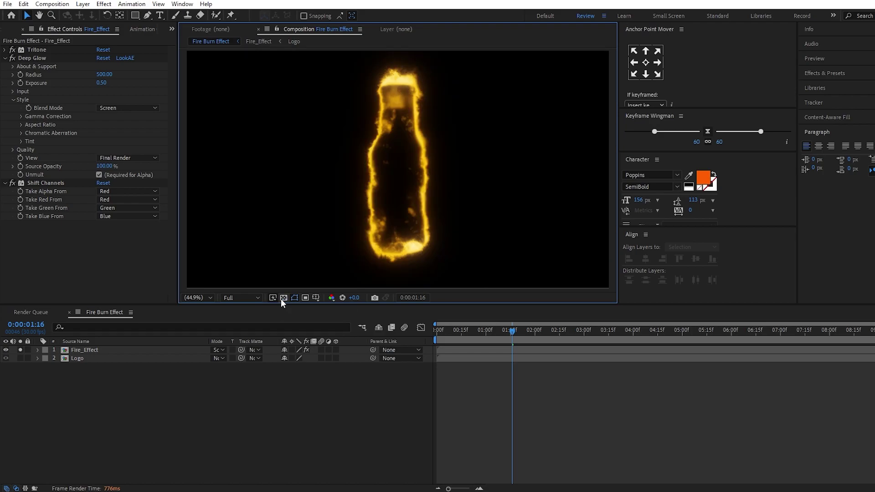
{"action": "left_click", "coordinate": [20, 350]}
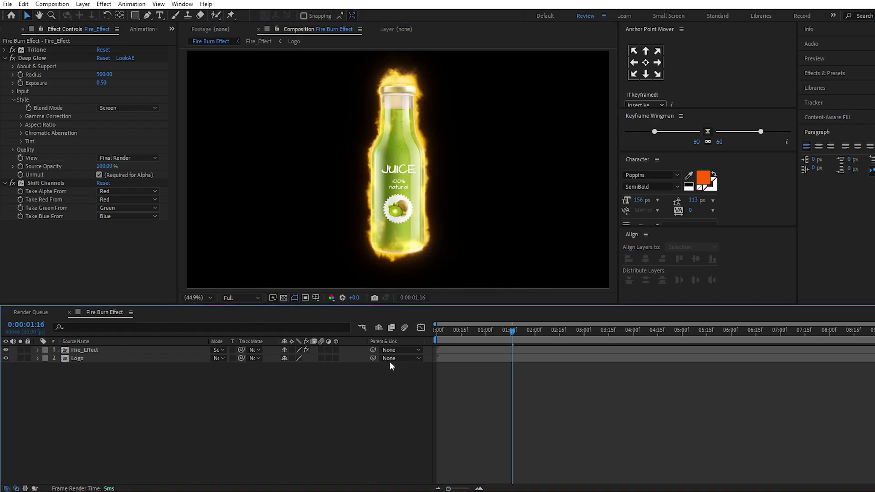
{"action": "left_click_drag", "start_coordinate": [504, 331], "coordinate": [512, 332]}
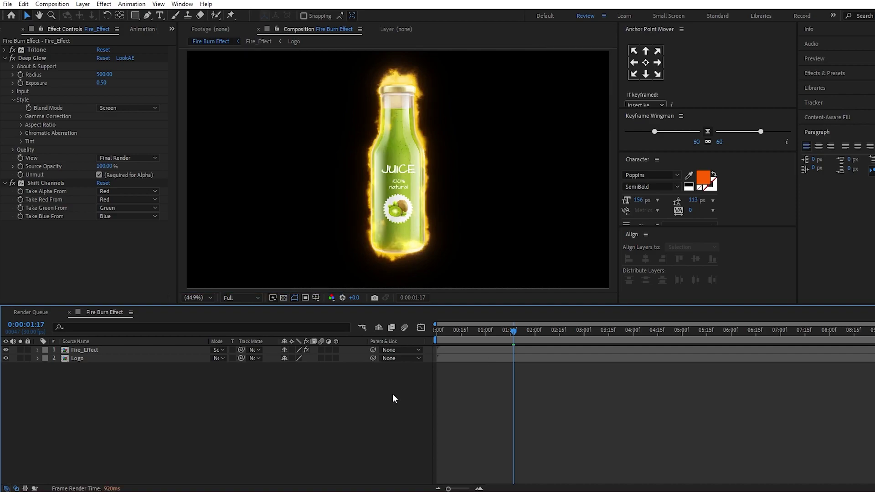
- Apply the Remove Color Matting effect to the Fire_Effect layer
{"action": "left_click", "coordinate": [152, 351]}
{"action": "key", "text": "ctrl+space"}
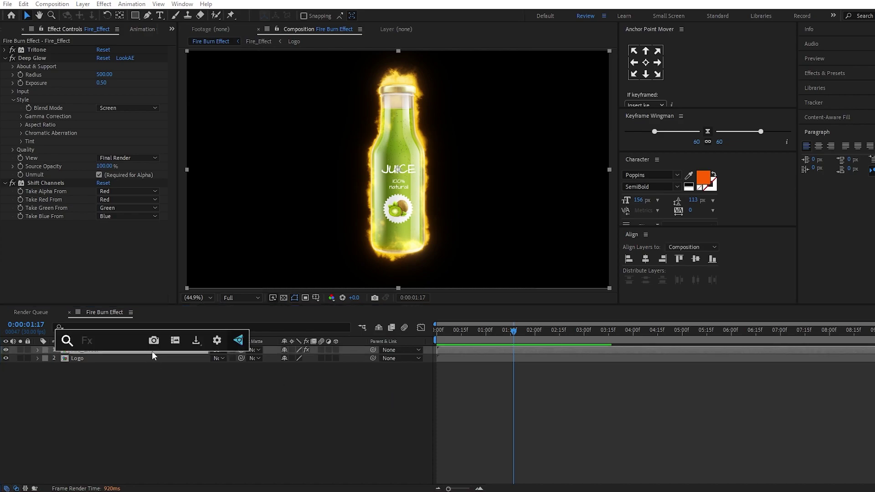
{"action": "type", "text": "rem"}
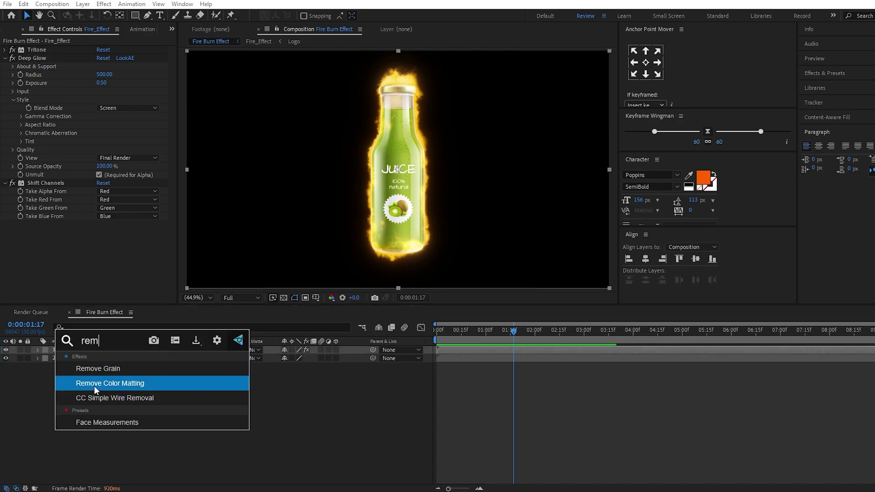
{"action": "left_click", "coordinate": [110, 384]}
{"action": "left_click", "coordinate": [175, 401]}
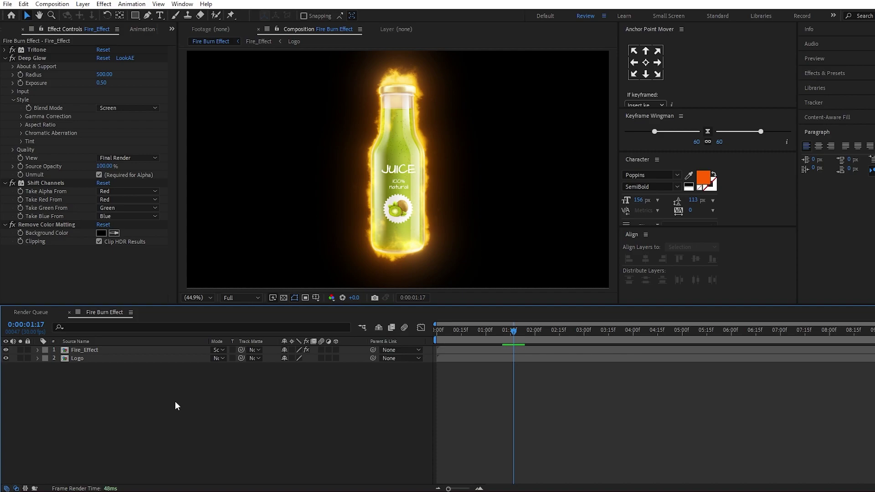
- Check the composite against the transparency grid, and preview the animation from the start, stopping at 0:00:01:26
{"action": "left_click", "coordinate": [283, 297]}
{"action": "left_click", "coordinate": [284, 297]}
{"action": "left_click", "coordinate": [284, 297]}
{"action": "left_click", "coordinate": [283, 297]}
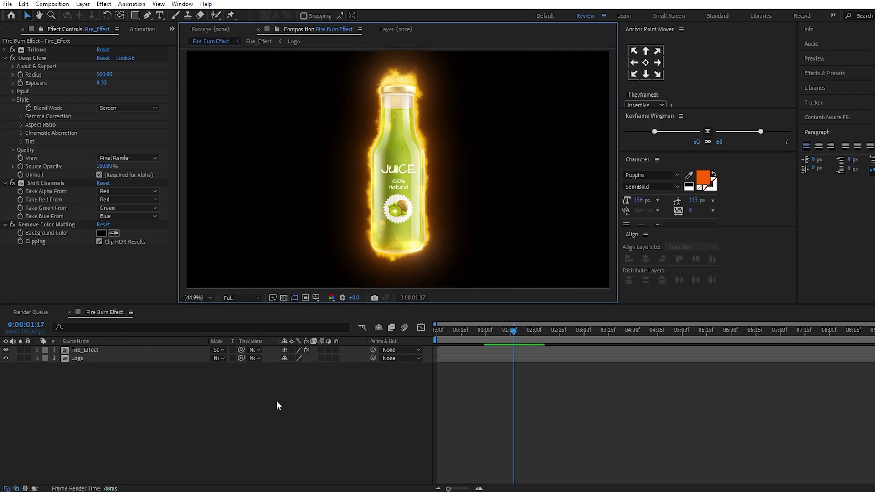
{"action": "left_click", "coordinate": [436, 329]}
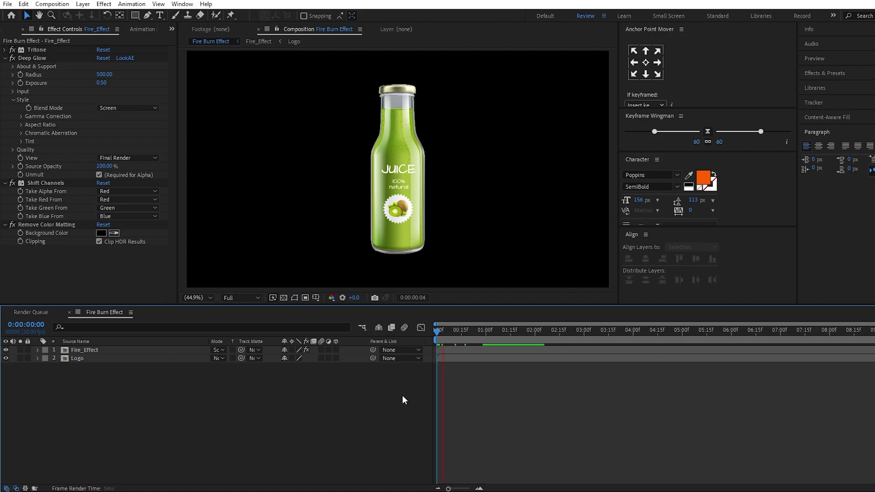
{"action": "key", "text": "space"}
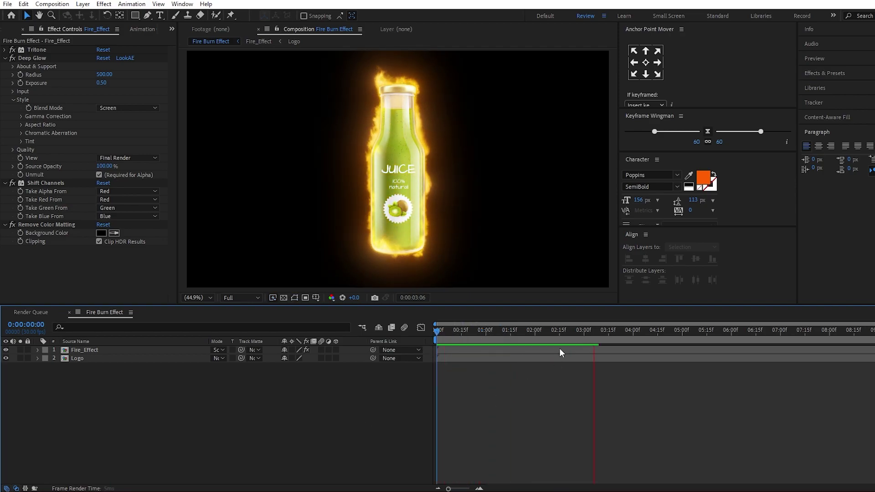
{"action": "left_click_drag", "start_coordinate": [544, 330], "coordinate": [529, 338]}
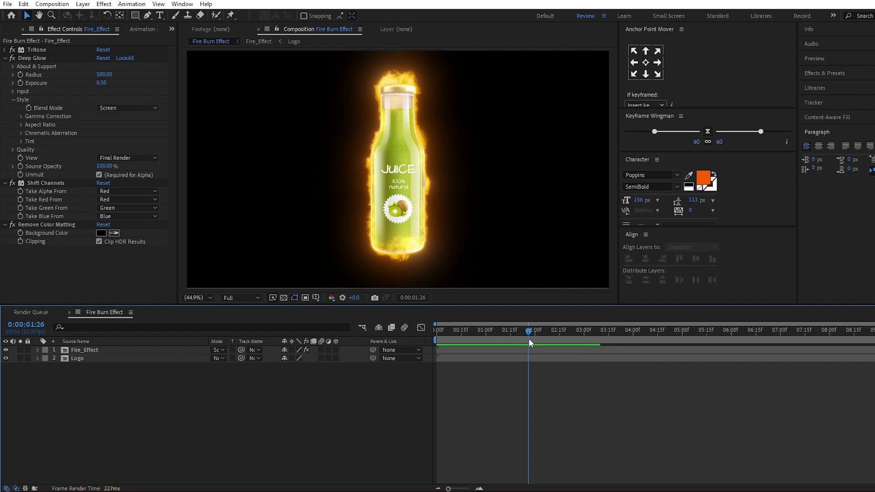
- Apply the Hue/Saturation effect to the Fire_Effect layer
{"action": "left_click", "coordinate": [139, 350]}
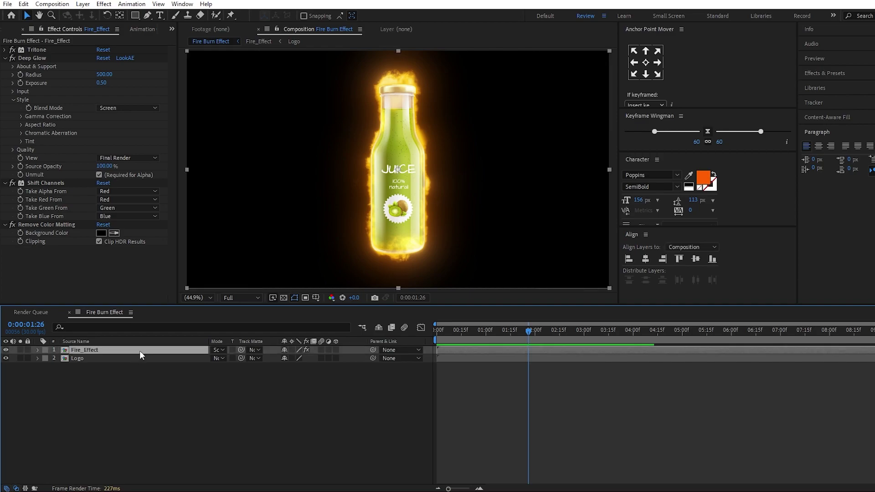
{"action": "key", "text": "ctrl+space"}
{"action": "type", "text": "hu"}
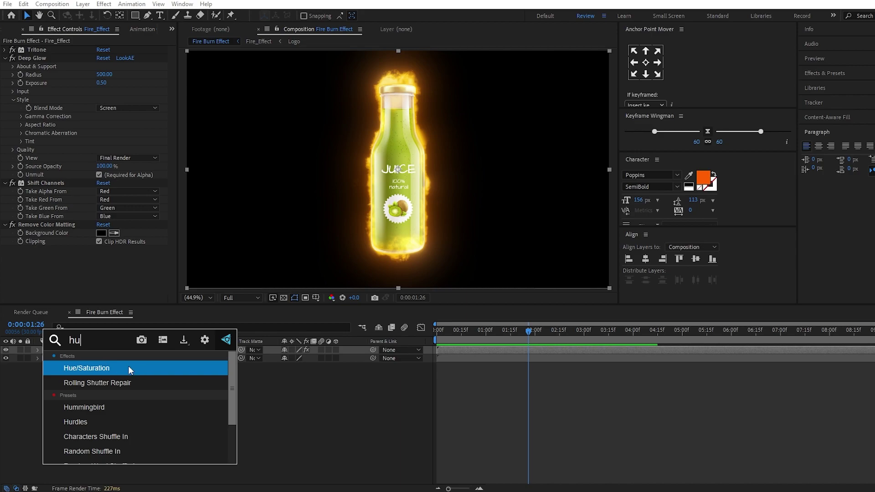
{"action": "key", "text": "Escape"}
{"action": "left_click", "coordinate": [172, 393]}
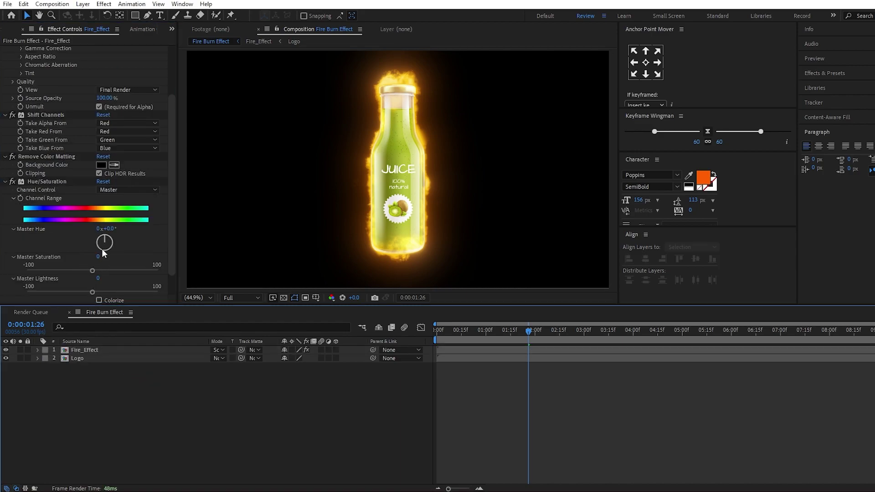
- Set the Hue/Saturation Master Hue to 224° for purple flames and collapse the settings of all Fire_Effect effects
{"action": "mouse_move", "coordinate": [107, 242]}
{"action": "left_mouse_down"}
{"action": "mouse_move", "coordinate": [114, 253]}
{"action": "mouse_move", "coordinate": [94, 253]}
{"action": "left_mouse_up"}
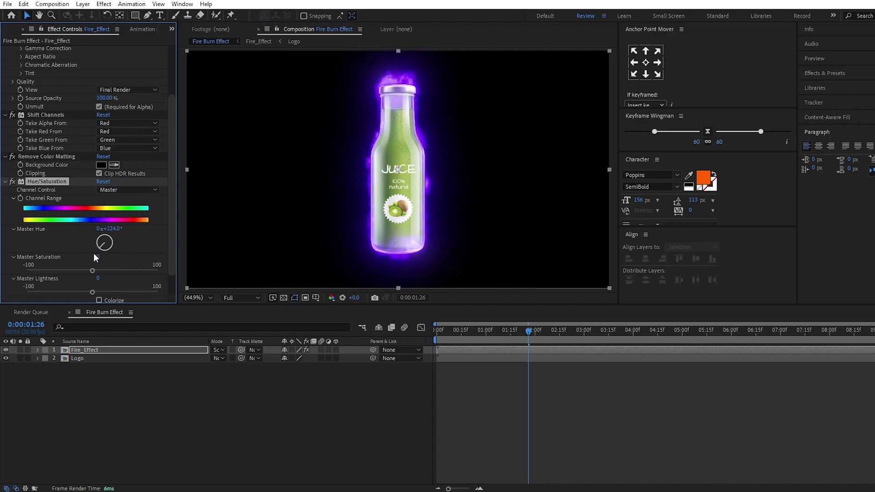
{"action": "left_click", "coordinate": [5, 181]}
{"action": "left_click", "coordinate": [4, 183]}
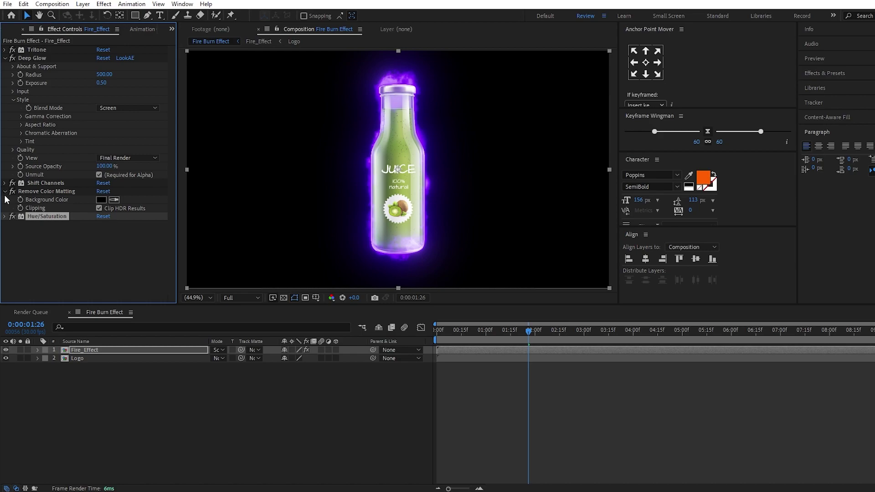
{"action": "left_click", "coordinate": [5, 191]}
{"action": "left_click", "coordinate": [5, 58]}
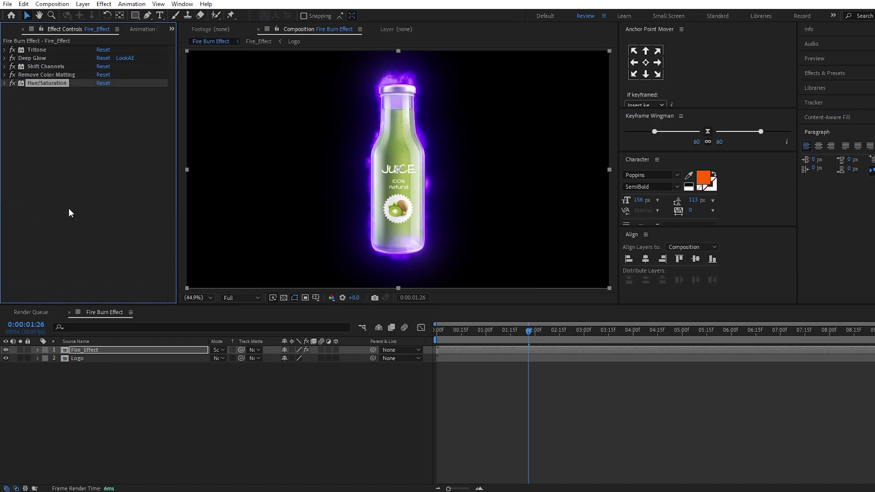
- Preview the purple fire animation from the start of the Fire Burn Effect composition, stopping at 0:00:01:28
{"action": "left_click", "coordinate": [69, 209]}
{"action": "left_click", "coordinate": [346, 414]}
{"action": "left_click_drag", "start_coordinate": [509, 331], "coordinate": [402, 371]}
{"action": "key", "text": "space"}
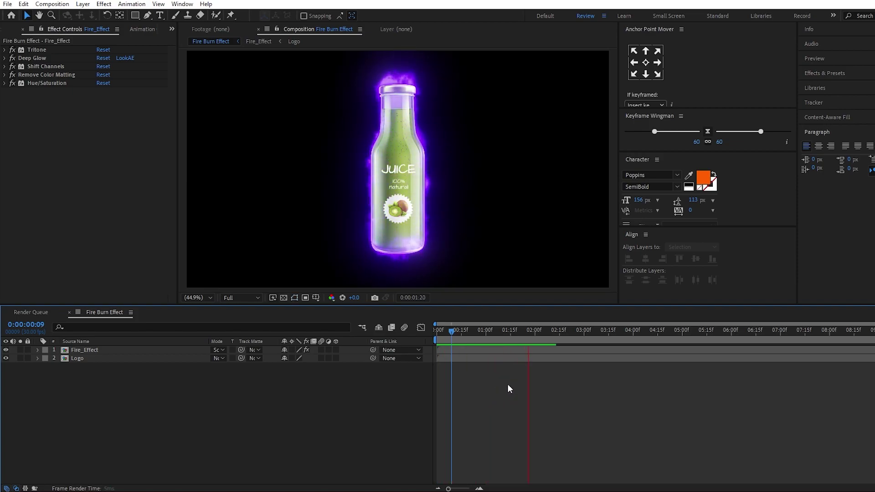
{"action": "key", "text": "space"}
{"action": "key", "text": "space"}
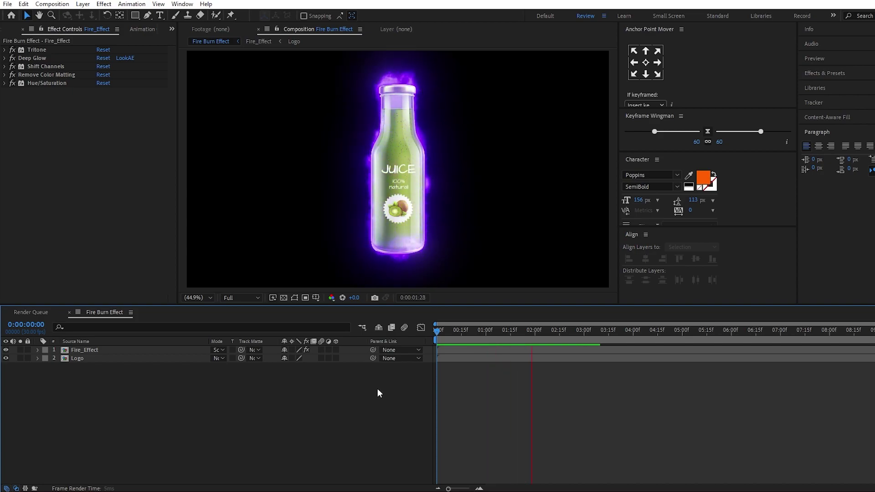
{"action": "left_click", "coordinate": [532, 334]}
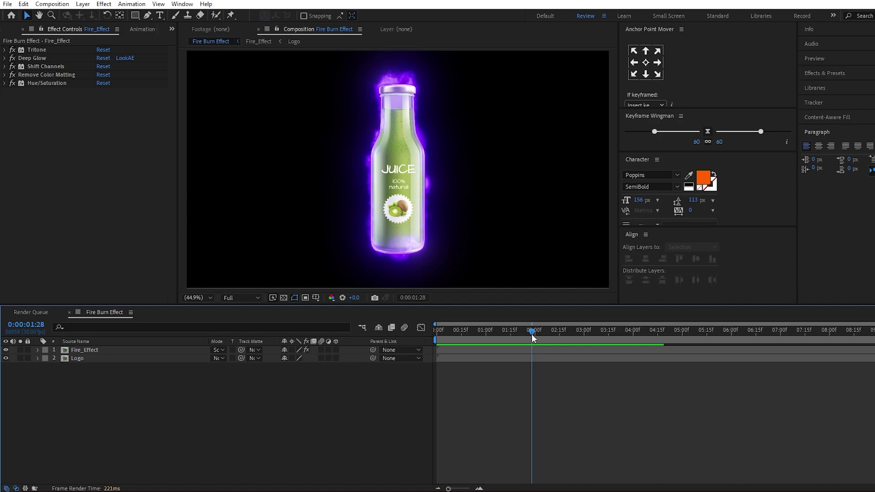
- Open the Logo composition and import the burger image Image2.png from the Downloads folder
{"action": "left_click", "coordinate": [172, 29]}
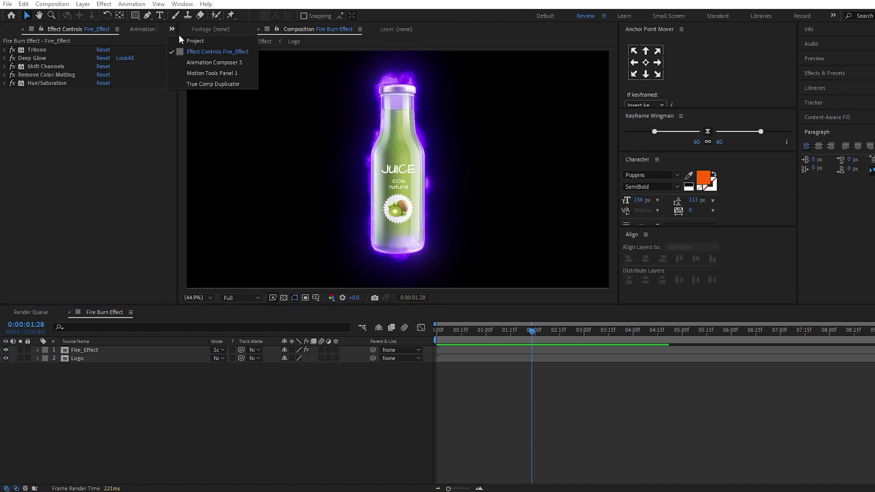
{"action": "left_click", "coordinate": [196, 41]}
{"action": "double_click", "coordinate": [32, 146]}
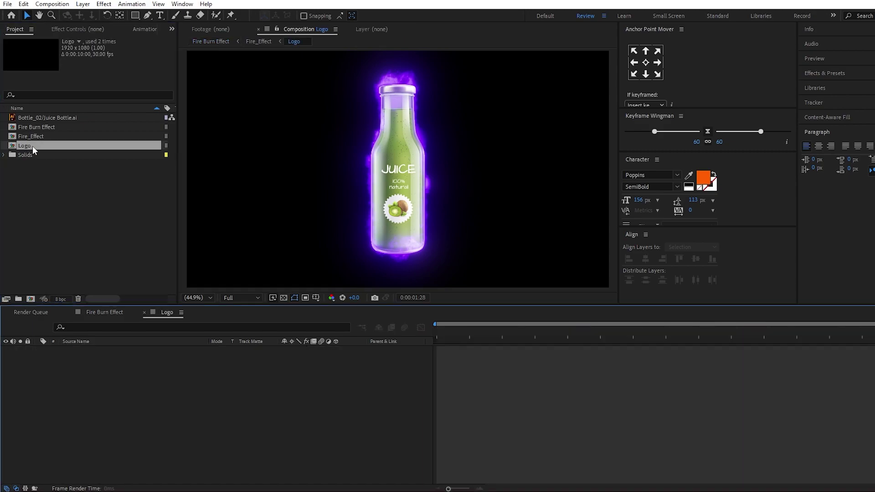
{"action": "left_click", "coordinate": [65, 204]}
{"action": "double_click", "coordinate": [72, 187]}
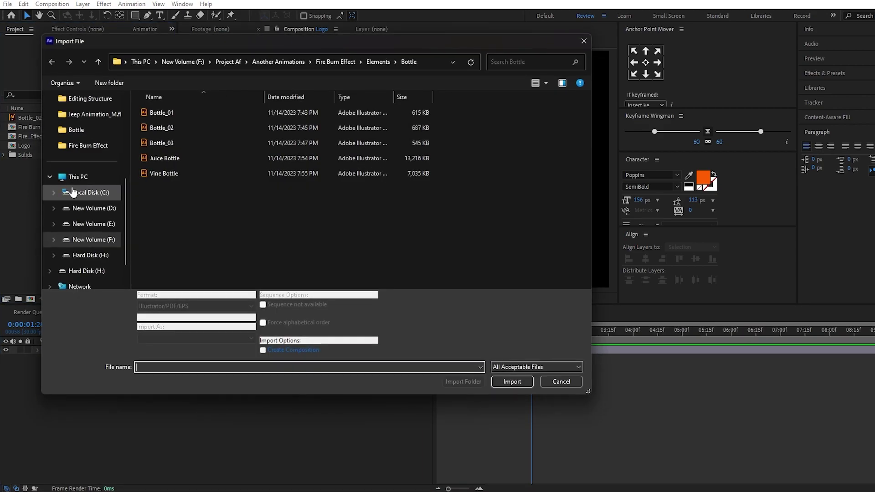
{"action": "left_click", "coordinate": [93, 182]}
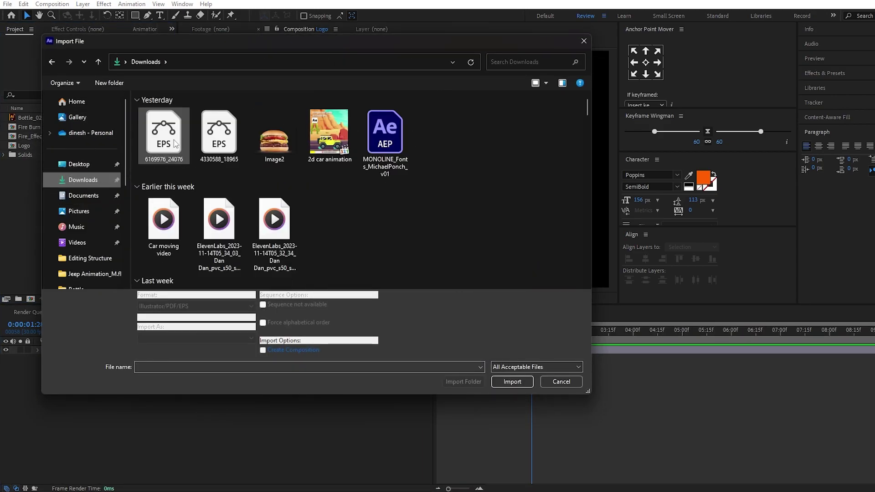
{"action": "left_click", "coordinate": [275, 136]}
{"action": "left_click", "coordinate": [511, 373]}
{"action": "left_click", "coordinate": [99, 213]}
- Replace the juice bottle in the Logo composition with Image2.png, deleting the bottle layer
{"action": "left_click_drag", "start_coordinate": [38, 145], "coordinate": [100, 368]}
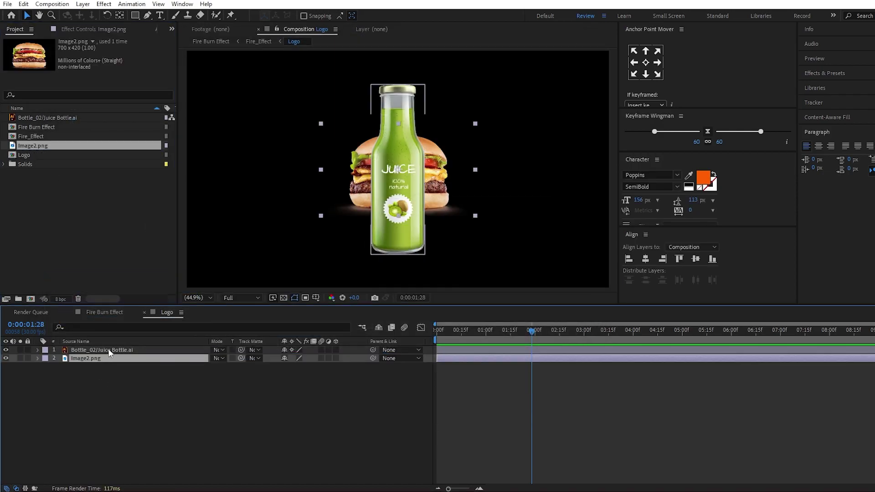
{"action": "left_click", "coordinate": [108, 350]}
{"action": "key", "text": "Delete"}
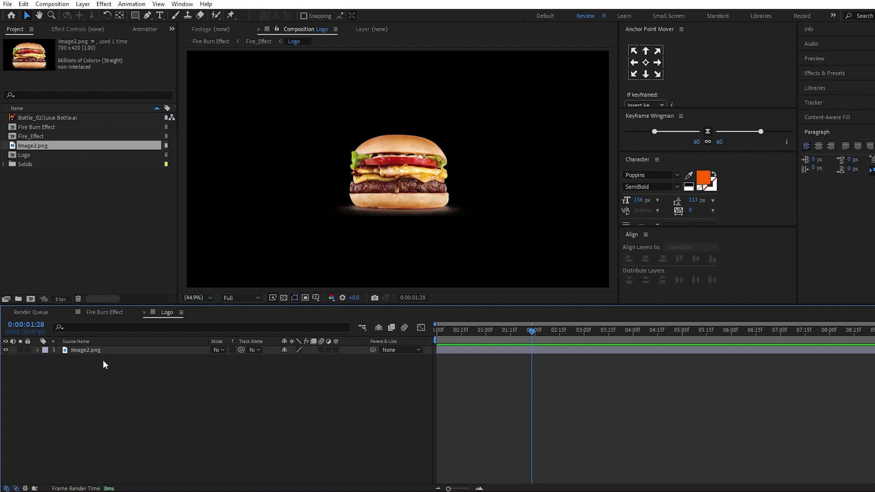
- Set the Scale of the Image2.png layer to 117%
{"action": "left_click", "coordinate": [97, 352]}
{"action": "key", "text": "s"}
{"action": "left_click_drag", "start_coordinate": [296, 358], "coordinate": [310, 360]}
{"action": "left_click", "coordinate": [220, 374]}
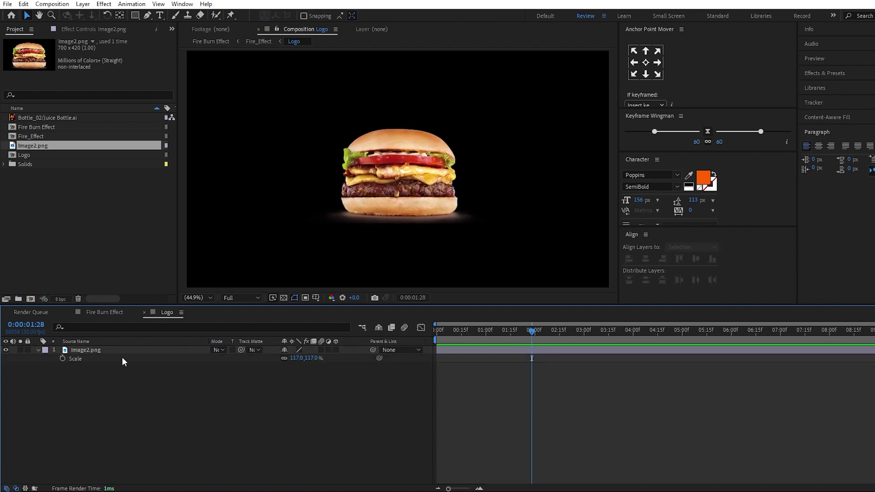
- Return to the Fire Burn Effect composition and move to its first frame, 0:00:00:00, to check the burger version
{"action": "left_click", "coordinate": [96, 313]}
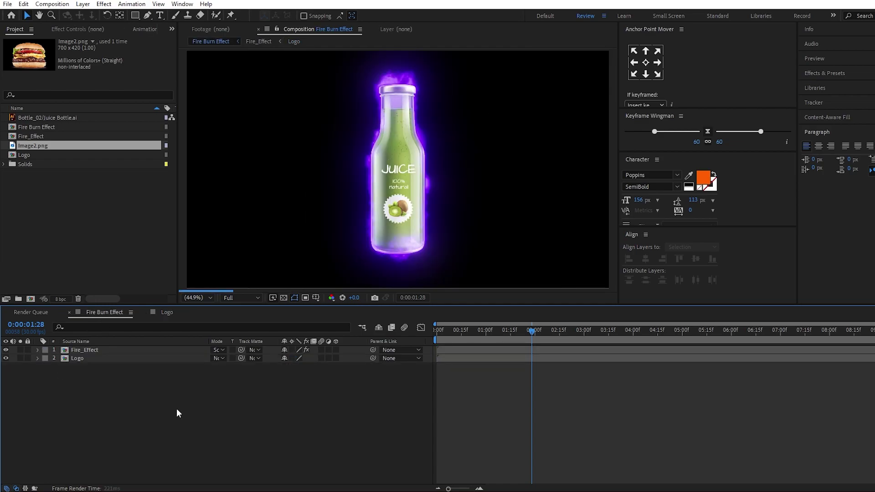
{"action": "left_click_drag", "start_coordinate": [531, 332], "coordinate": [437, 329]}
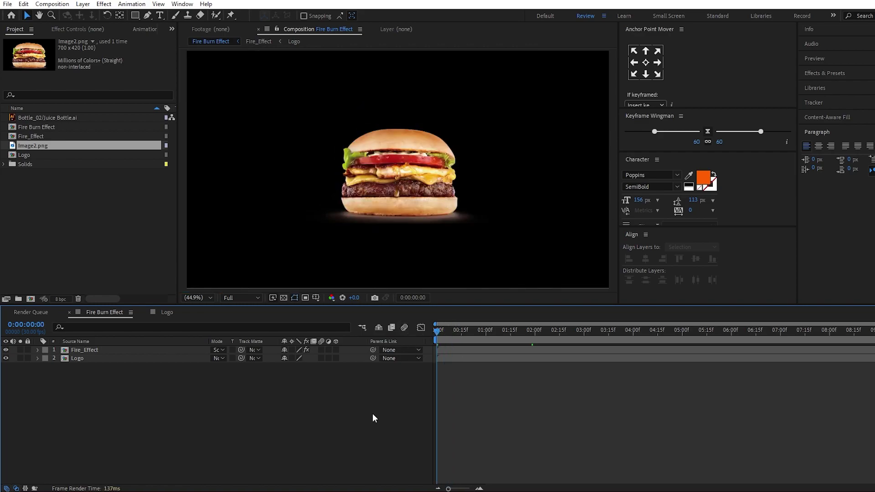
{"action": "left_click_drag", "start_coordinate": [438, 330], "coordinate": [414, 338]}
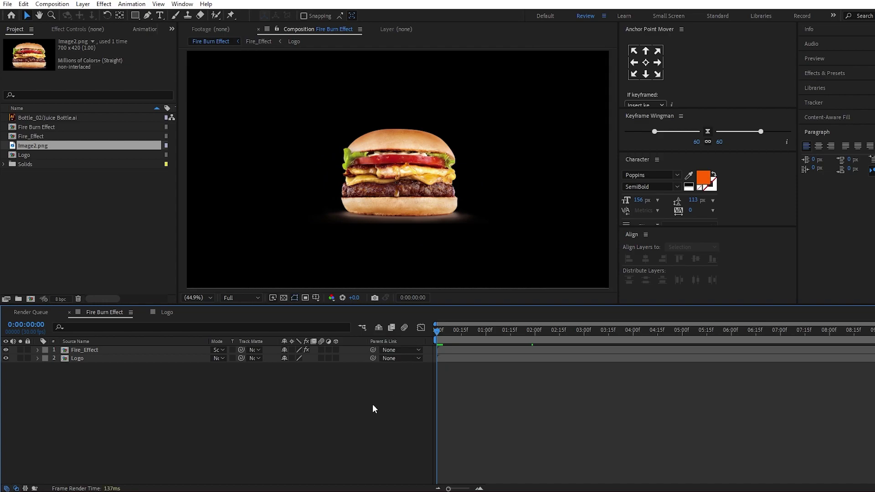